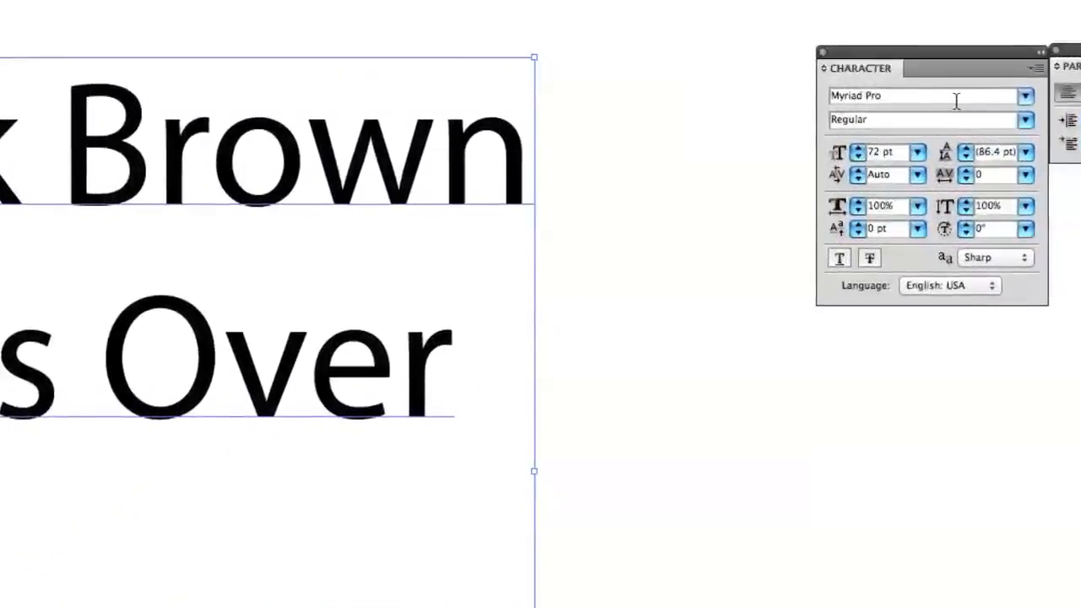
Set the font of the text block to Helvetica in the Bold style
left_click_drag(954, 99, 751, 86)
type("Helvetica")
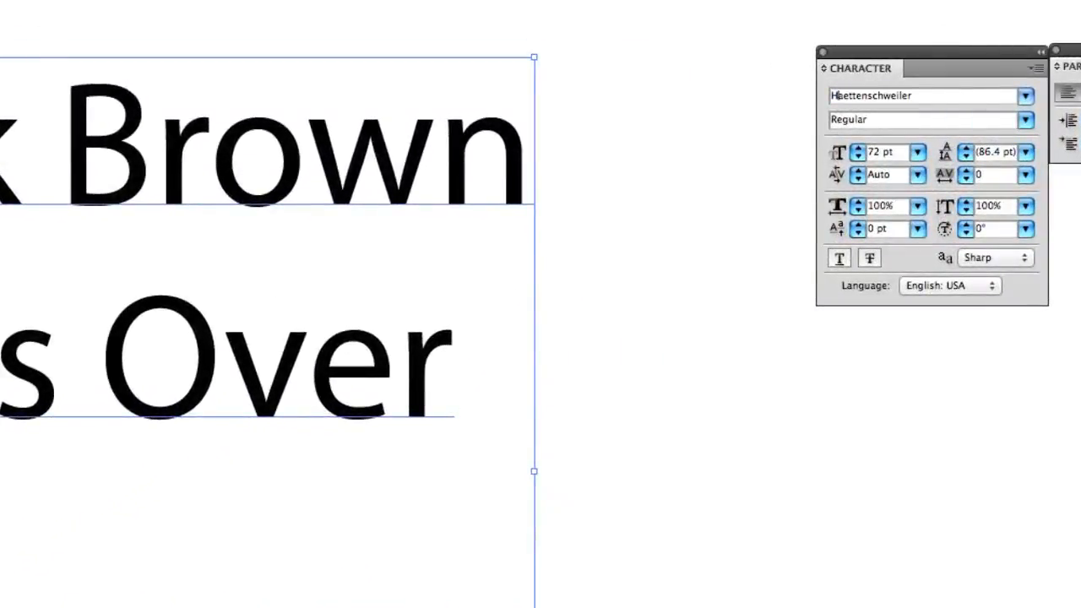
key("Return")
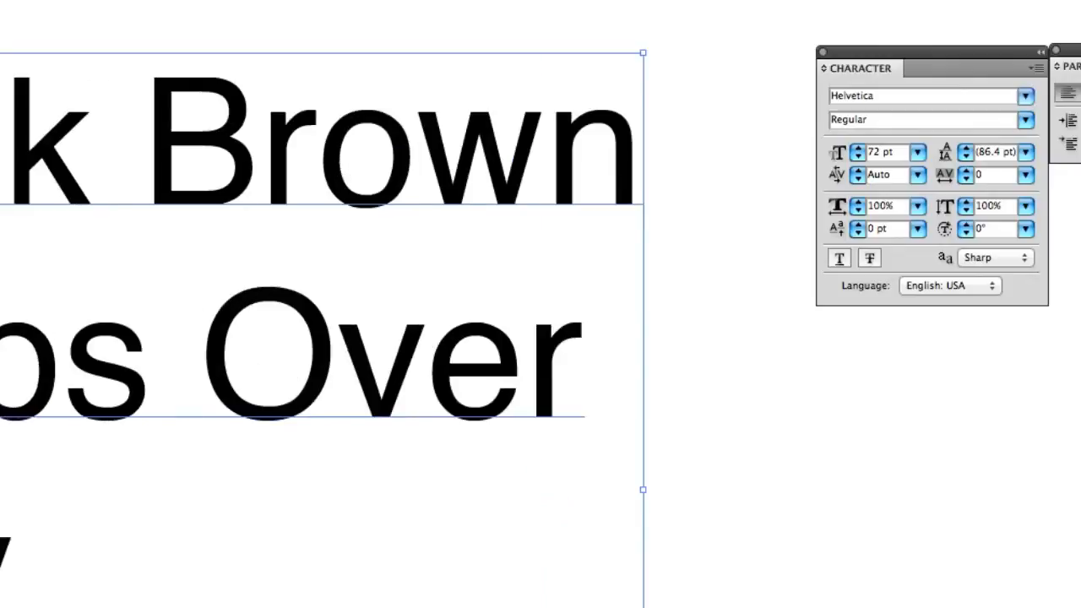
left_click(1025, 122)
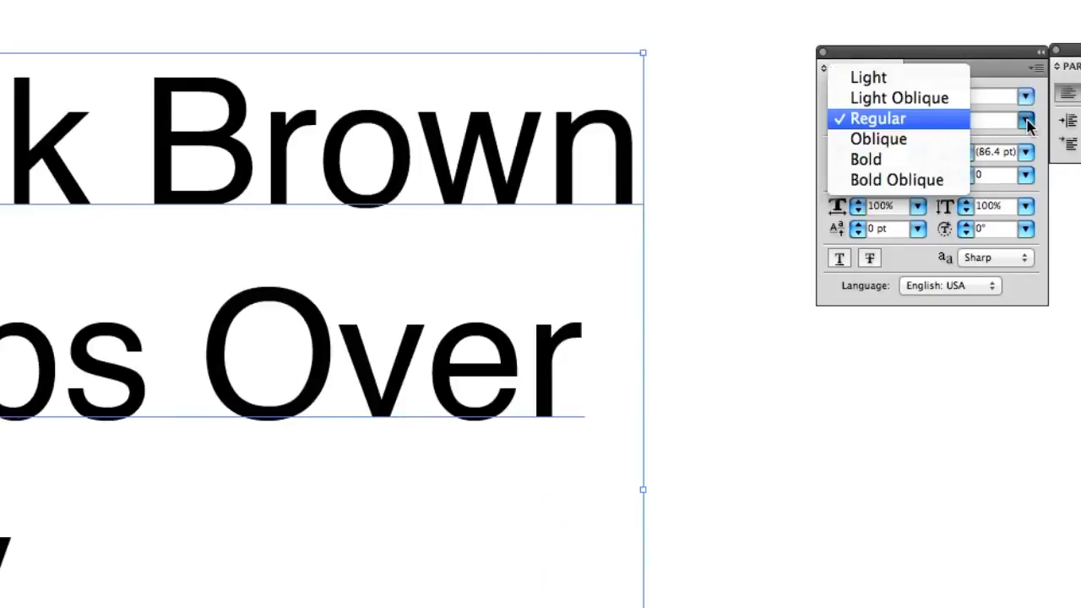
left_click(882, 159)
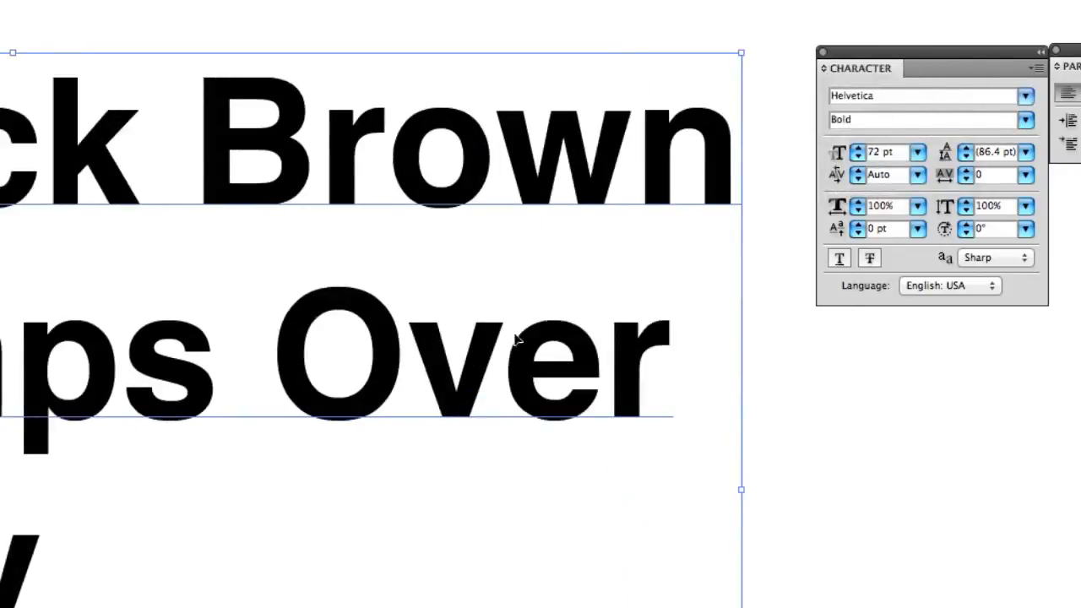
Move the whole text block slightly to the left and keep it selected
left_click_drag(466, 174, 413, 174)
left_click(756, 592)
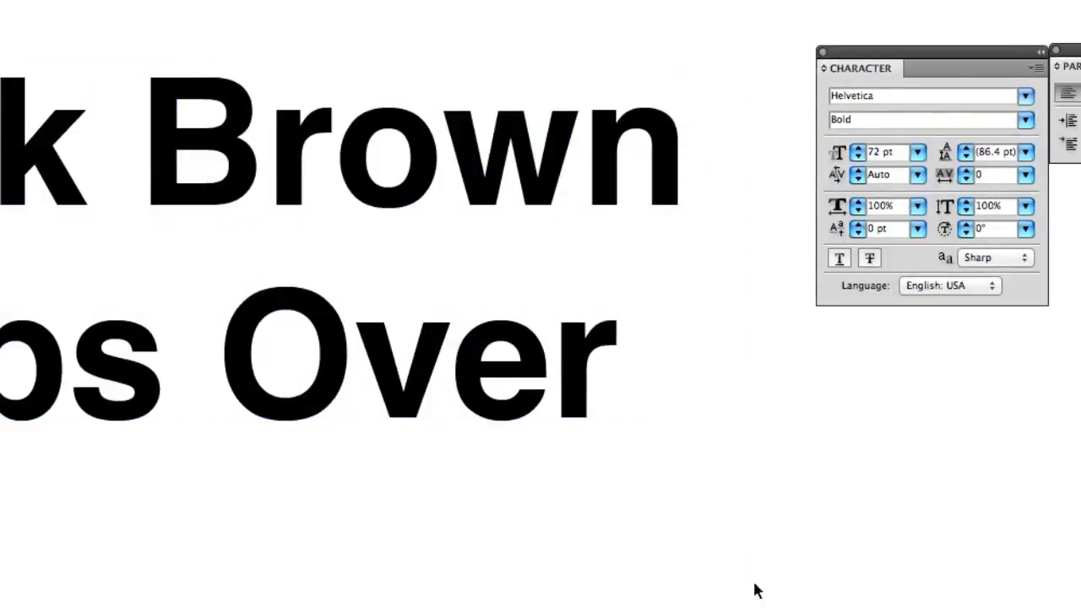
left_click(529, 207)
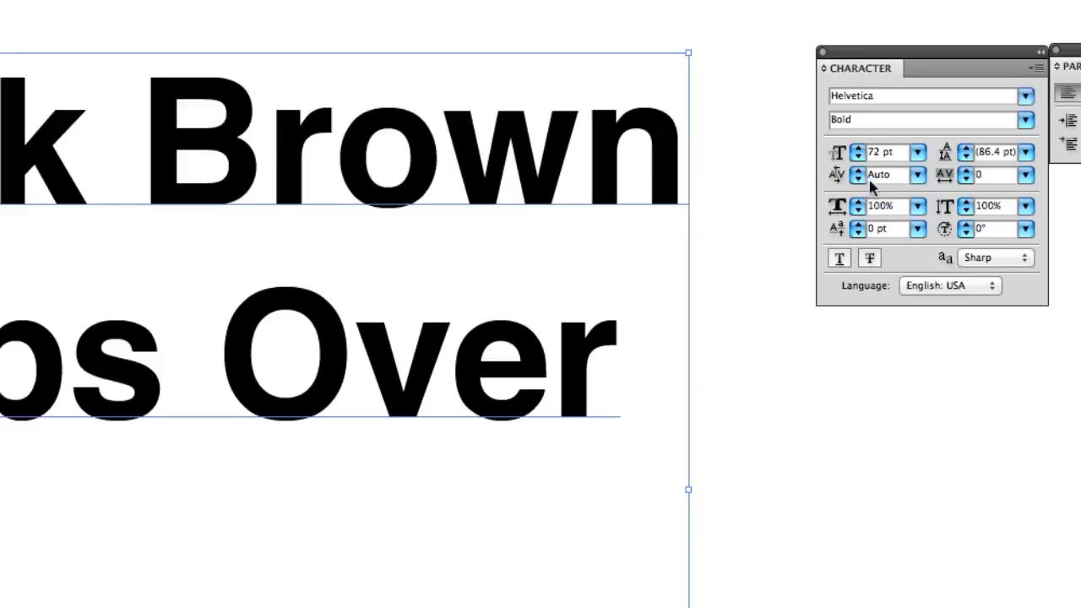
Cycle the Character panel through its collapsed and expanded views, ending with the full set of options displayed
left_click(824, 69)
left_click(824, 69)
left_click(824, 69)
left_click(824, 69)
left_click(824, 69)
left_click(824, 70)
left_click(824, 69)
left_click(824, 69)
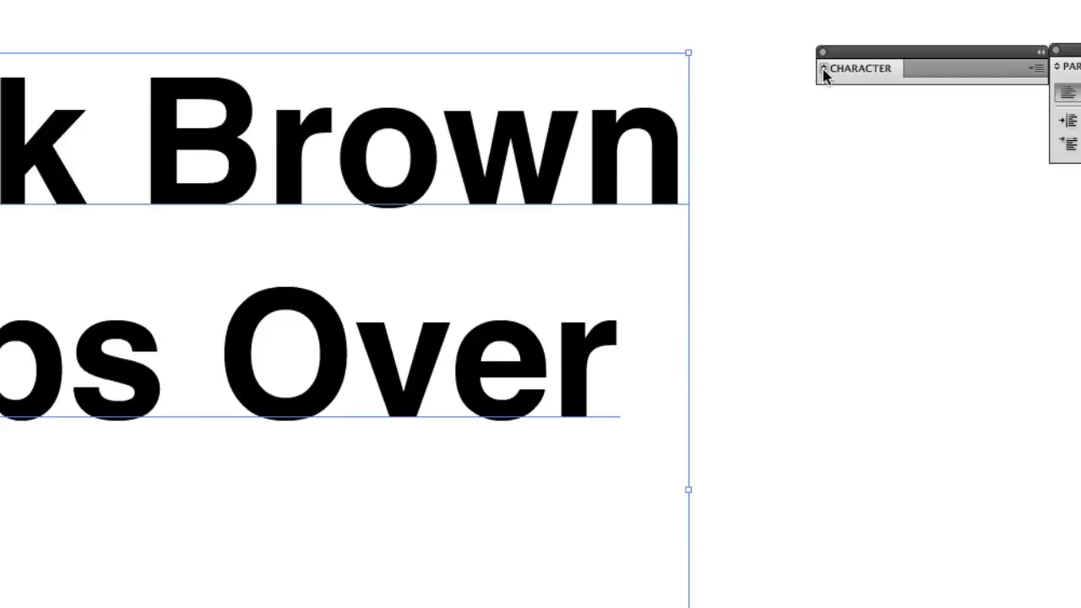
left_click(824, 70)
left_click(824, 69)
left_click(824, 69)
left_click(824, 69)
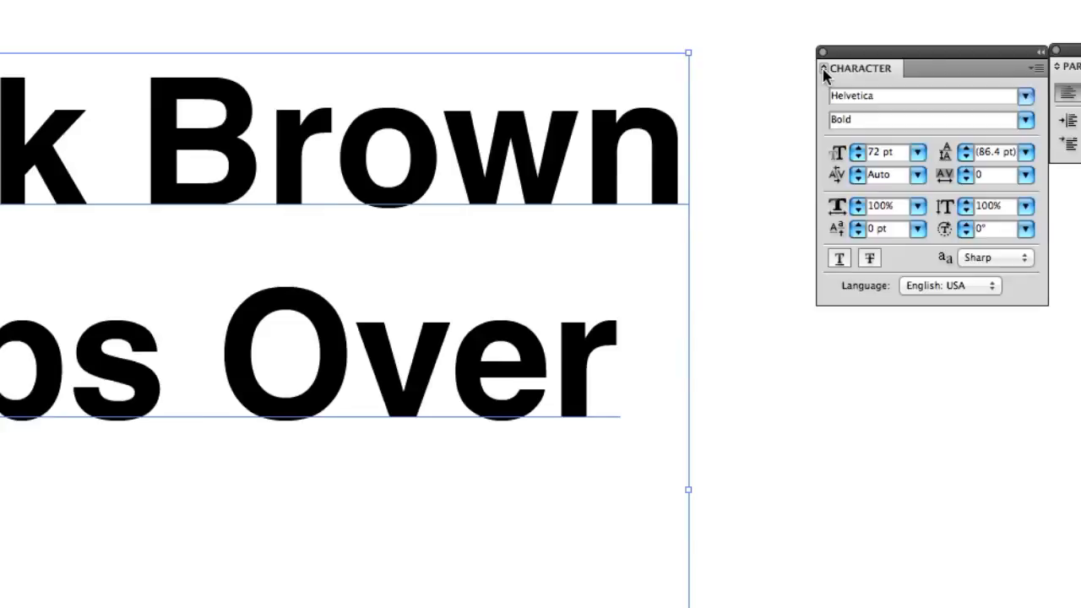
left_click(824, 70)
left_click(824, 70)
left_click(824, 69)
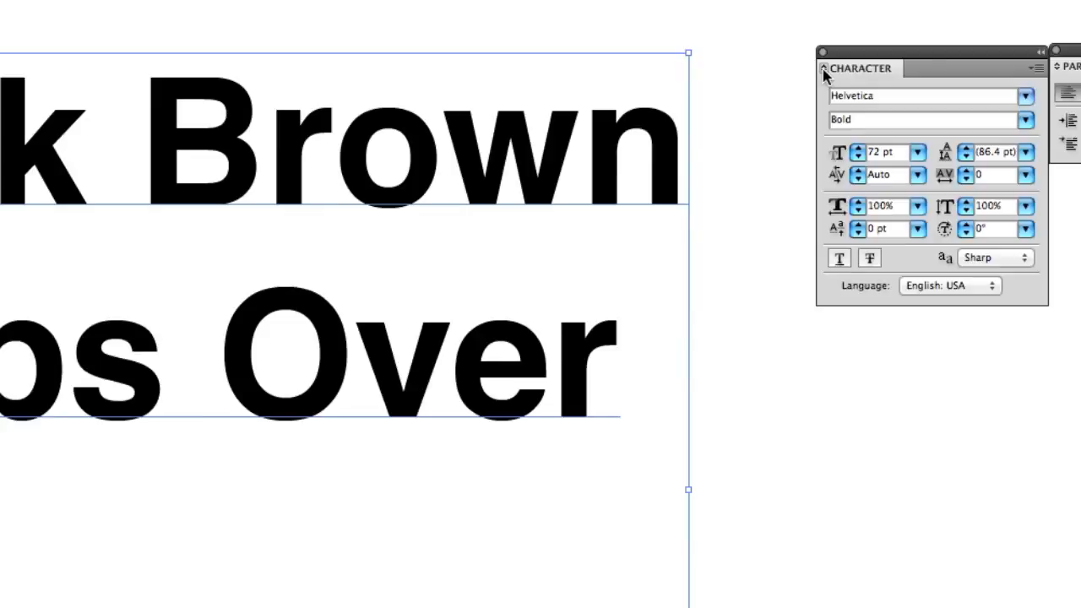
Hide the Character panel's additional options and show them again
left_click(1035, 68)
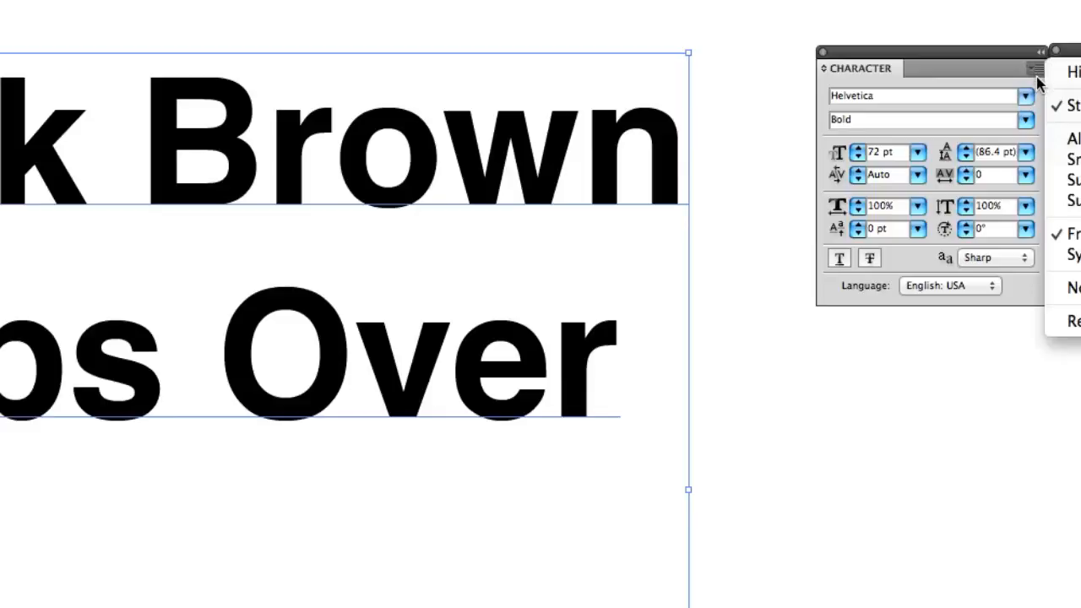
left_click(1026, 74)
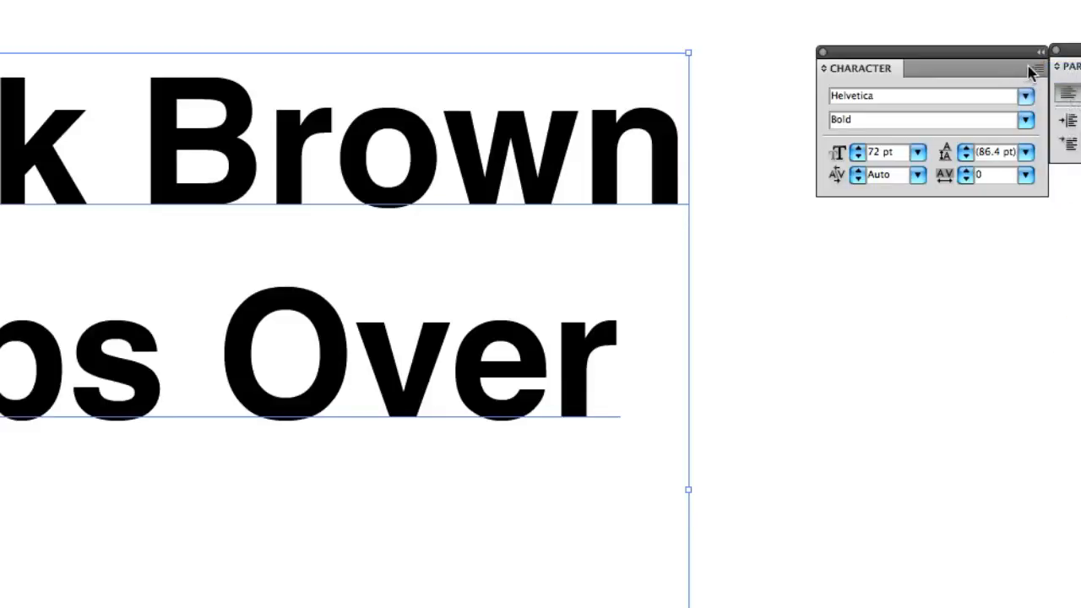
left_click(1035, 69)
left_click(1065, 74)
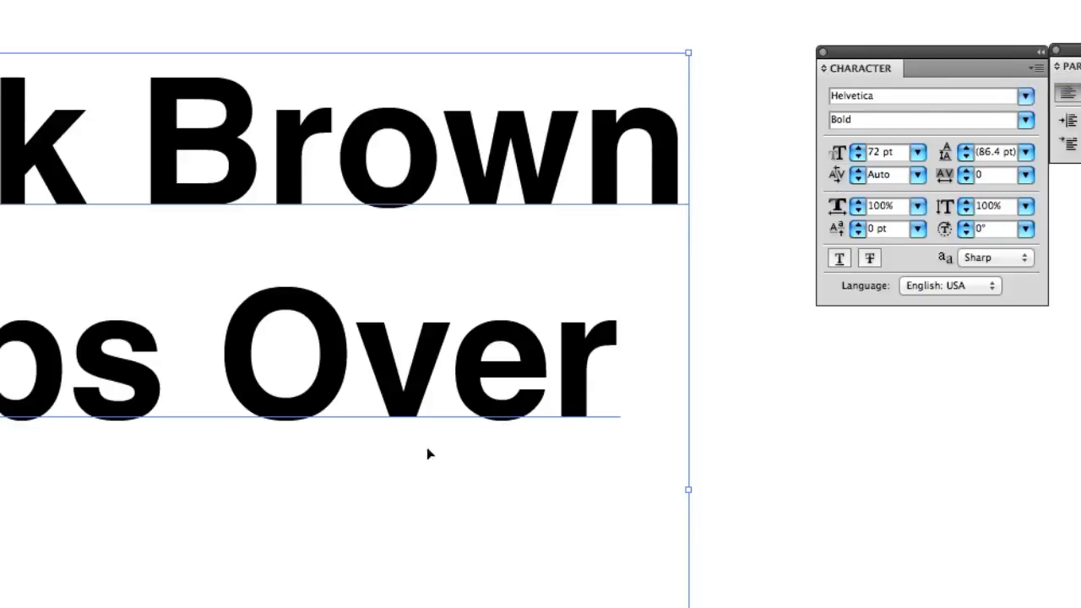
Shift the text block slightly left and adjust its font size in one-point increments to 71 pt
left_click_drag(276, 368, 260, 367)
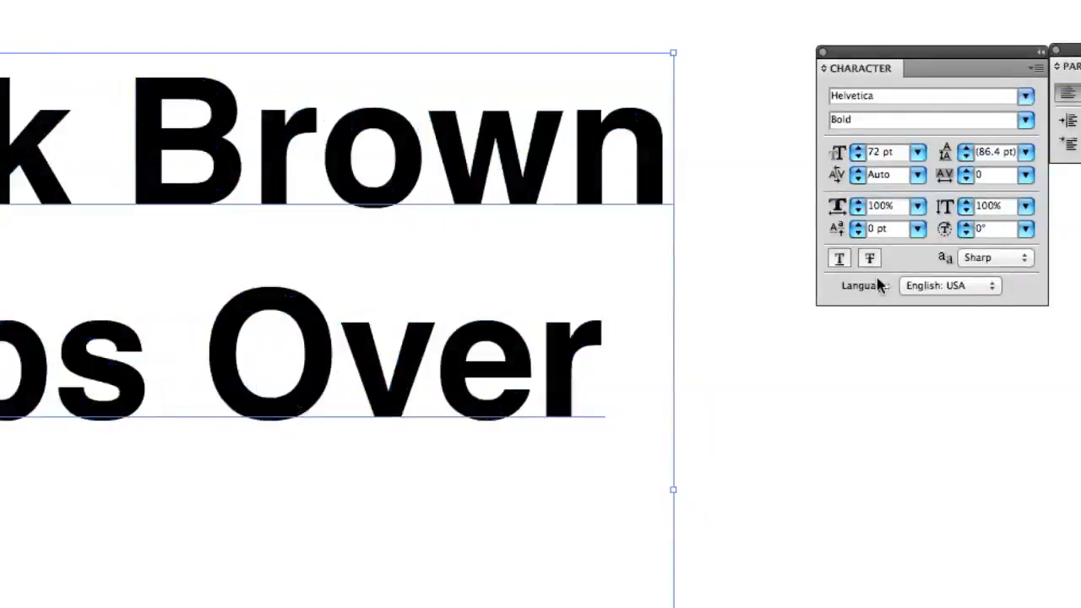
left_click(857, 158)
left_click(857, 158)
left_click(857, 158)
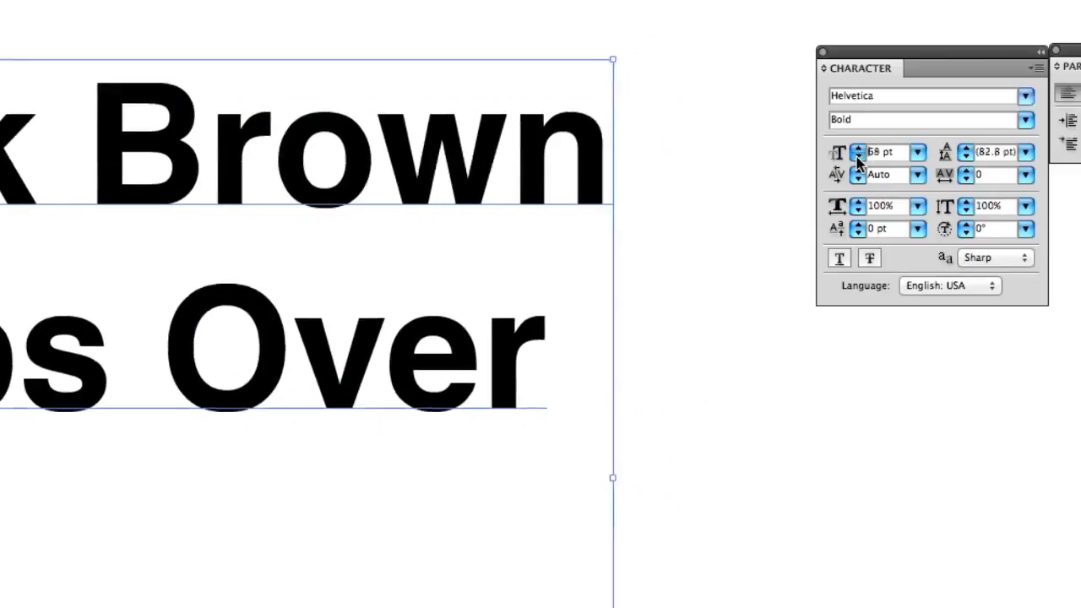
left_click(857, 158)
left_click(857, 158)
left_click(857, 158)
left_click(857, 157)
left_click(857, 148)
left_click(857, 149)
left_click(857, 149)
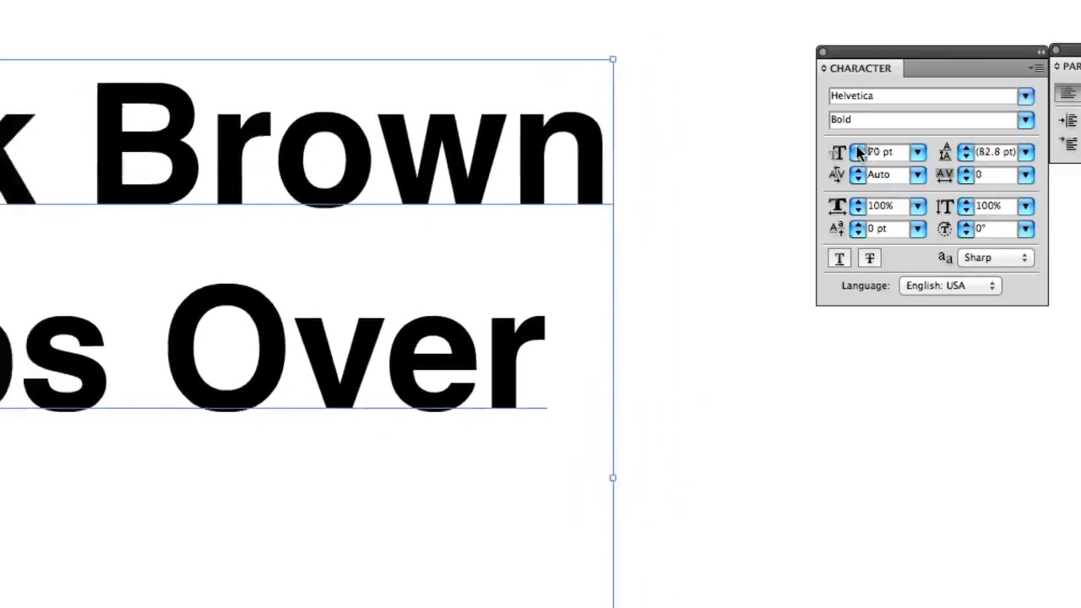
left_click(857, 148)
left_click(857, 149)
Change the text's font size to the 60 pt preset and refine it to 62 pt
left_click(917, 152)
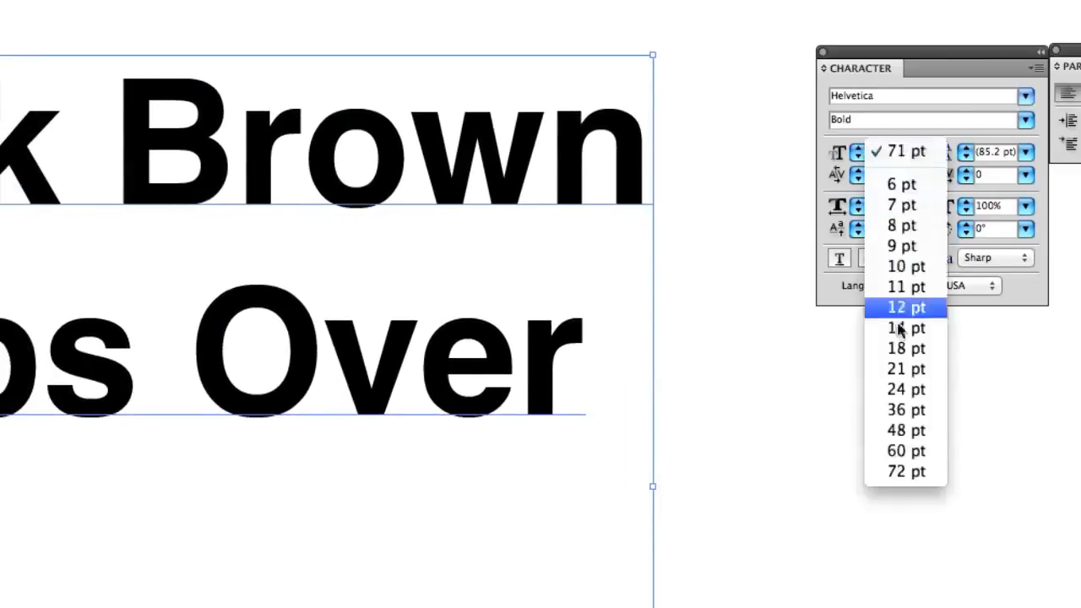
left_click(905, 451)
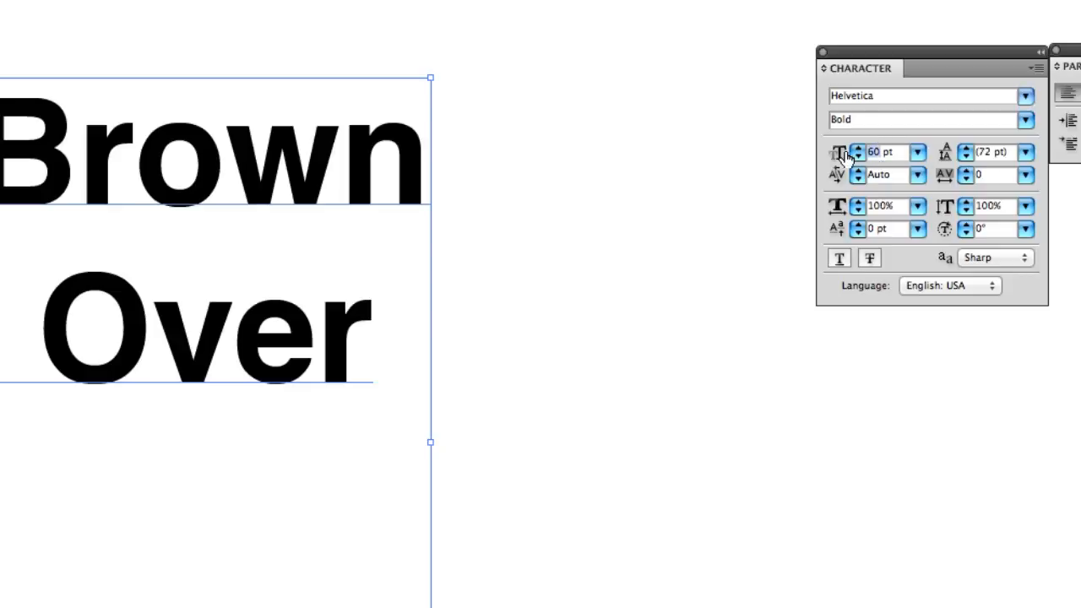
type("62")
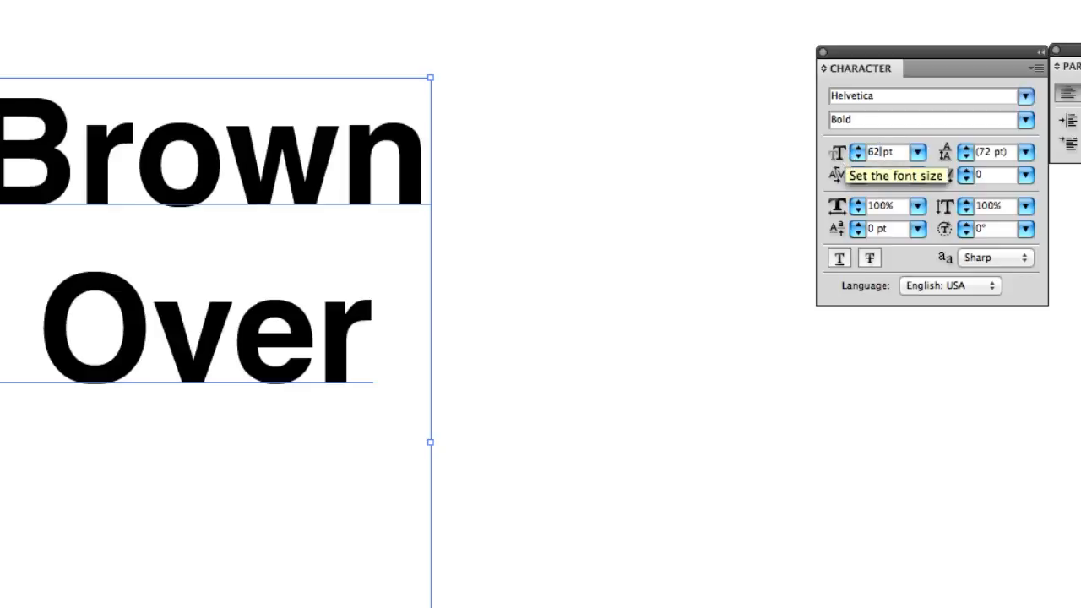
key("Return")
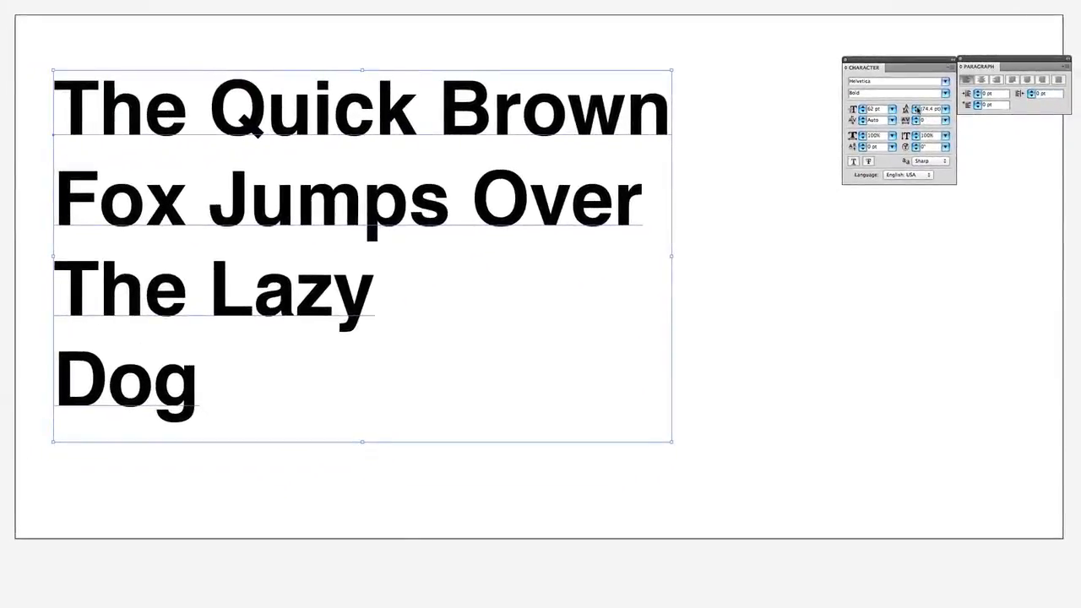
Increase the leading of the text block to 96 pt, reduce it to 82 pt and deselect the text
left_click(917, 108)
left_click(917, 108)
left_click(917, 108)
left_click(916, 108)
left_click(917, 108)
left_click(917, 108)
left_click(917, 108)
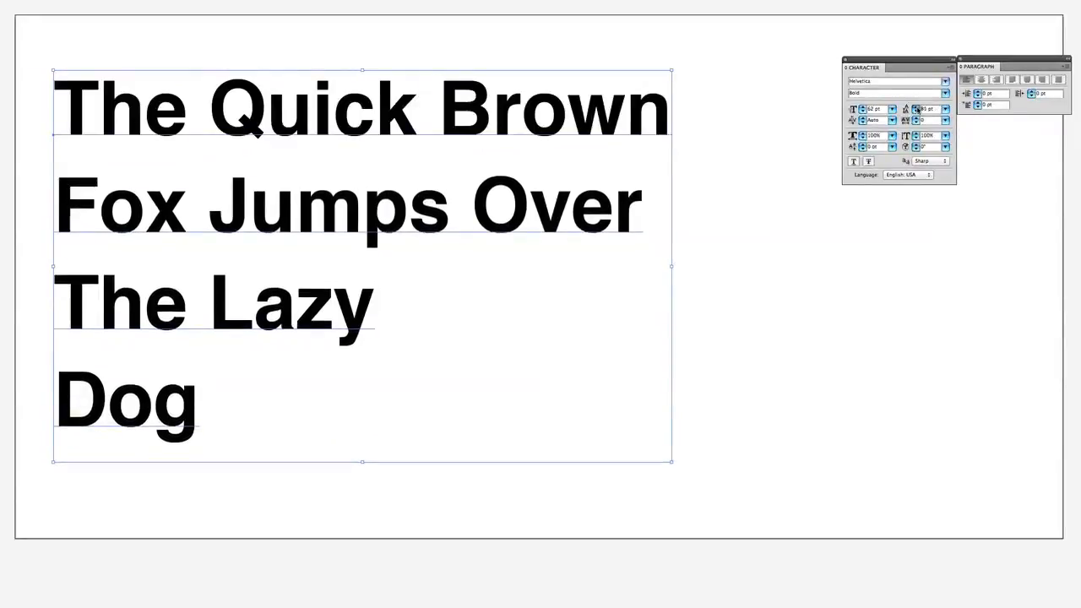
left_click(917, 108)
left_click(917, 108)
left_click(917, 108)
left_click(917, 108)
left_click(917, 108)
left_click(917, 108)
left_click(917, 108)
left_click(917, 108)
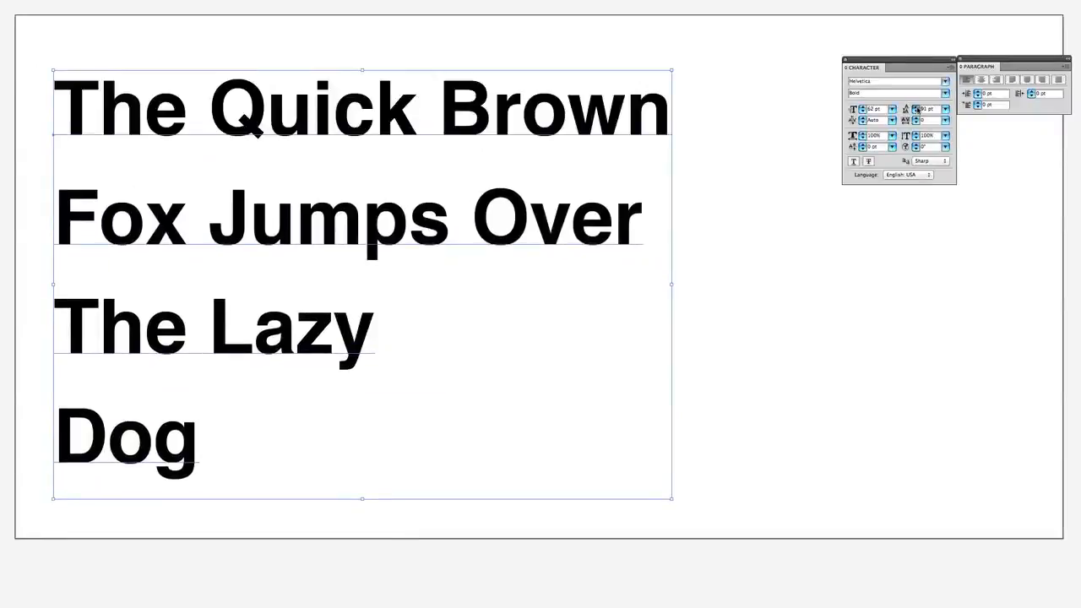
left_click(917, 108)
left_click(917, 108)
left_click(917, 108)
left_click(917, 108)
left_click(917, 108)
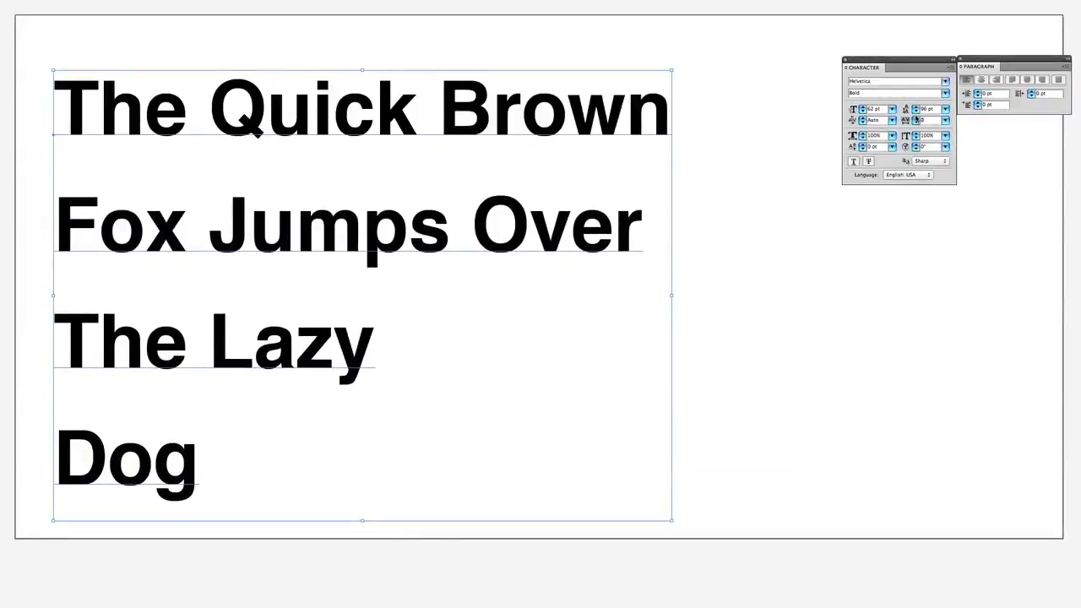
left_click(916, 111)
left_click(916, 111)
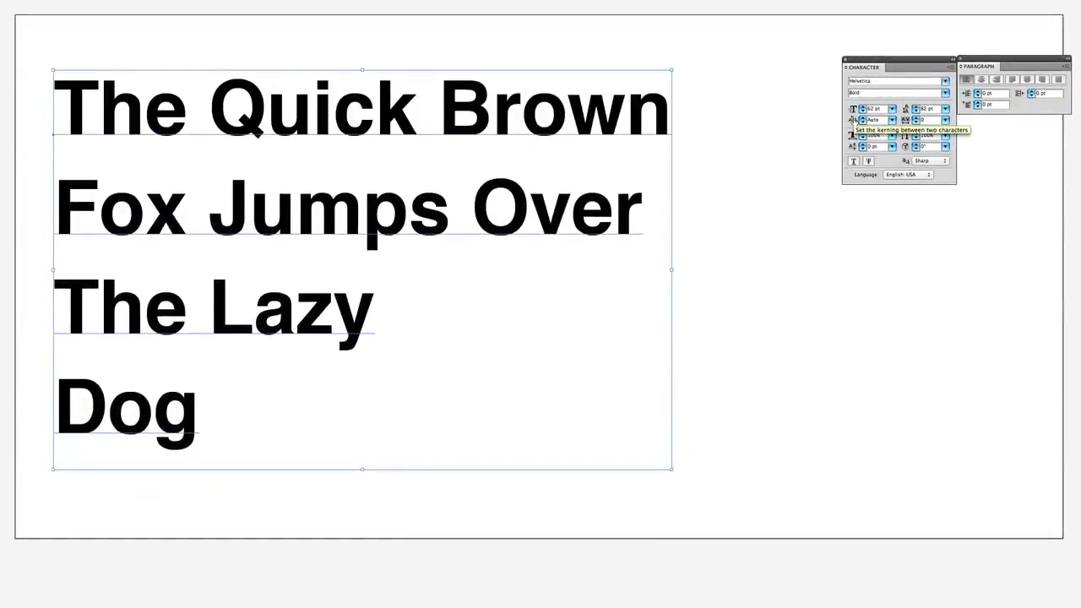
left_click(779, 237)
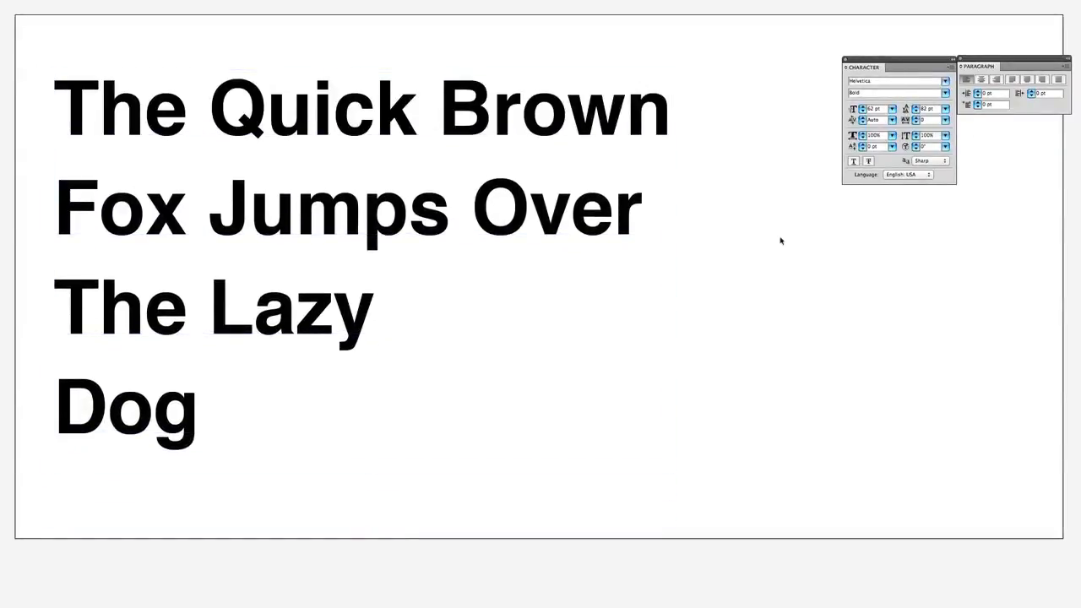
Select the text block and widen its tracking gradually to 120
left_click(614, 135)
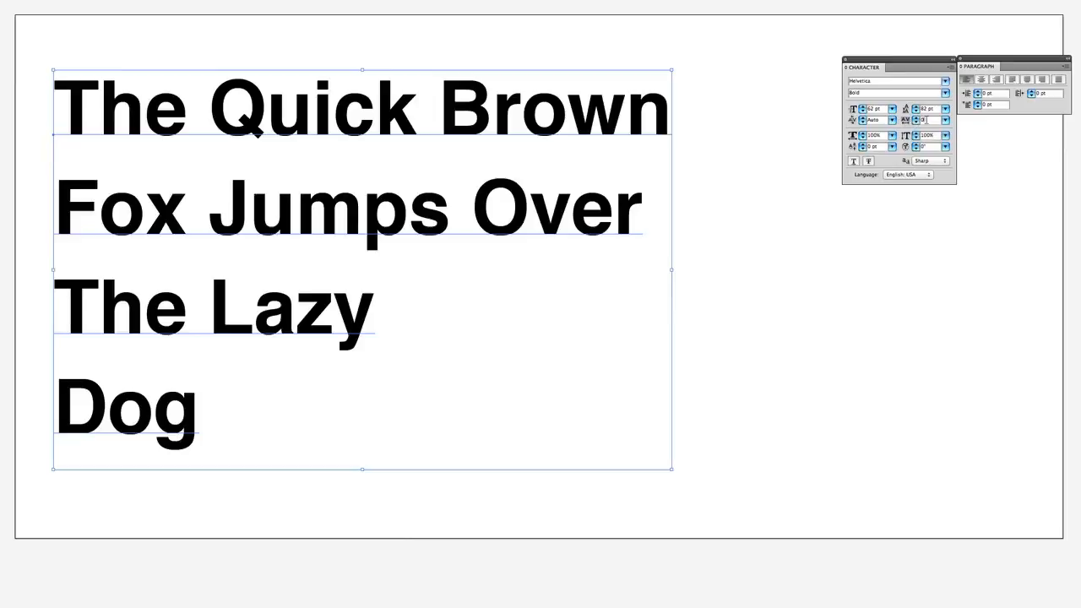
key("Return")
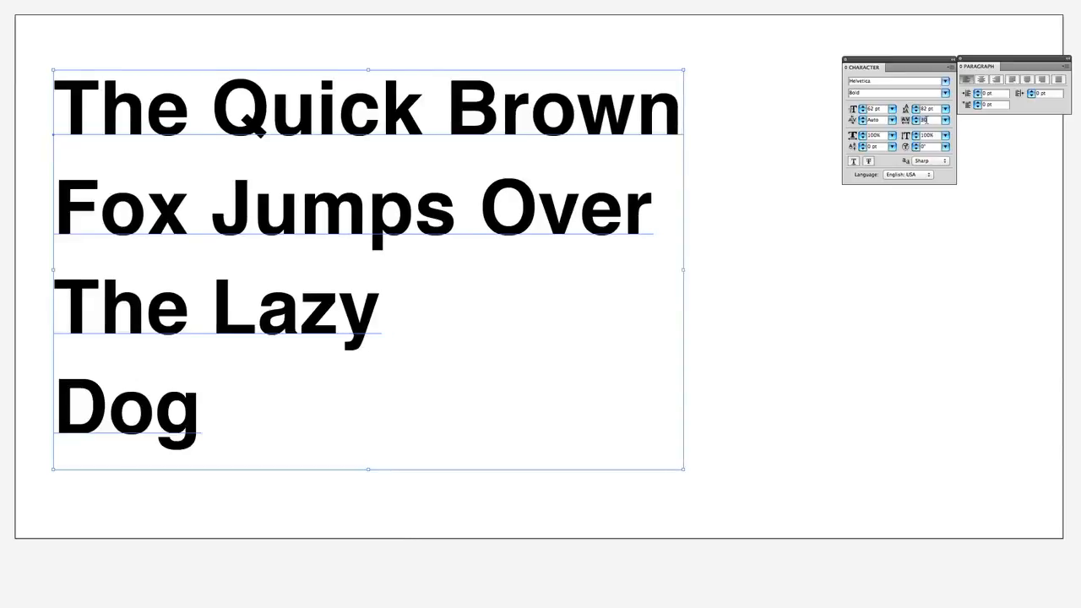
key("shift+Up")
key("shift+Up")
key("shift+Up")
key("shift+Up")
key("Up")
key("Up")
key("Up")
key("Up")
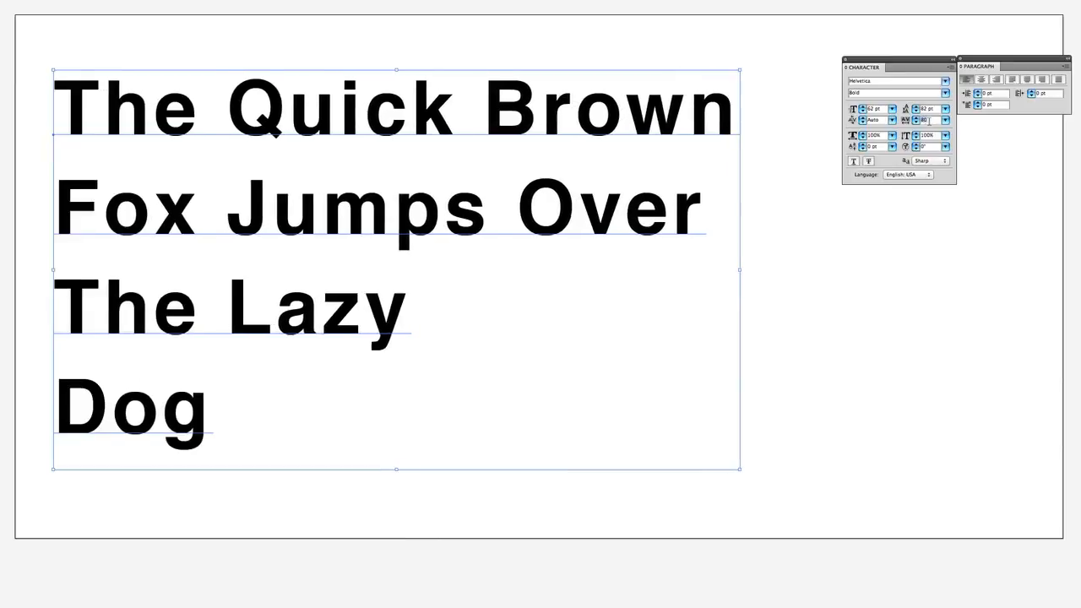
key("Up")
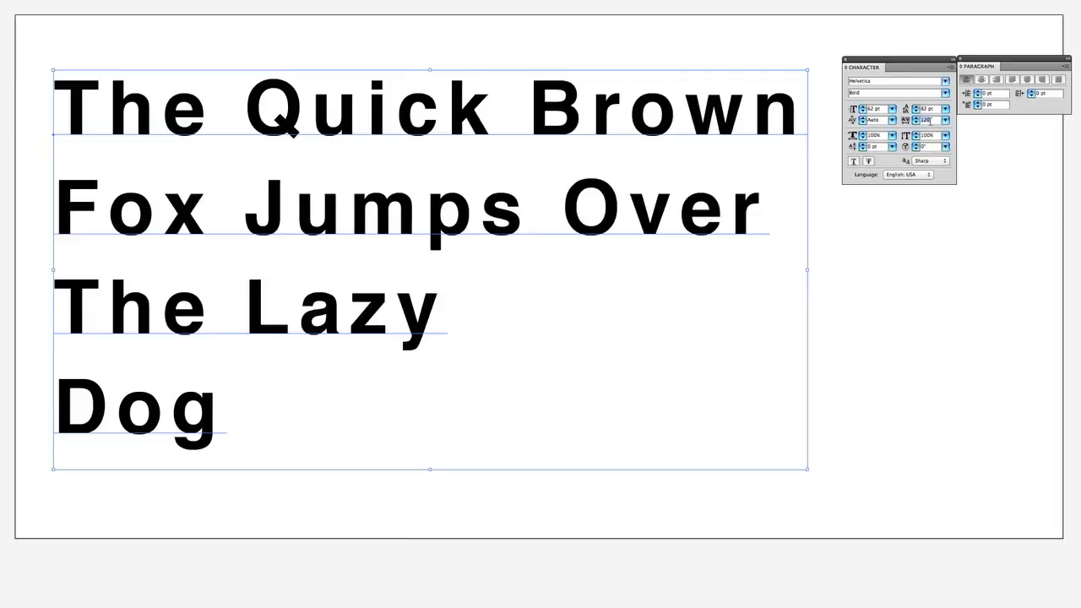
Tighten the text block's tracking to -50 and further to -100, and deselect the text
left_click(945, 120)
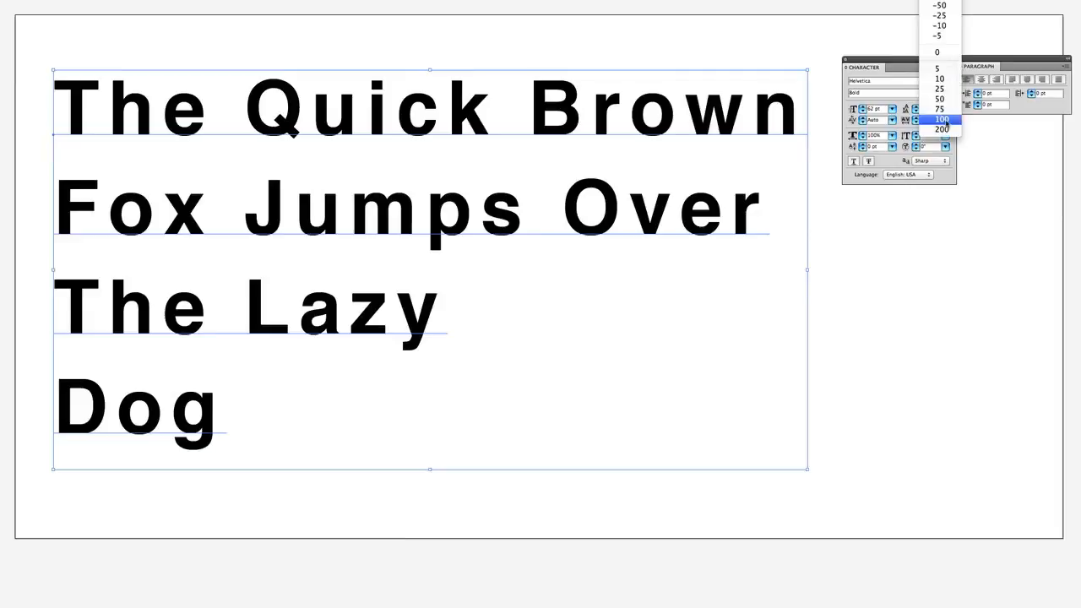
left_click(947, 5)
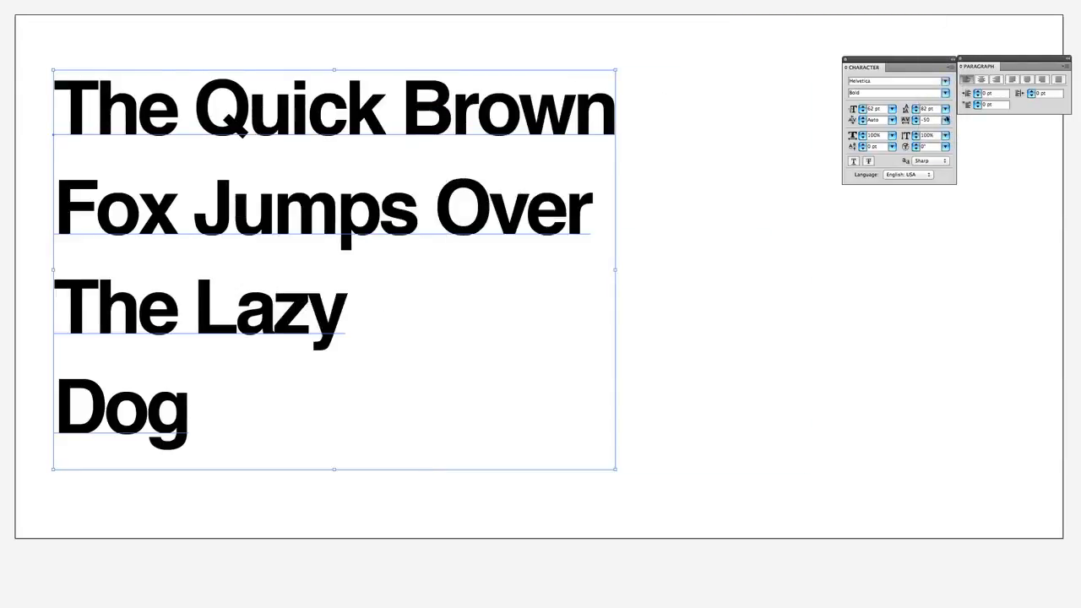
left_click(945, 120)
left_click(945, 102)
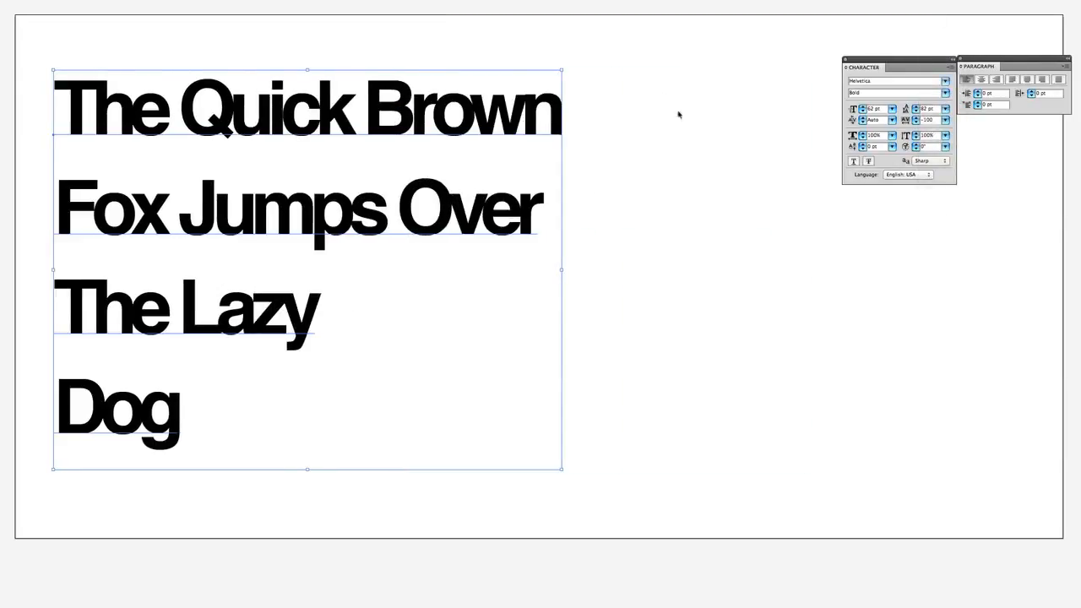
left_click(635, 104)
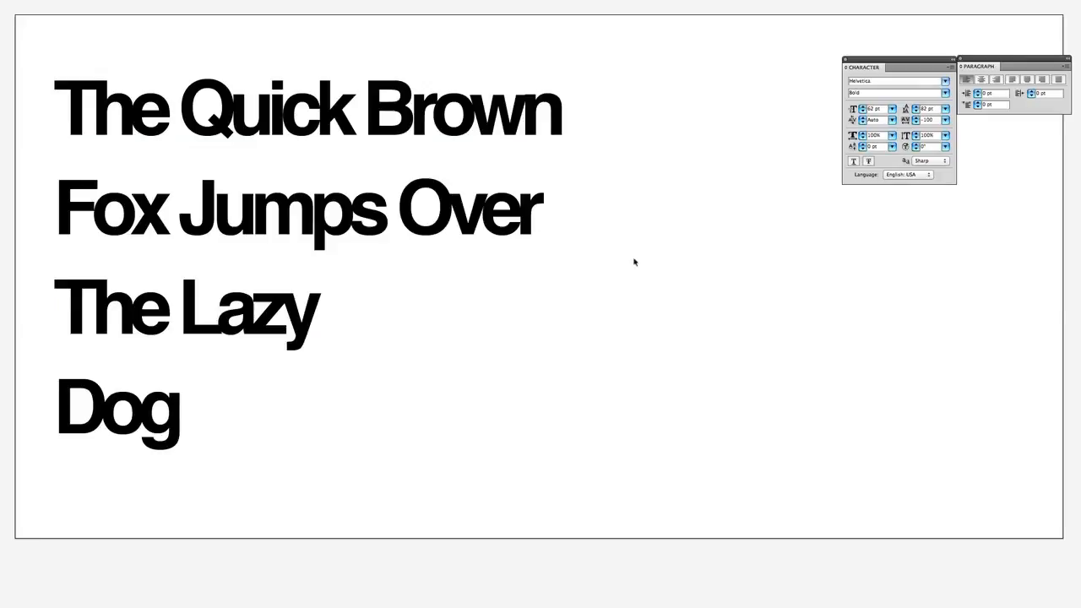
Set the tracking of only the word "Jumps" in the second line to 200
left_click(483, 220)
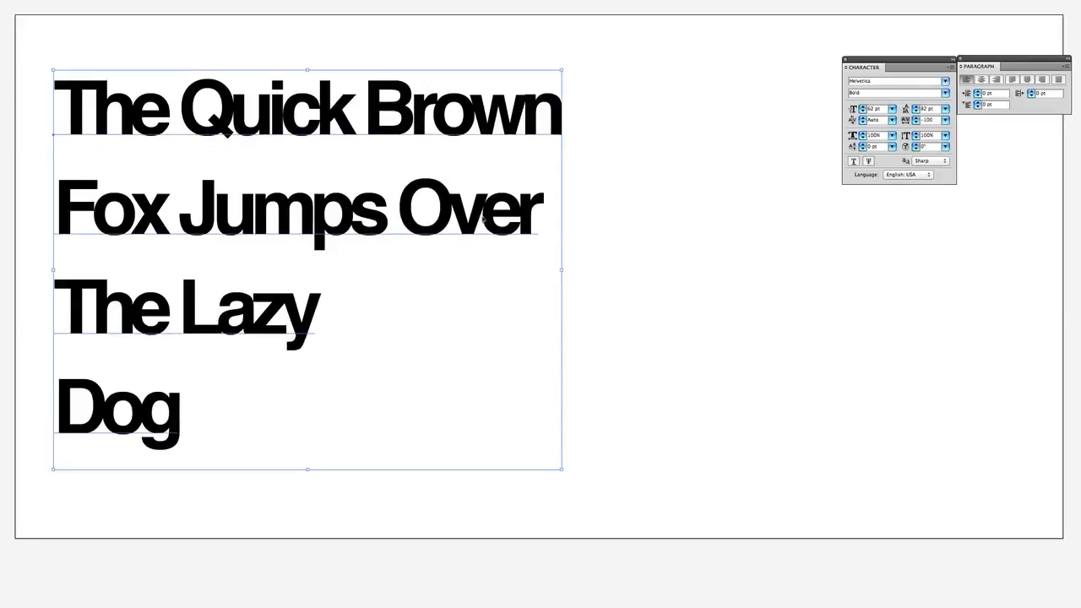
double_click(274, 211)
left_click_drag(178, 215, 385, 216)
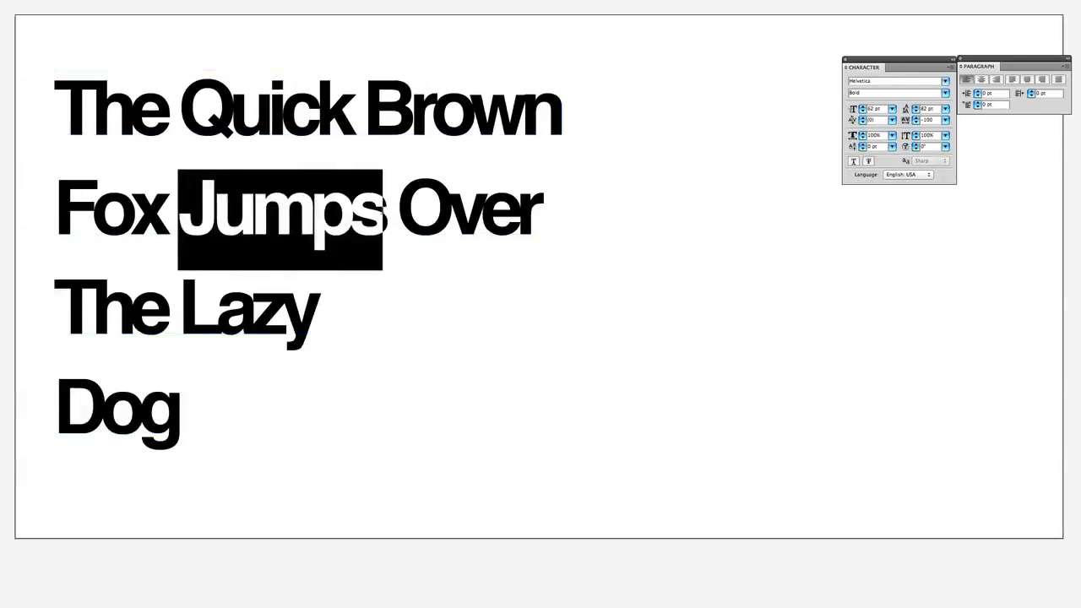
left_click(945, 120)
left_click(927, 260)
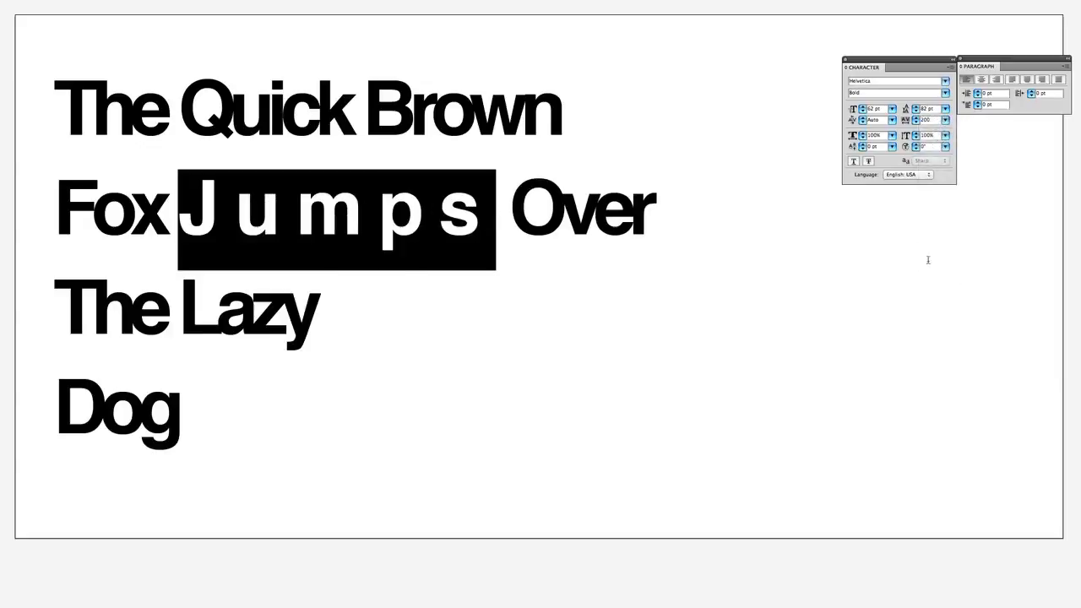
Change the font style of the word "Jumps" to Light and leave text editing
left_click(937, 93)
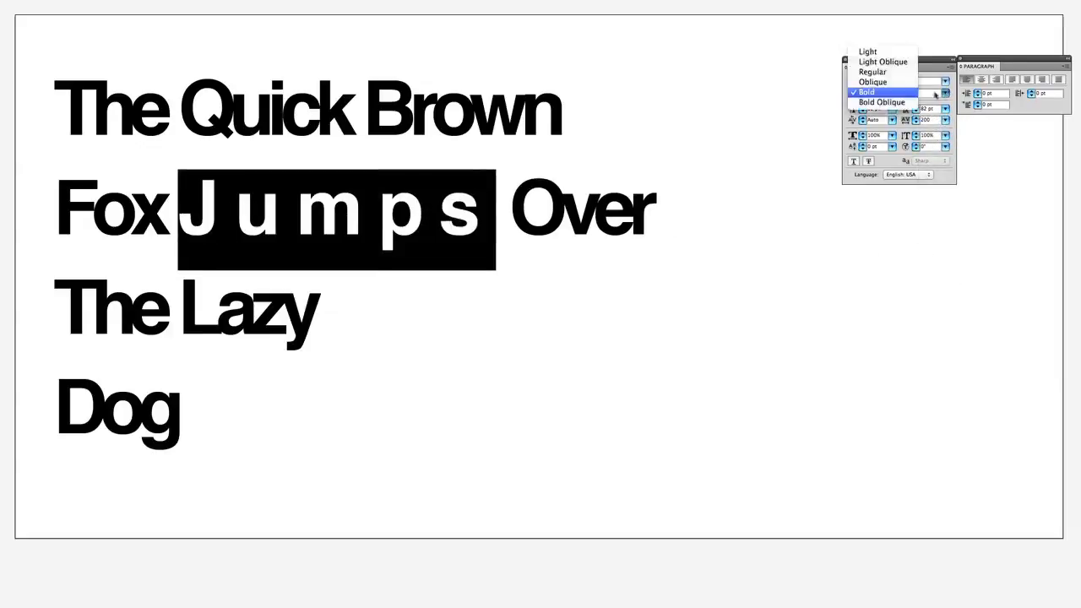
left_click(868, 52)
key("Escape")
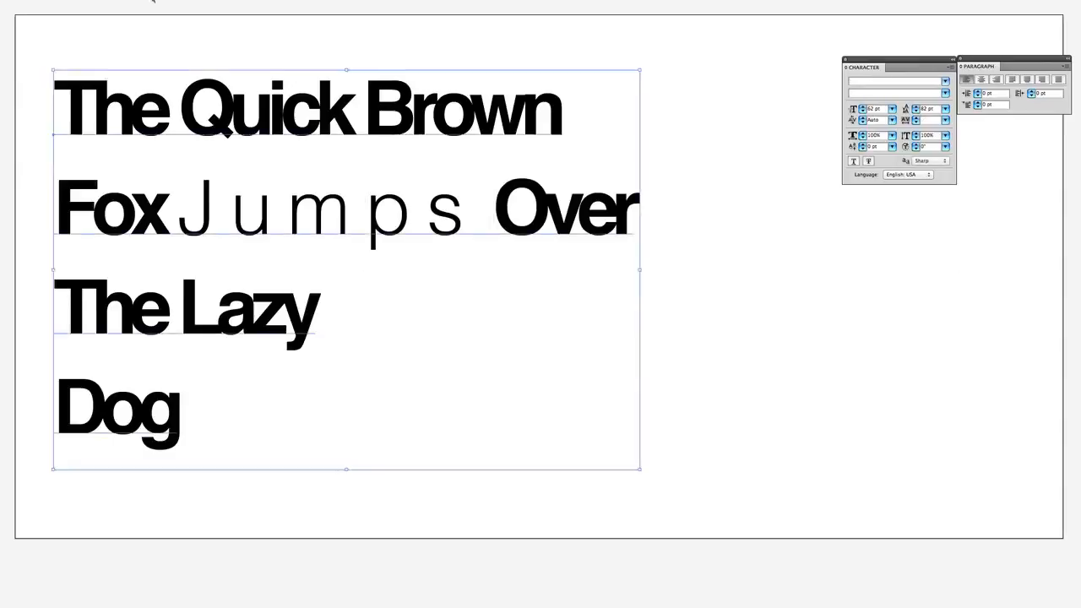
Color the word "Over" red, "Jumps" light blue, the first line brown, "The Lazy" light red and "Dog" blue, and deselect the text
left_click(508, 334)
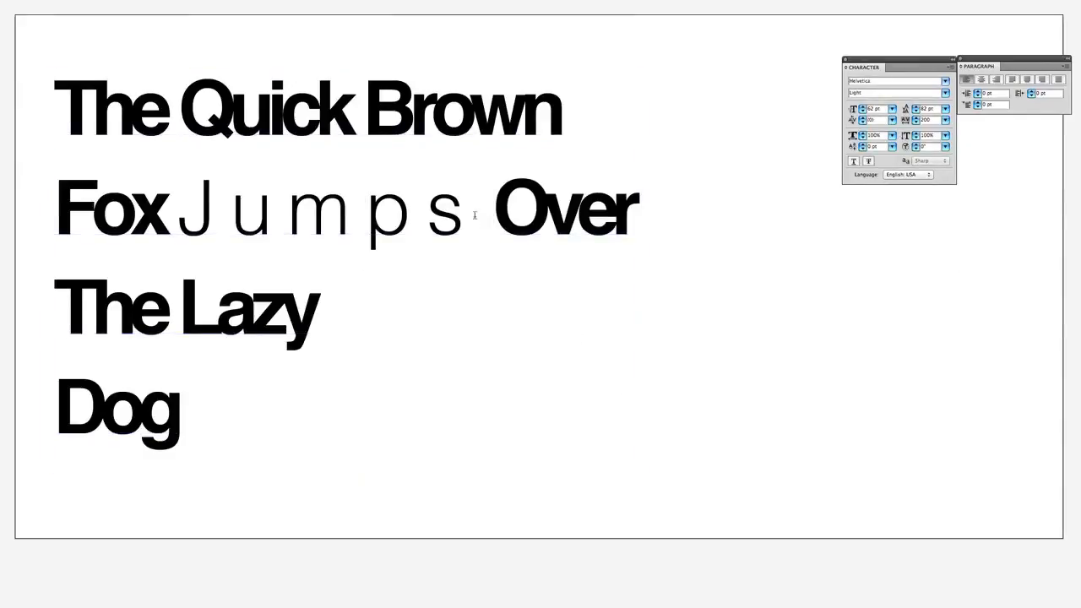
left_click_drag(482, 218, 656, 224)
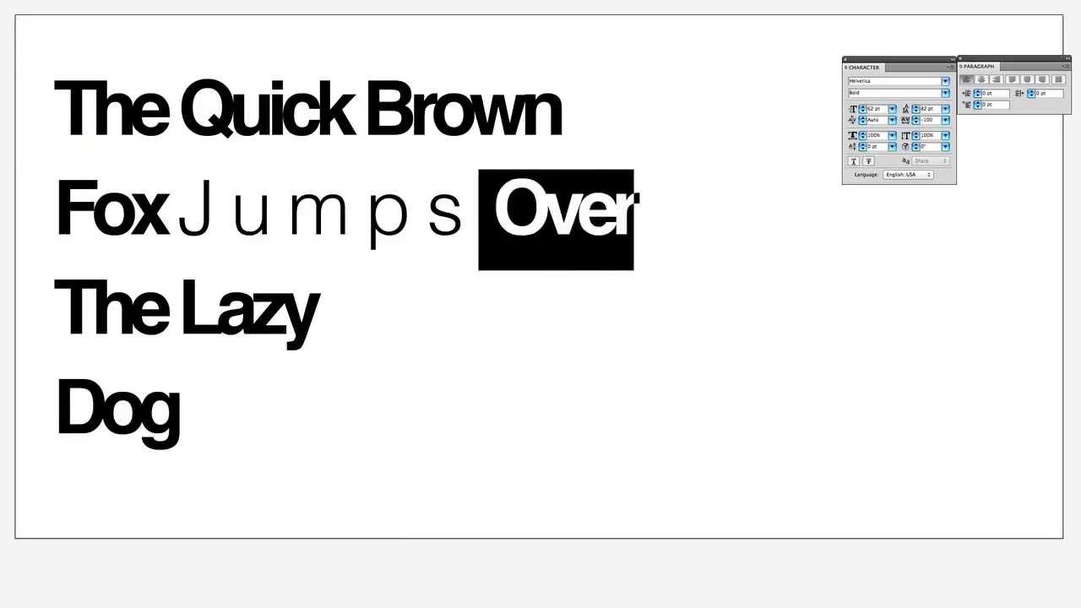
left_click_drag(481, 218, 179, 215)
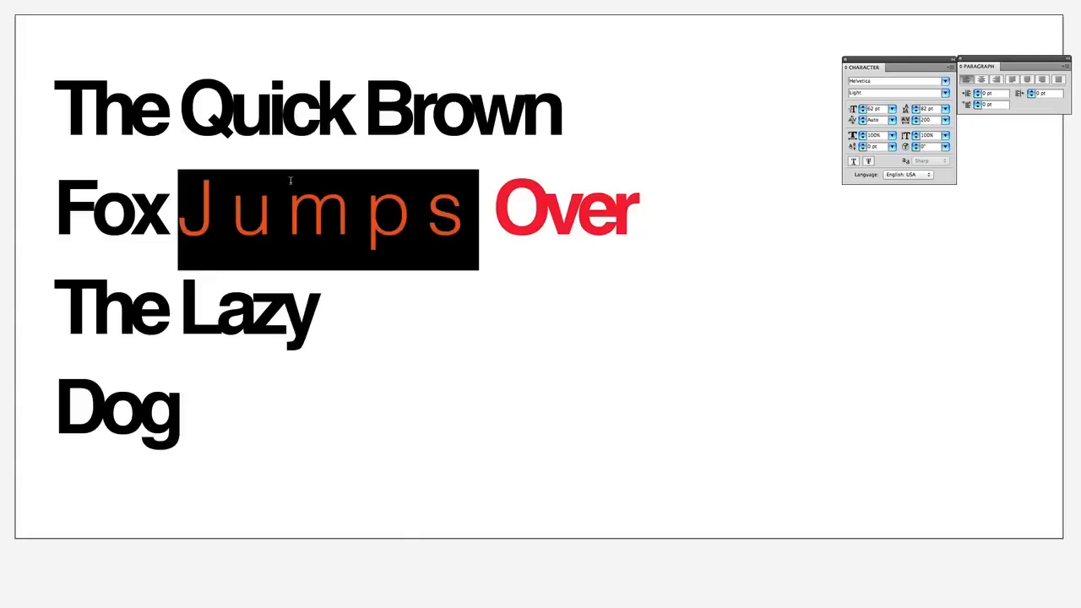
left_click(163, 108)
left_click_drag(59, 101, 562, 108)
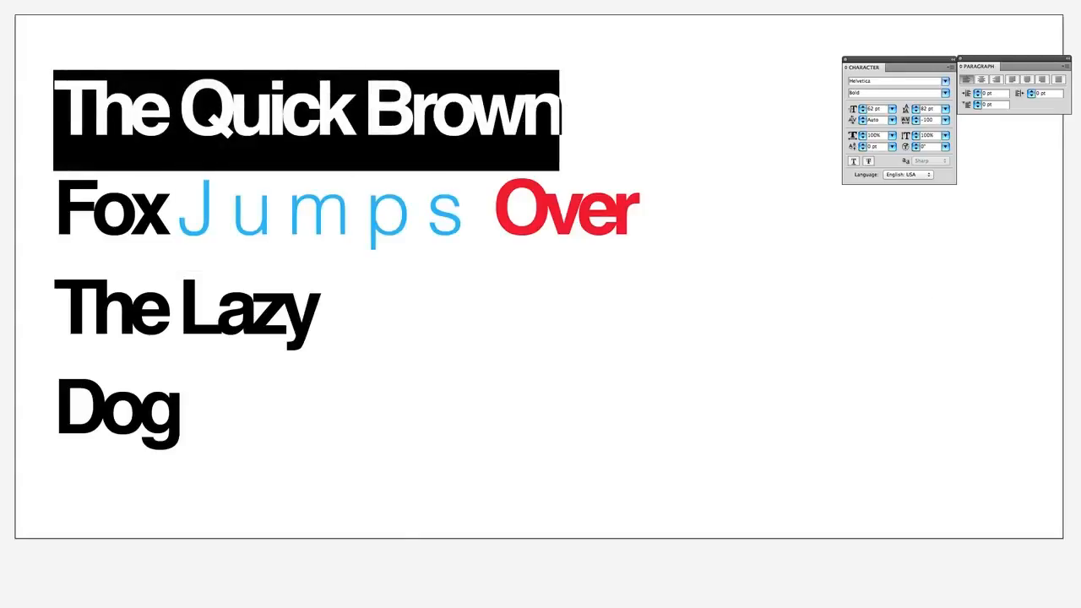
left_click(130, 202)
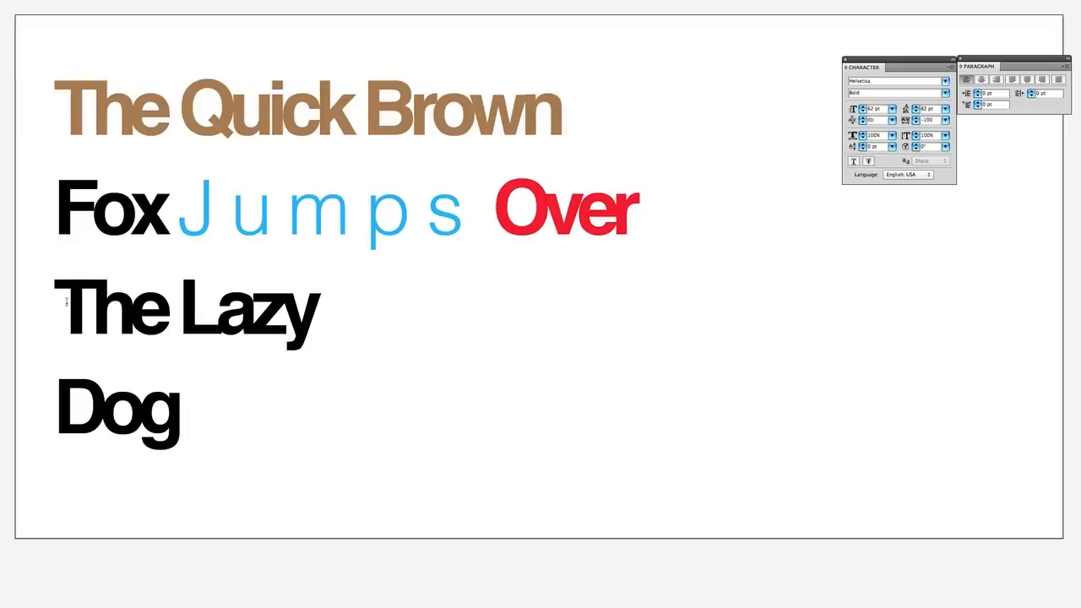
left_click_drag(66, 301, 381, 307)
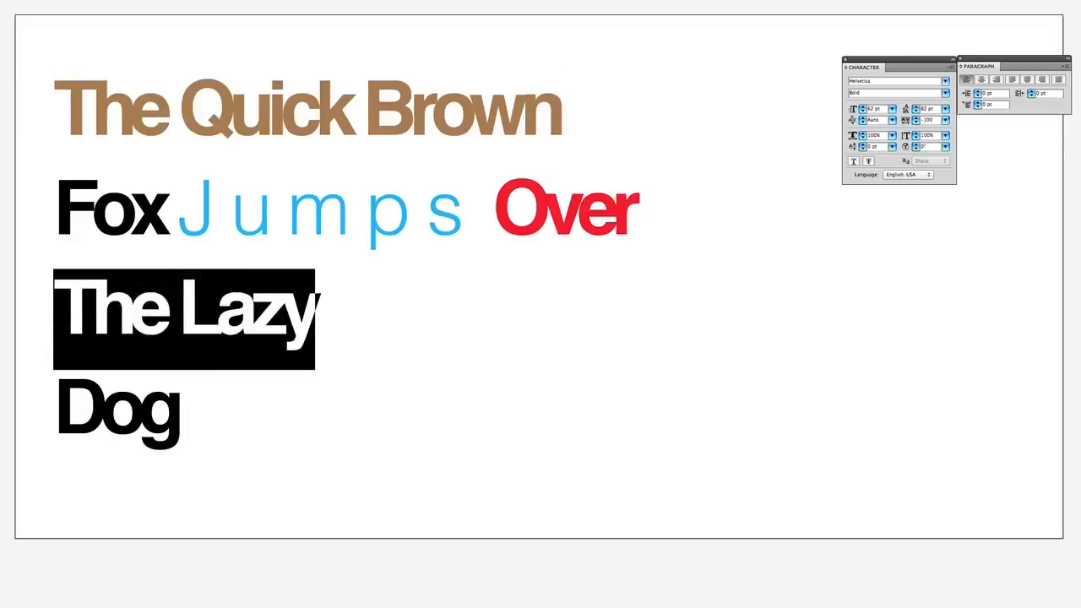
left_click(293, 291)
left_click_drag(52, 395, 281, 391)
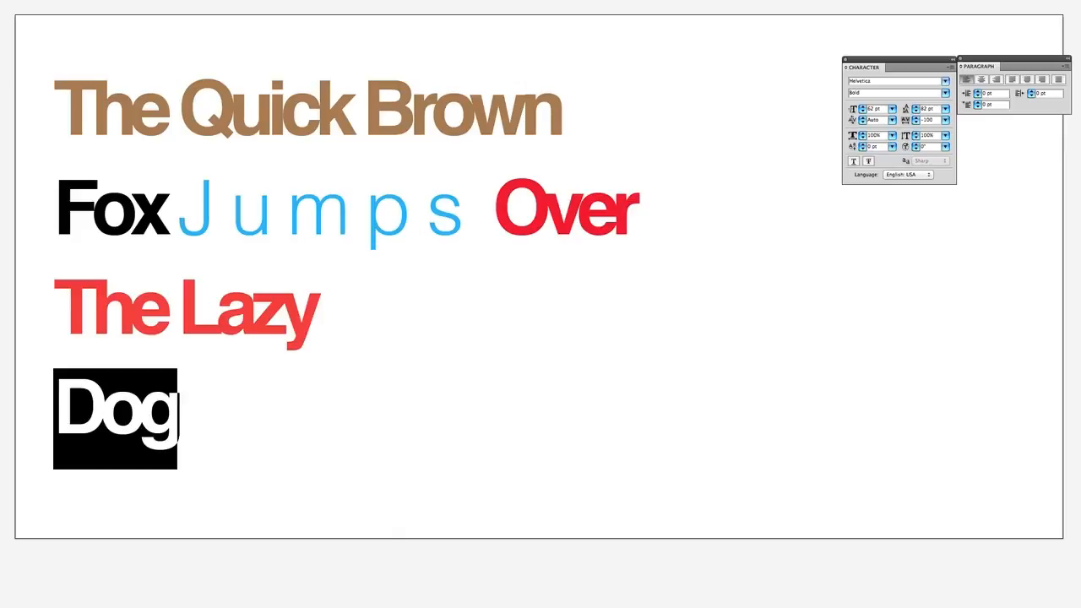
key("Escape")
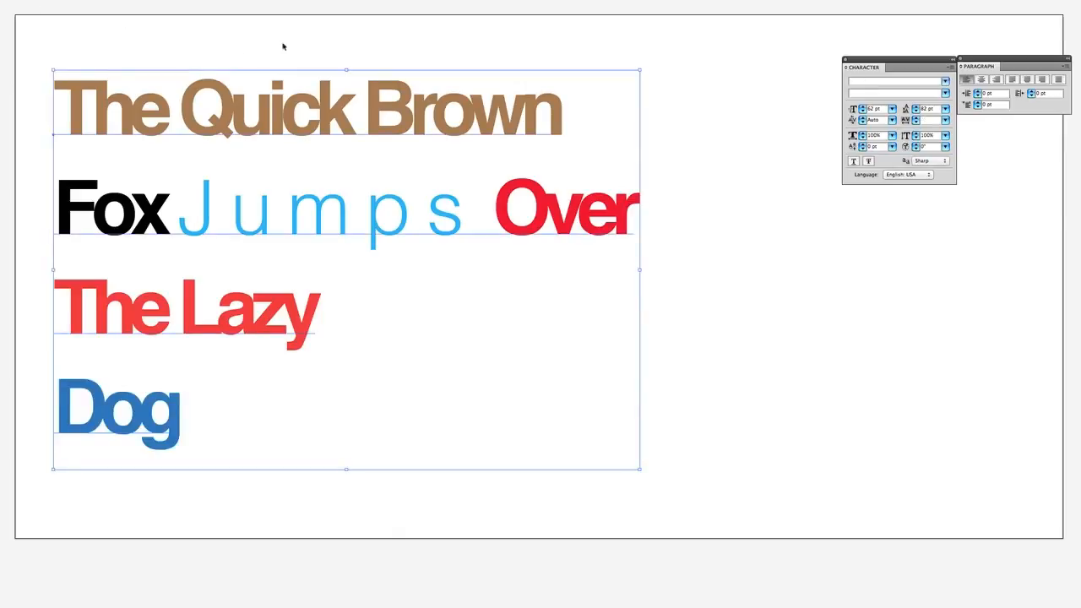
left_click(287, 43)
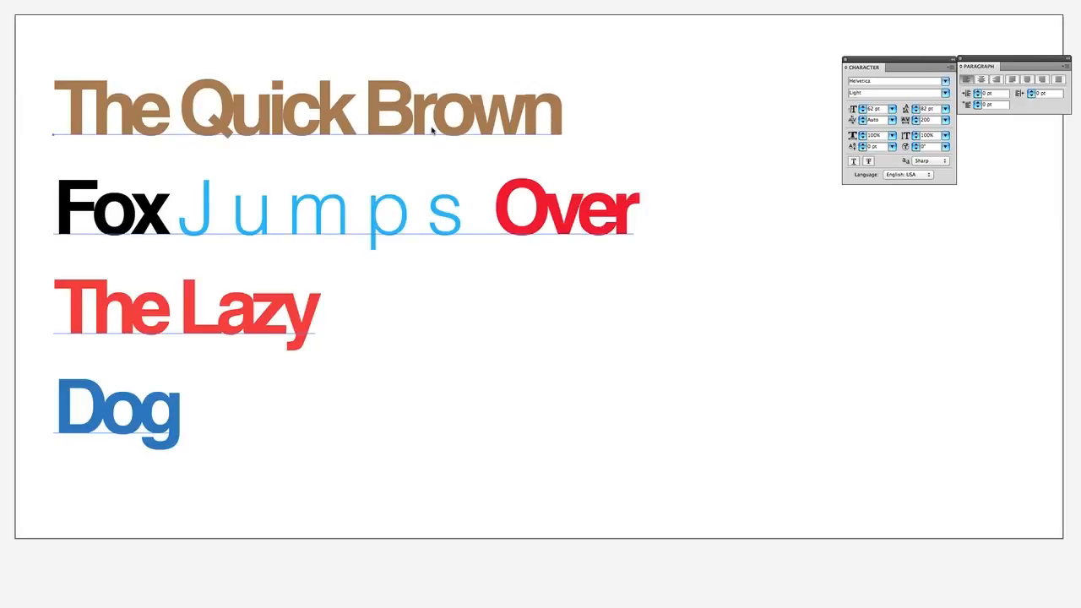
Replace the entire text block's content with "Tuts+" and leave text editing
left_click(432, 129)
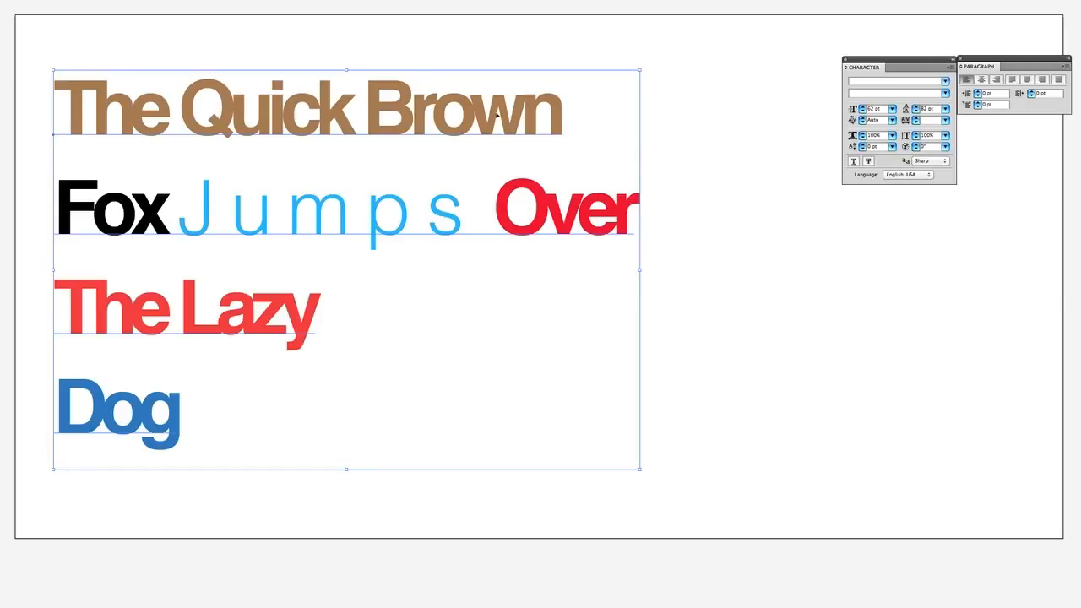
double_click(345, 124)
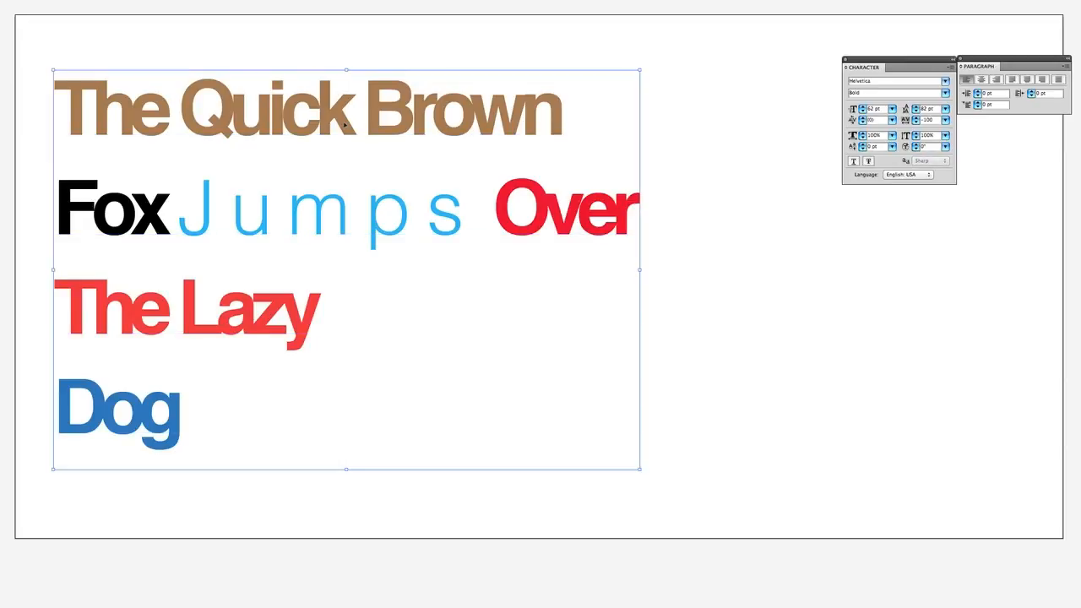
key("ctrl+a")
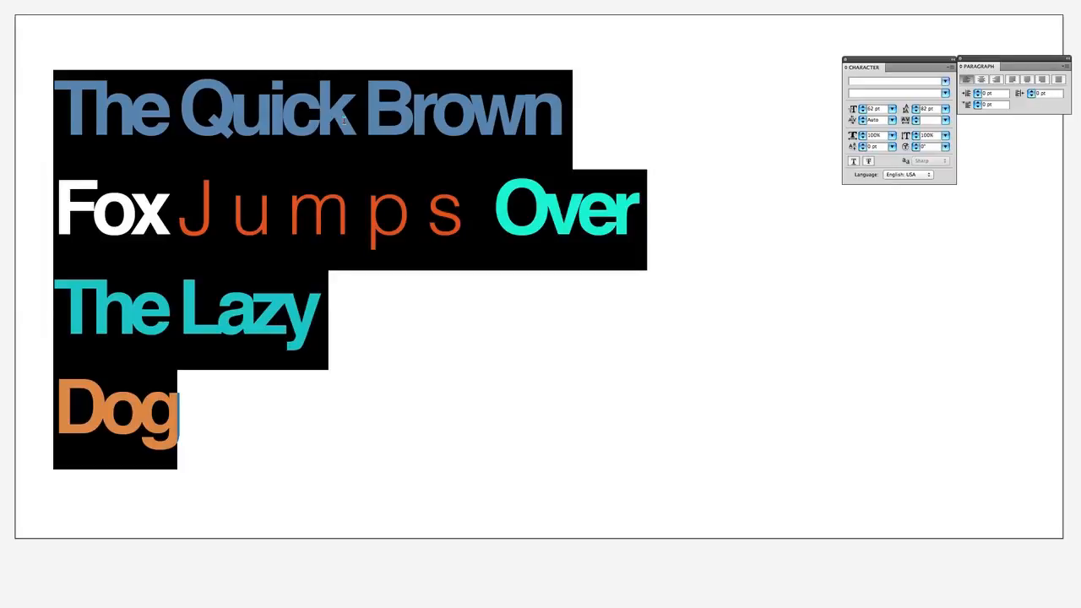
type("Tuts+")
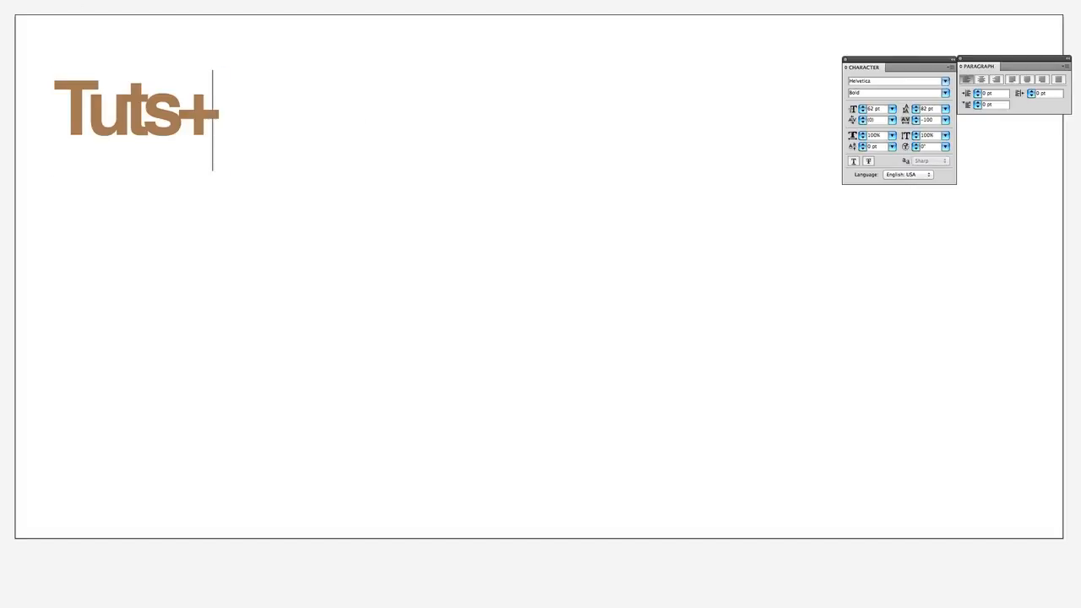
key("Escape")
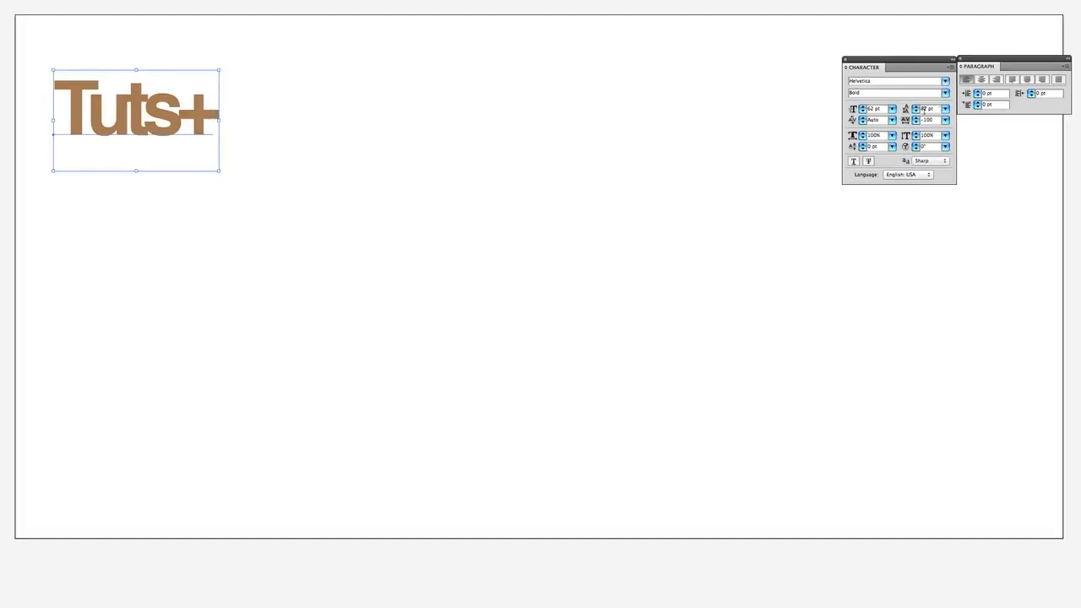
Set the tracking of "Tuts+" to -25 and enlarge the text to about 237 pt, placed nearer the artboard's middle
left_click(944, 119)
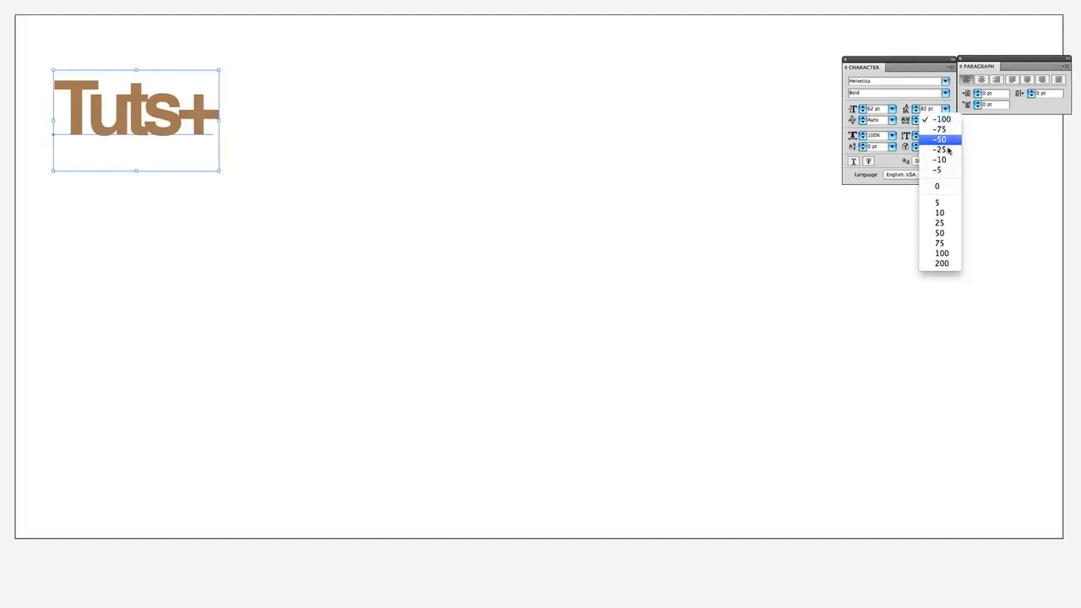
left_click(939, 150)
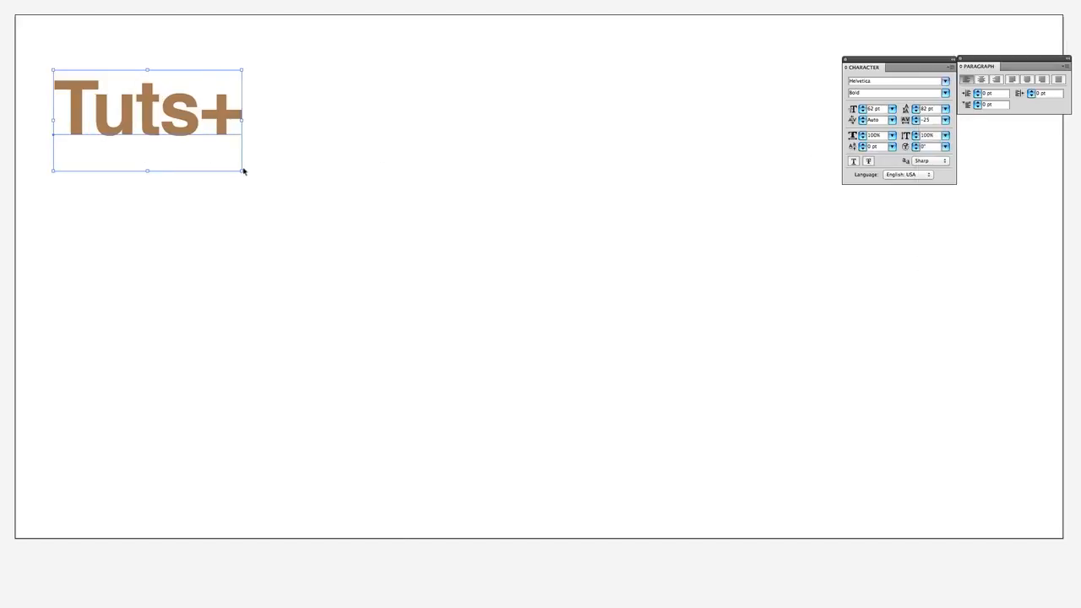
left_click_drag(241, 170, 771, 456)
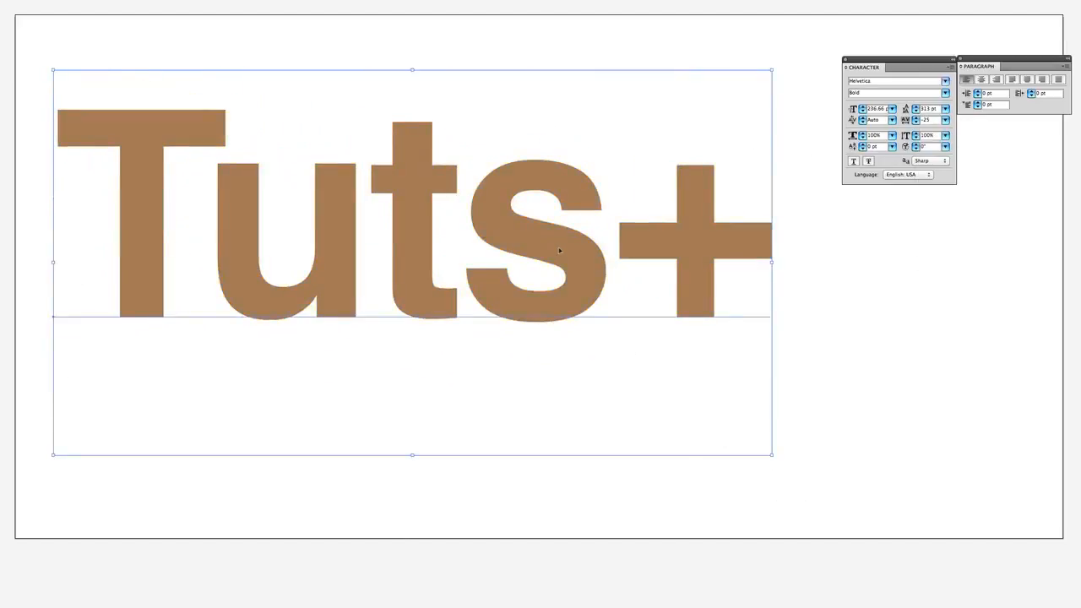
left_click_drag(560, 251, 578, 300)
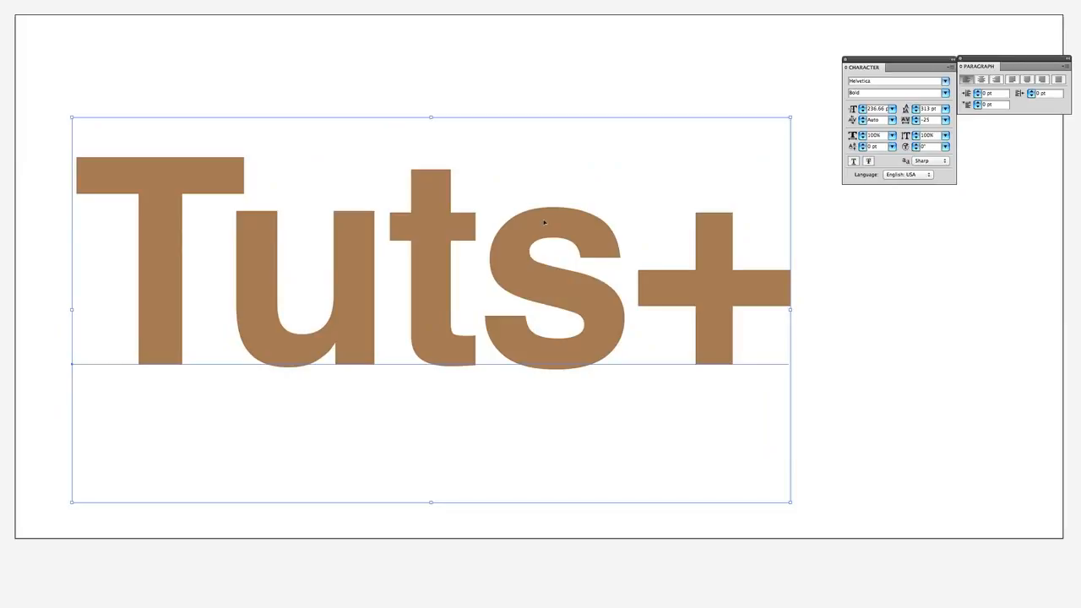
Convert the "Tuts+" text to outlines and deselect the resulting letter shapes
right_click(545, 221)
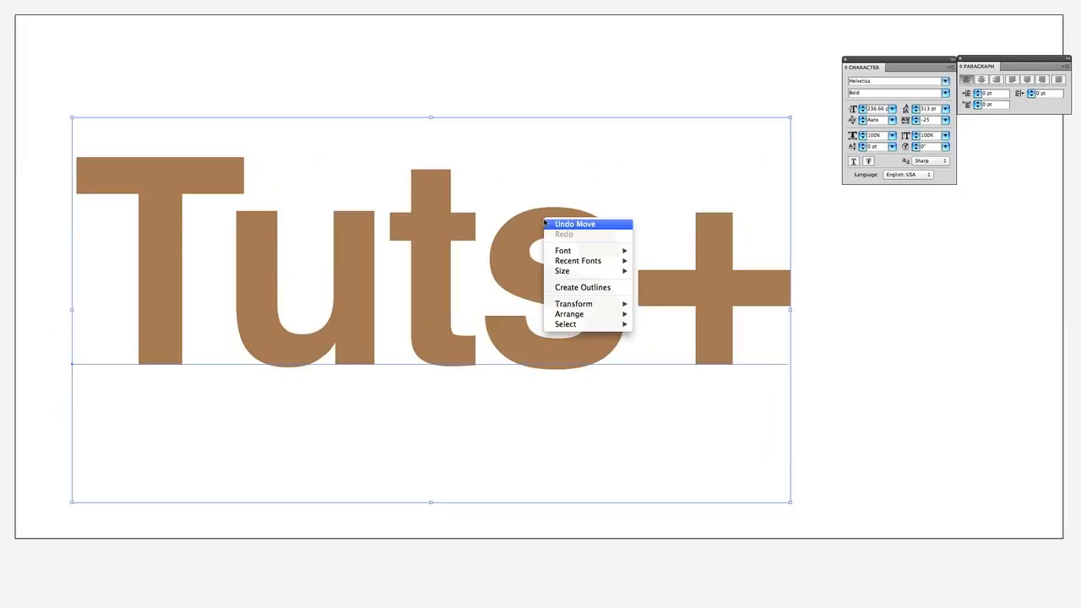
left_click(564, 288)
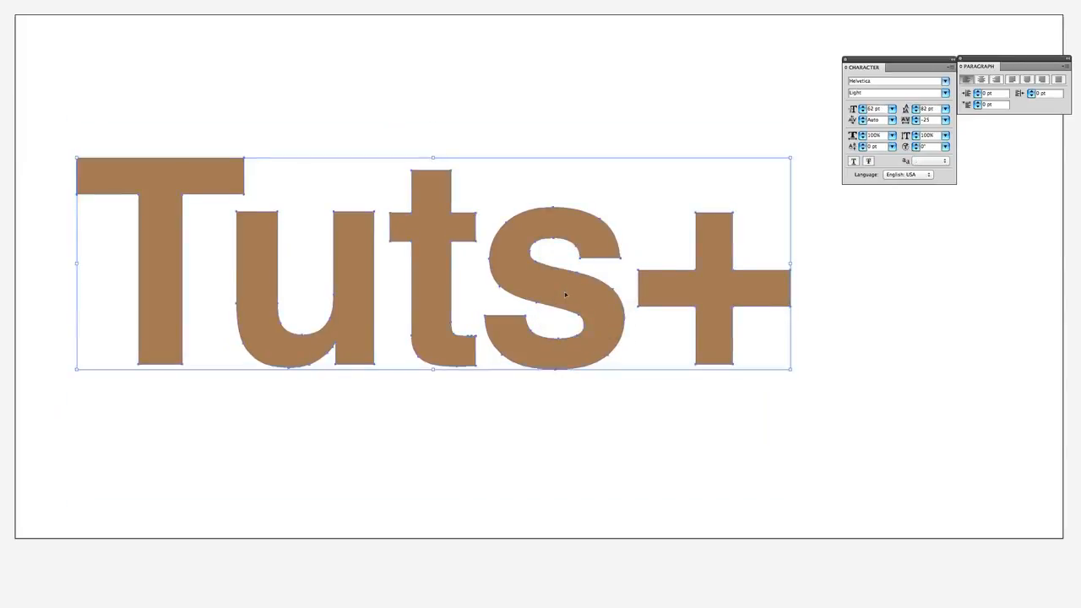
left_click(581, 182)
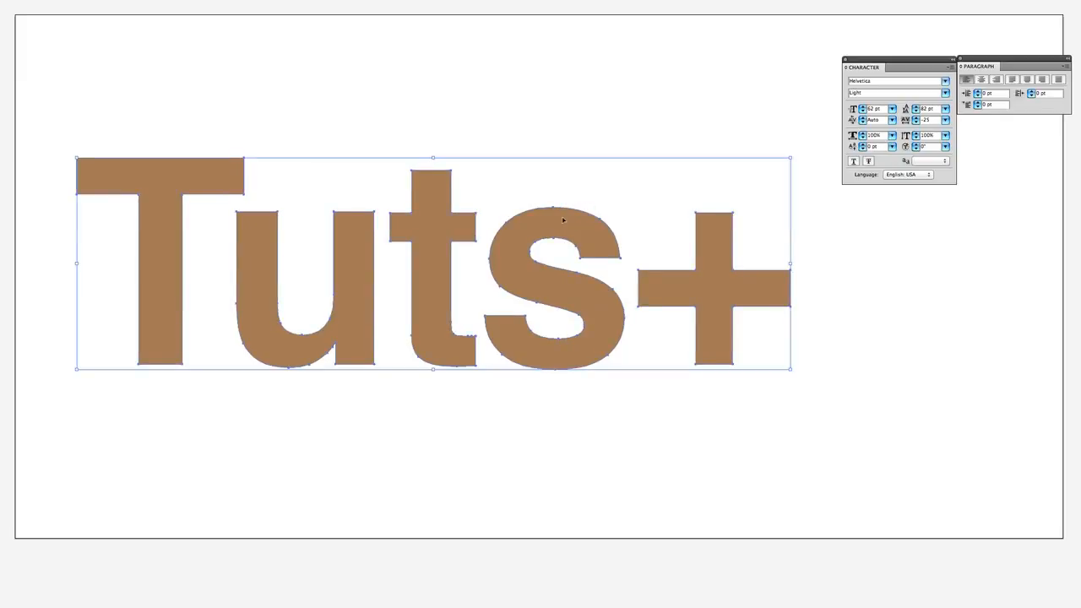
left_click(582, 177)
Try to move the outlined letter "s" up out of the word, undo each move and deselect it
left_click_drag(561, 222, 581, 76)
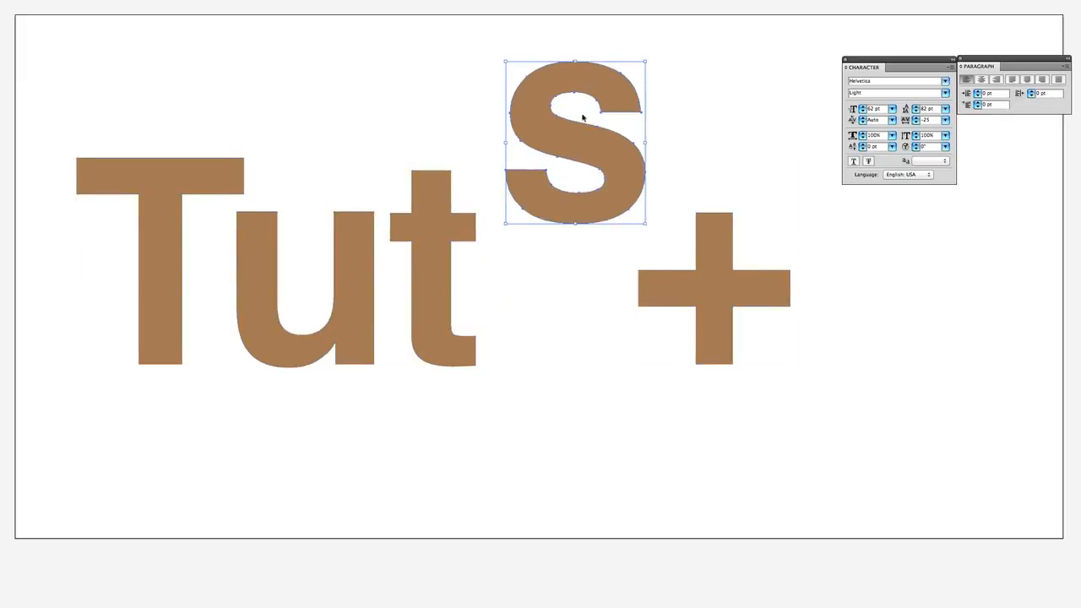
key("super+z")
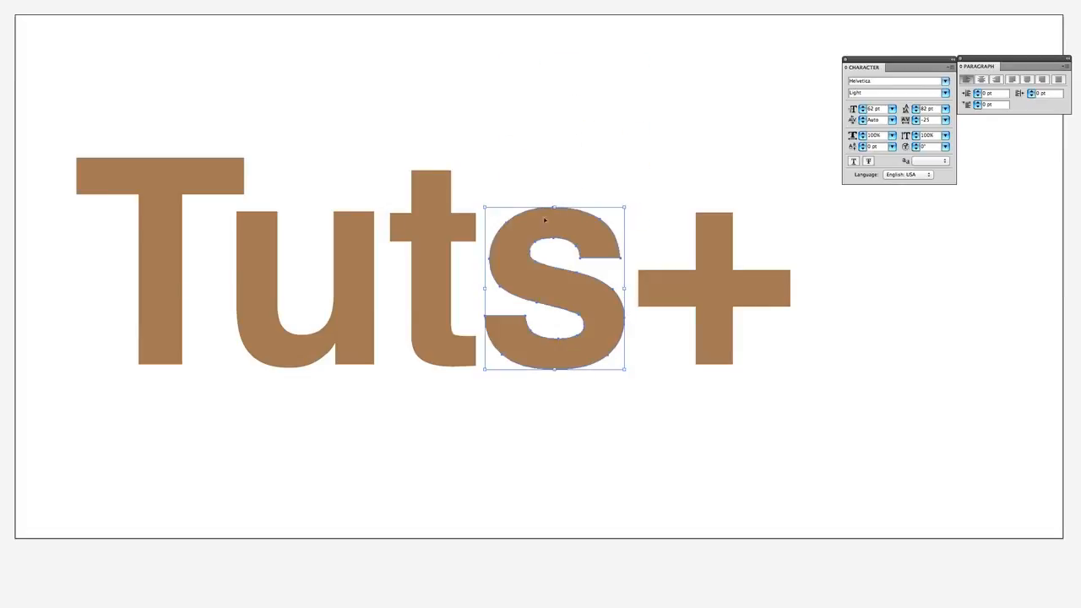
left_click_drag(545, 220, 574, 53)
key("super+z")
left_click(699, 119)
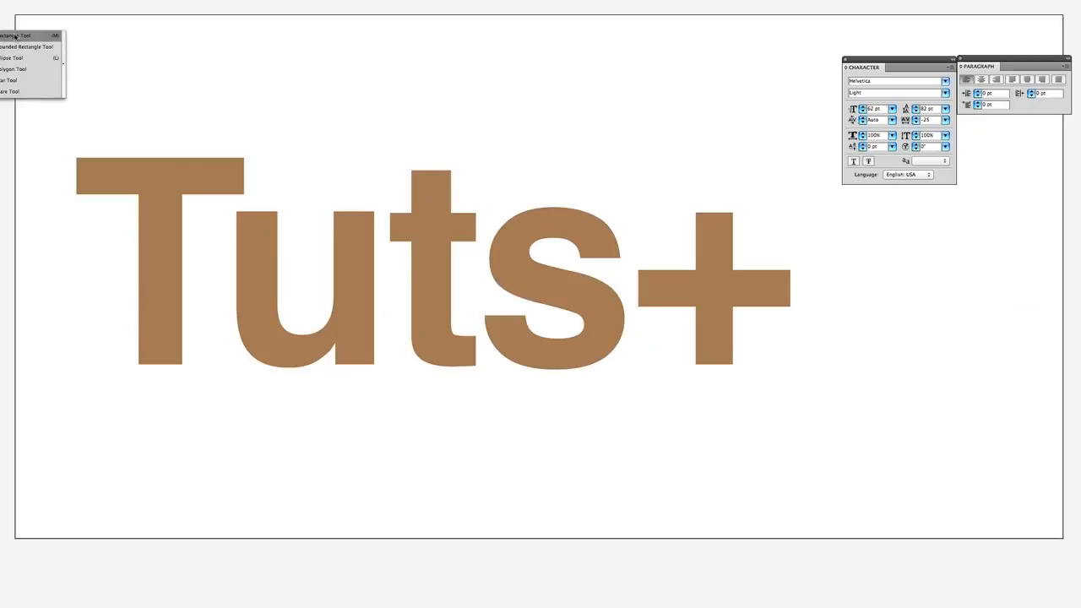
Add a pale beige background rectangle slightly larger than the artboard behind the "Tuts+" lettering, and deselect it
left_click_drag(3, 4, 1070, 546)
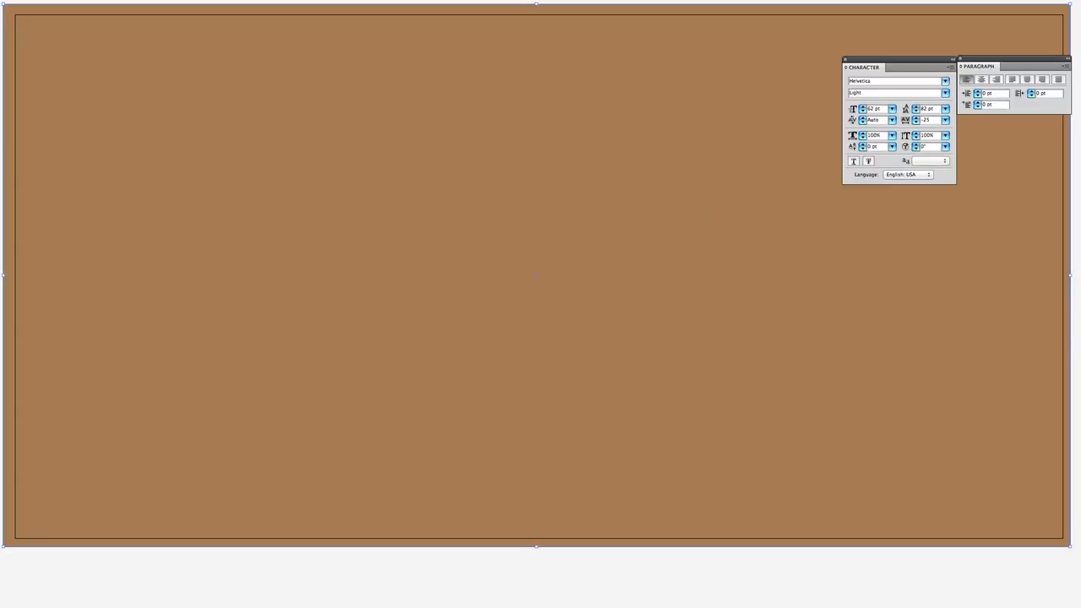
key("super+shift+[")
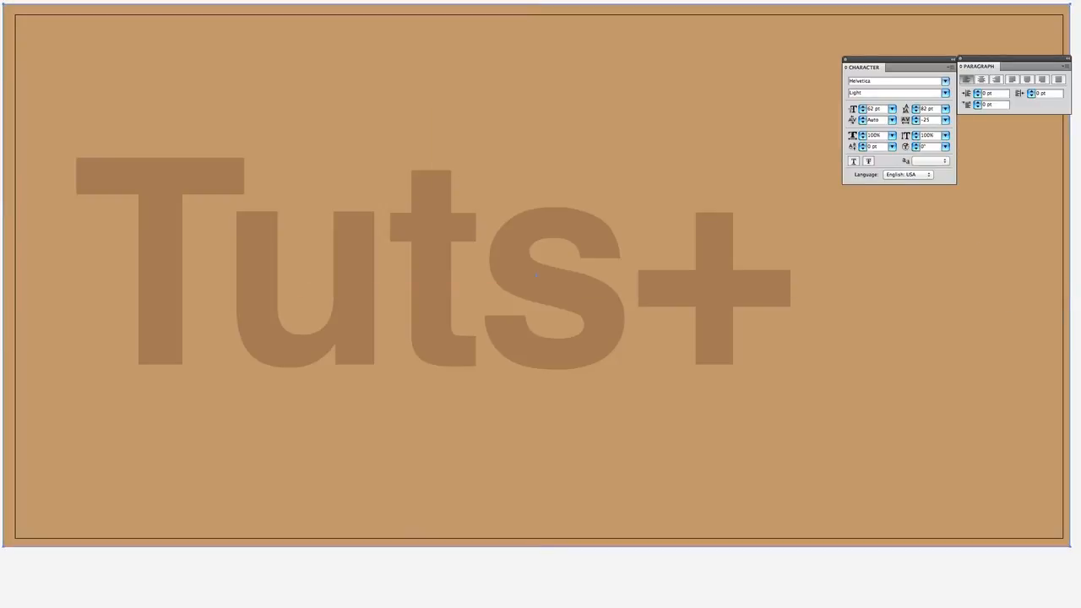
left_click(188, 57)
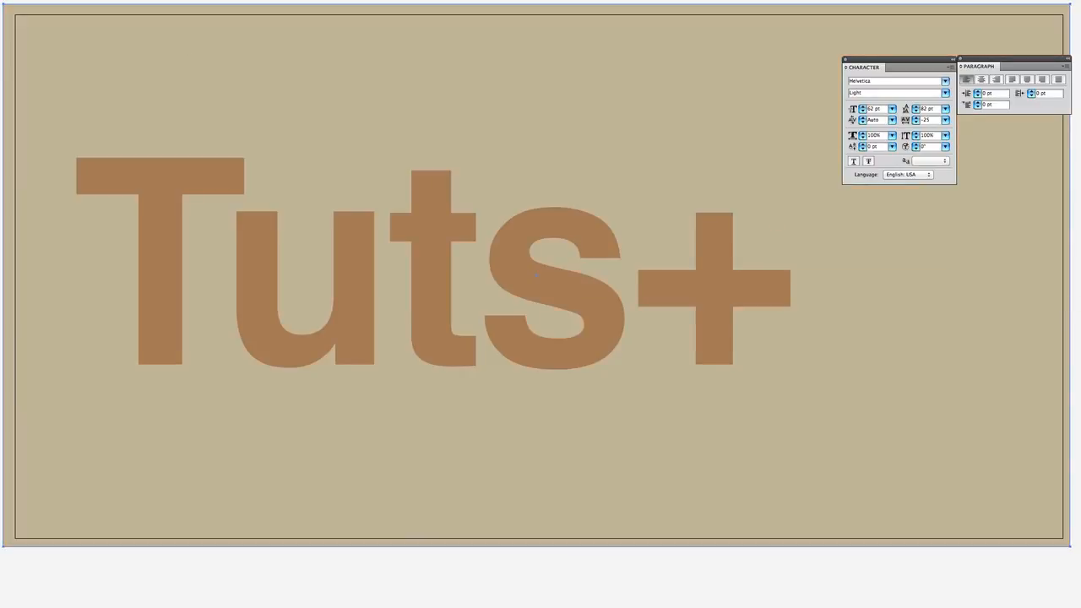
key("v")
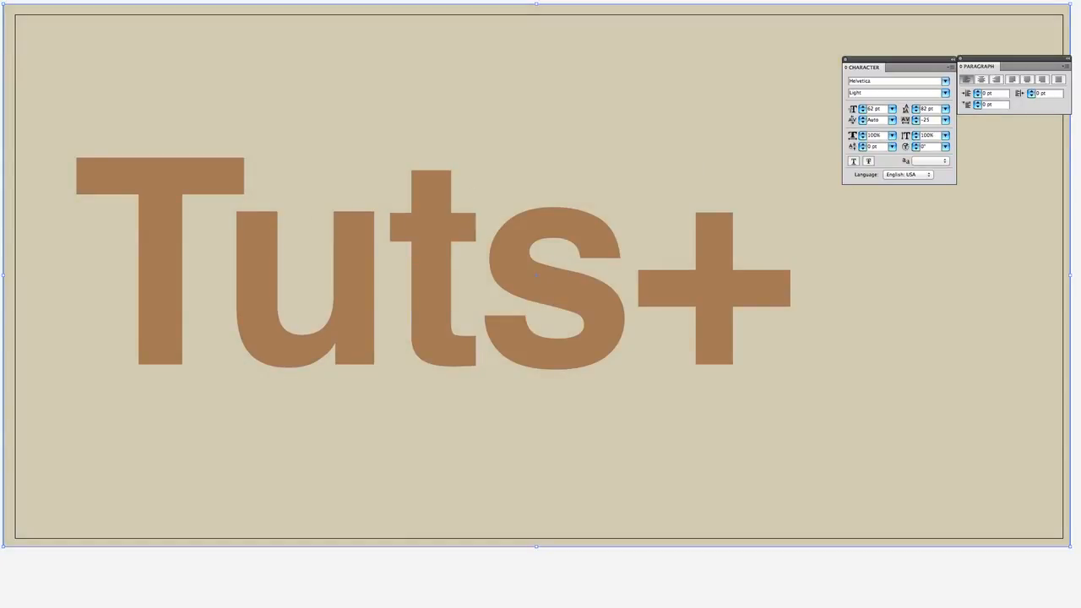
key("super+shift+a")
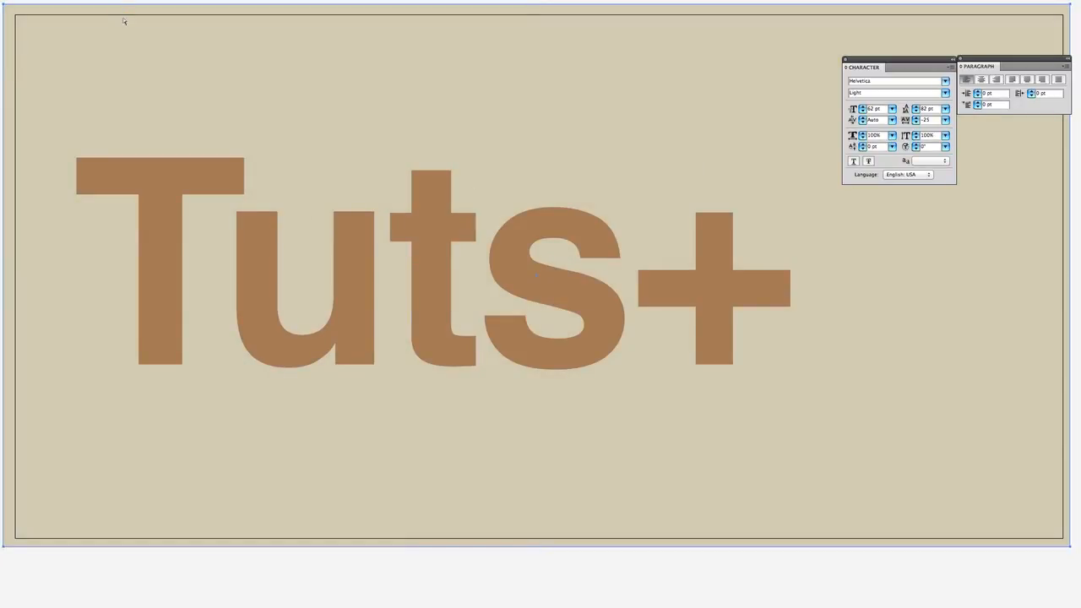
Select the outlined "Tuts+" lettering and give it a thin black stroke
left_click(427, 193)
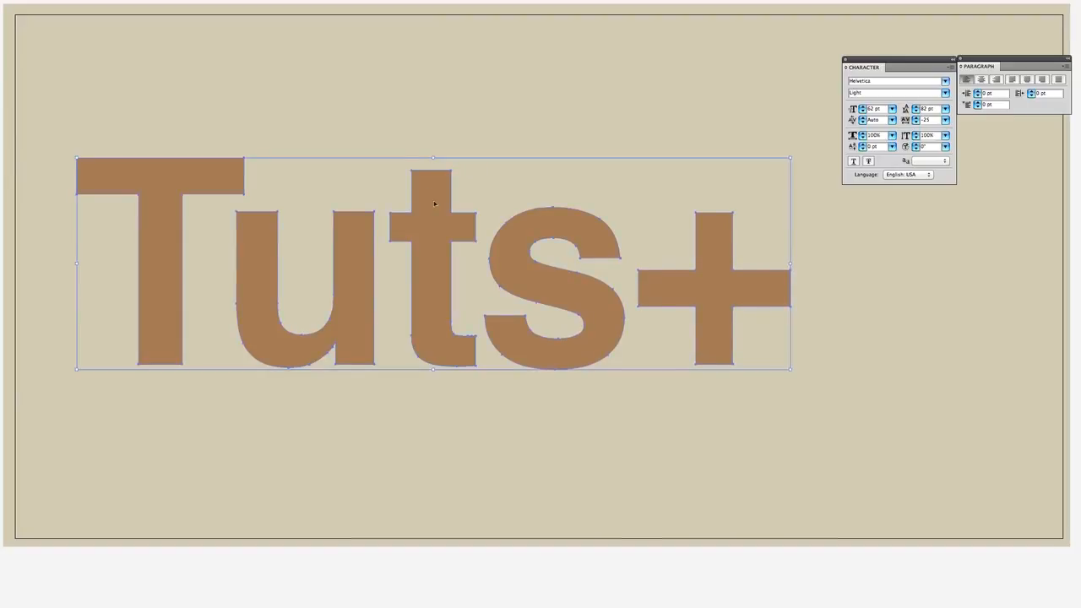
scroll(434, 205, "up", 4)
scroll(439, 220, "down", 8)
scroll(438, 221, "up", 3)
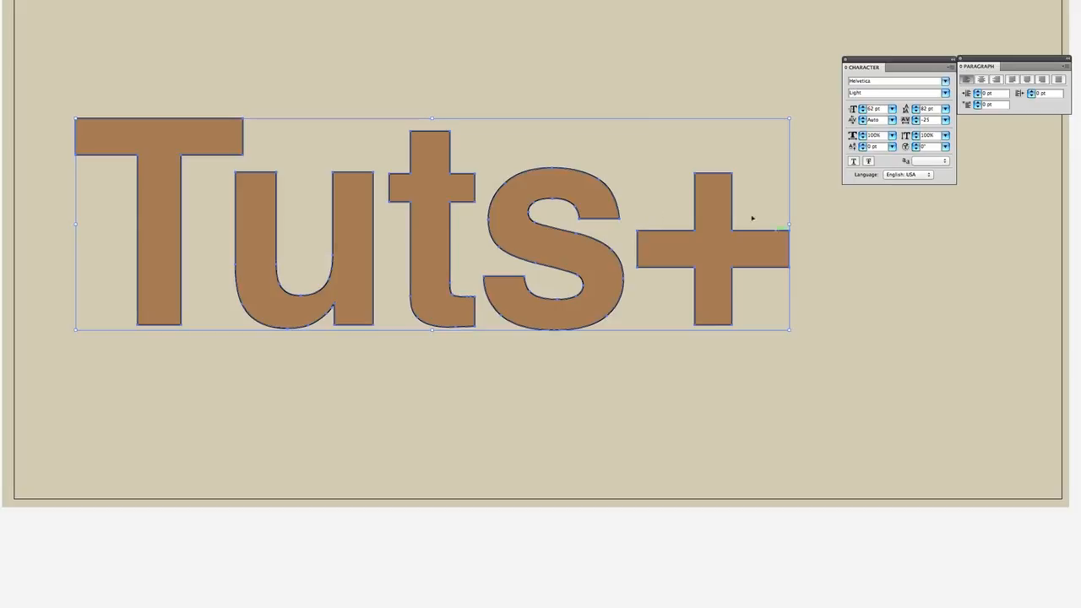
Try to raise the upper-left corner anchor of the letter "T" with the Direct Selection tool, and undo the change
key("a")
left_click(114, 94)
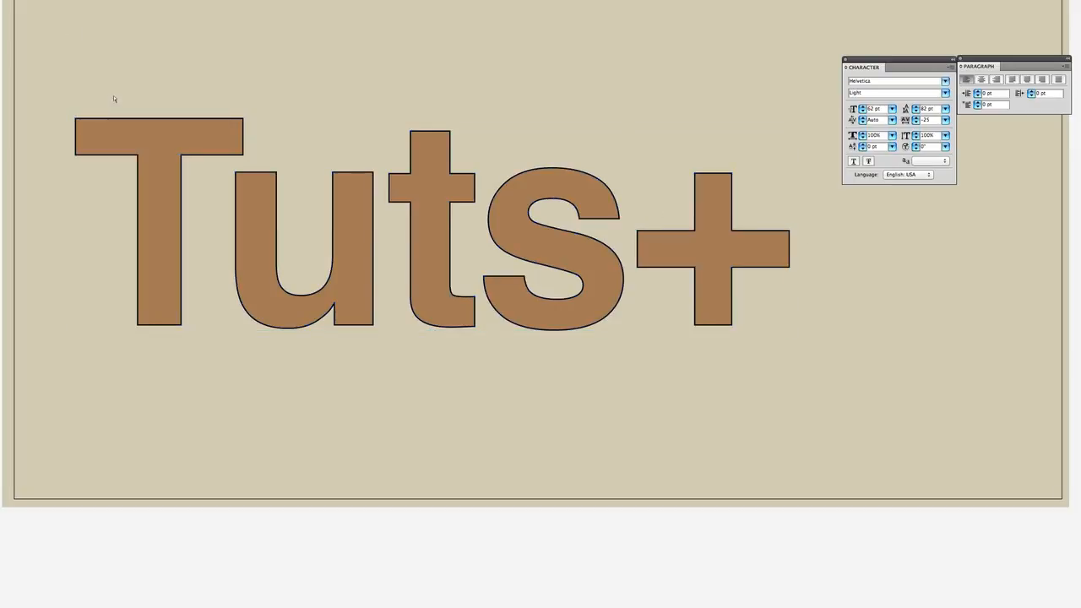
left_click_drag(75, 119, 75, 76)
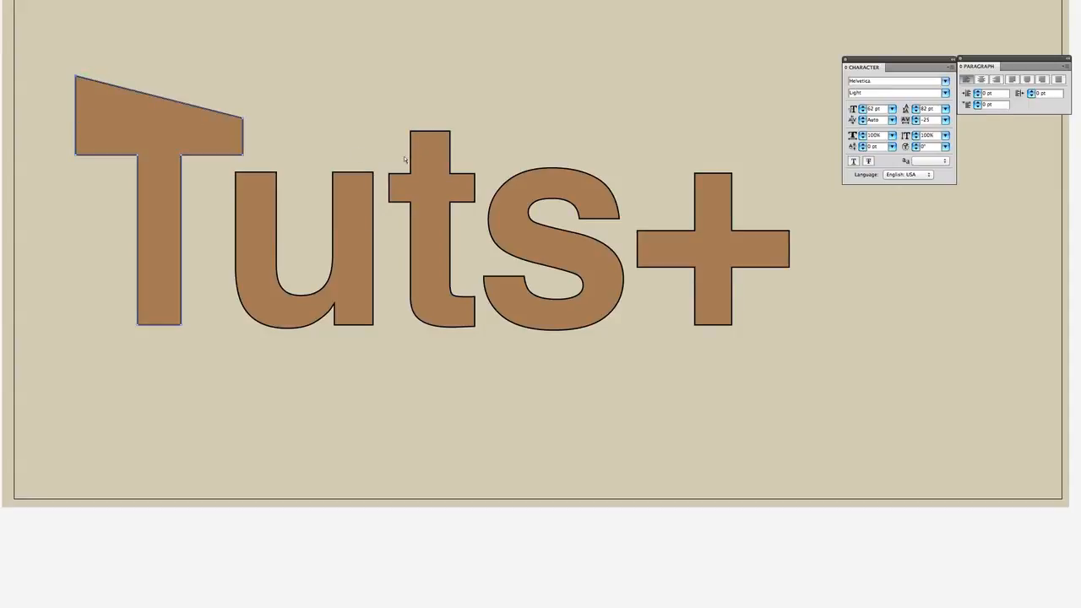
key("ctrl+z")
Shorten the plus sign's upper, right and lower arms by nudging each arm's end anchors inward by one large increment
left_click_drag(747, 160, 687, 186)
key("shift+Down")
left_click_drag(833, 214, 762, 294)
key("shift+Left")
left_click_drag(747, 376, 679, 310)
key("shift+Up")
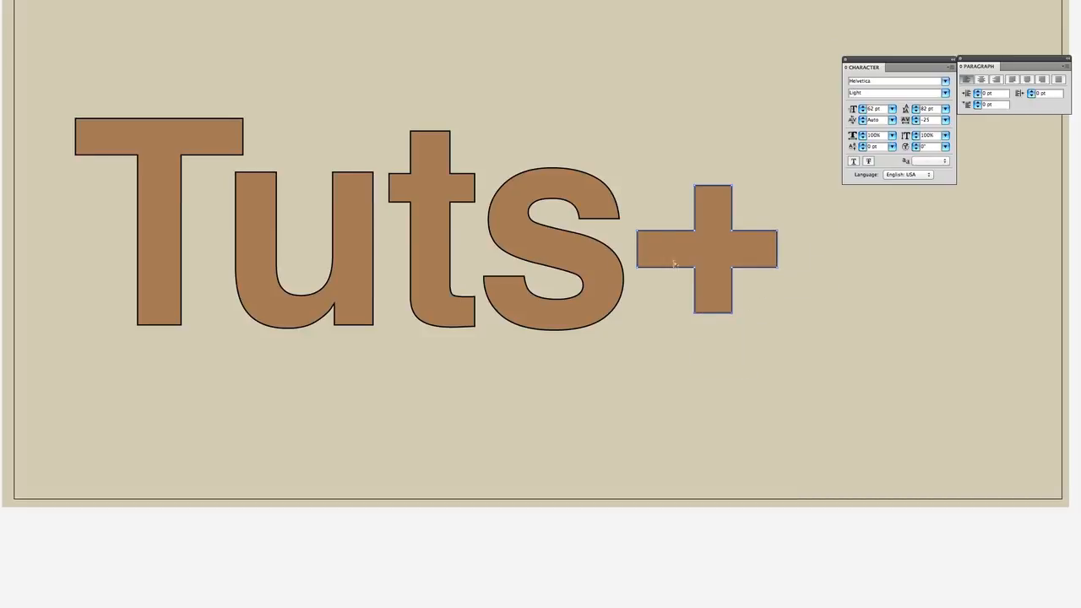
Shorten all four arms of the plus sign by nudging the end anchors inward, the left arm by two large increments, the others by one
left_click_drag(632, 213, 658, 287)
key("shift+Right")
key("shift+Right")
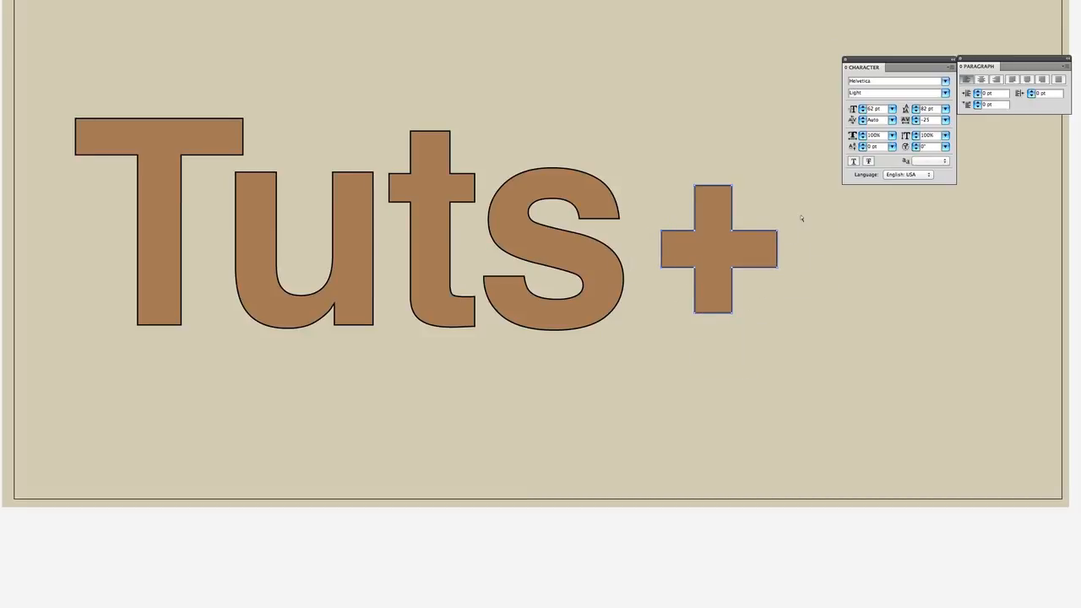
left_click_drag(804, 211, 760, 302)
key("shift+Left")
left_click_drag(763, 174, 667, 211)
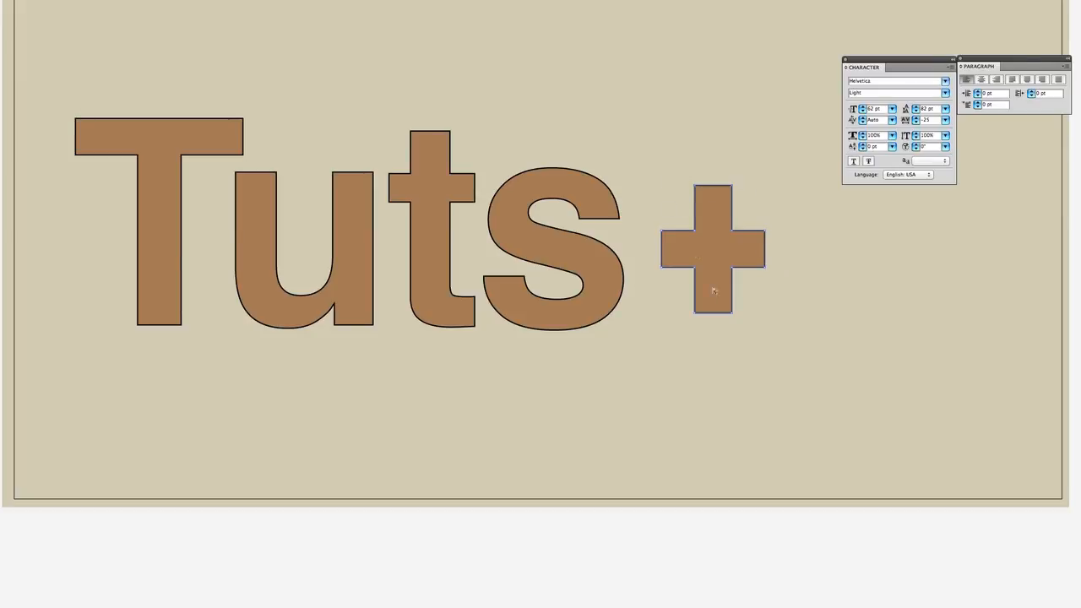
key("shift+Down")
left_click_drag(764, 348, 653, 273)
key("shift+Up")
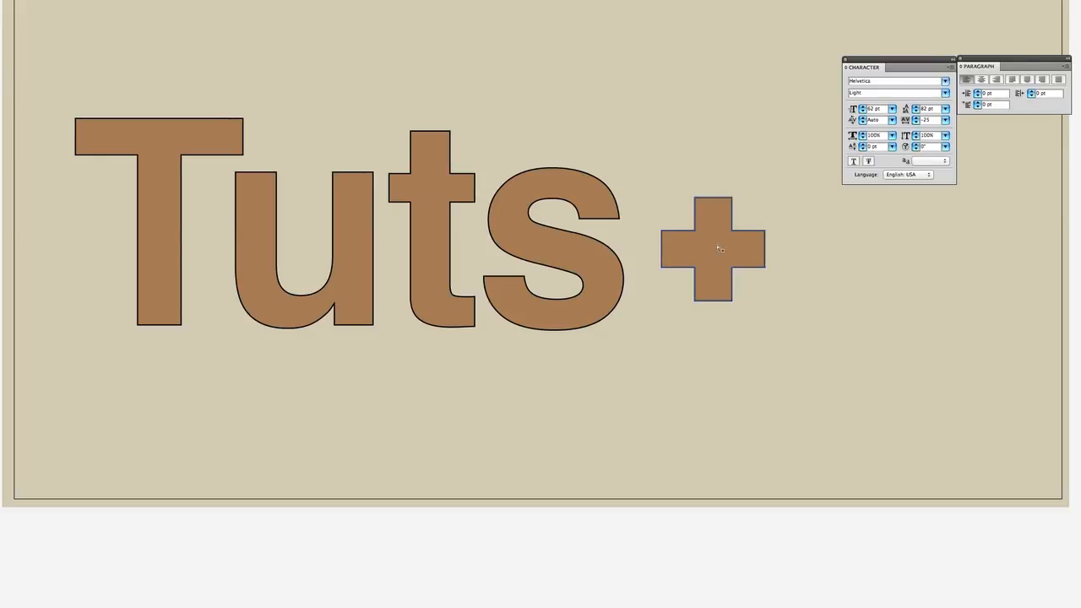
Move the whole plus sign two large increments left and about one up, closer to the "s", and deselect it
key("shift+Left")
key("shift+Left")
key("shift+Up")
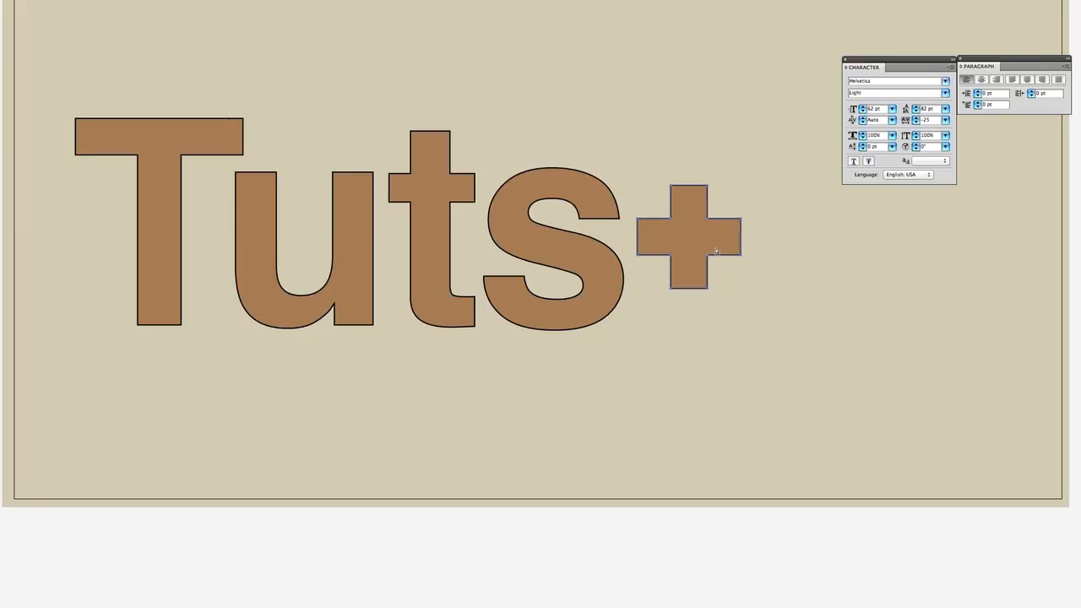
key("shift+Up")
key("shift+Down")
key("v")
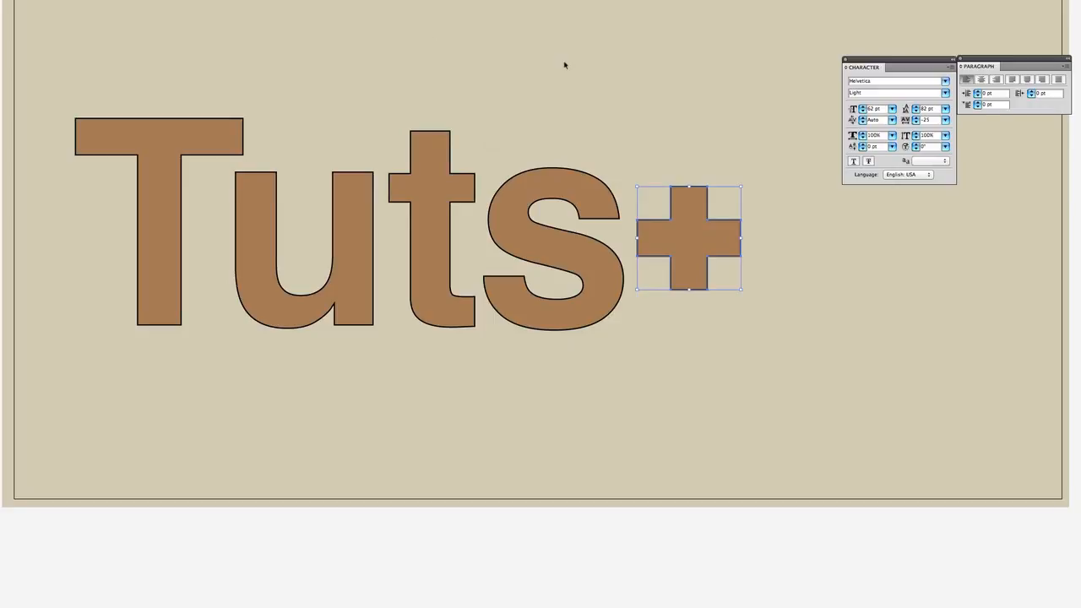
left_click(565, 65)
Ungroup the outlined "Tuts+" lettering and deselect it
left_click(277, 295)
right_click(276, 294)
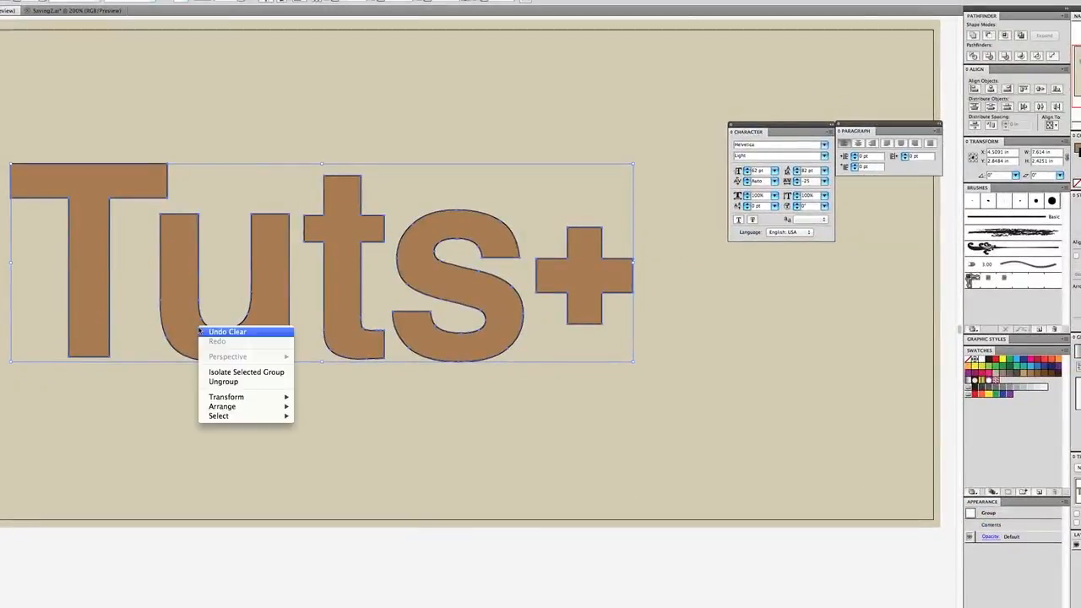
left_click(233, 381)
left_click(259, 408)
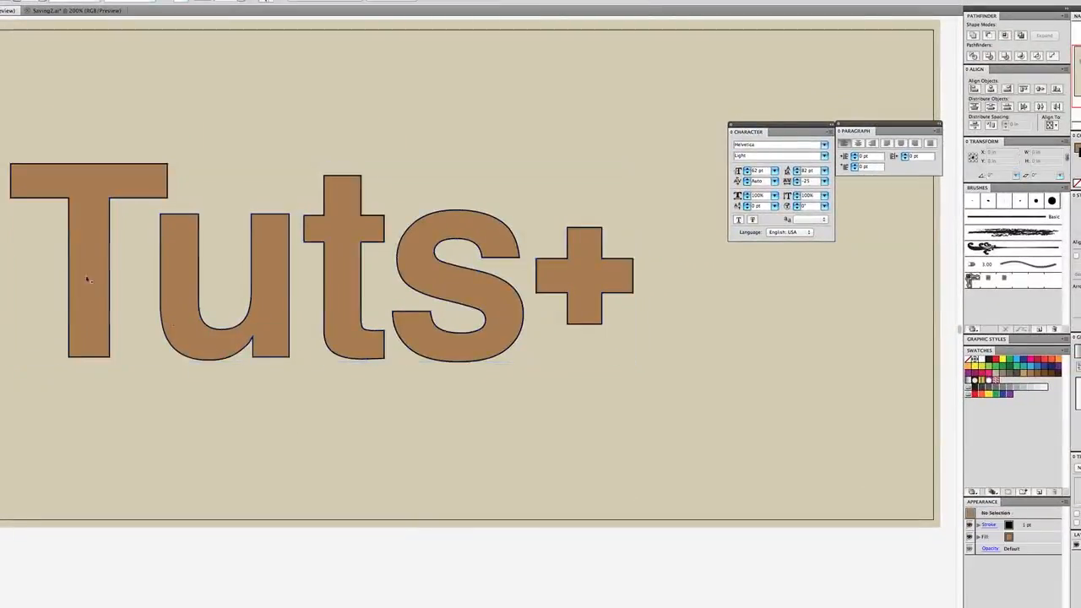
Duplicate all the "Tuts+" letters below the original, overlay a second copy offset slightly up and left, and deselect
left_click_drag(24, 133, 645, 393)
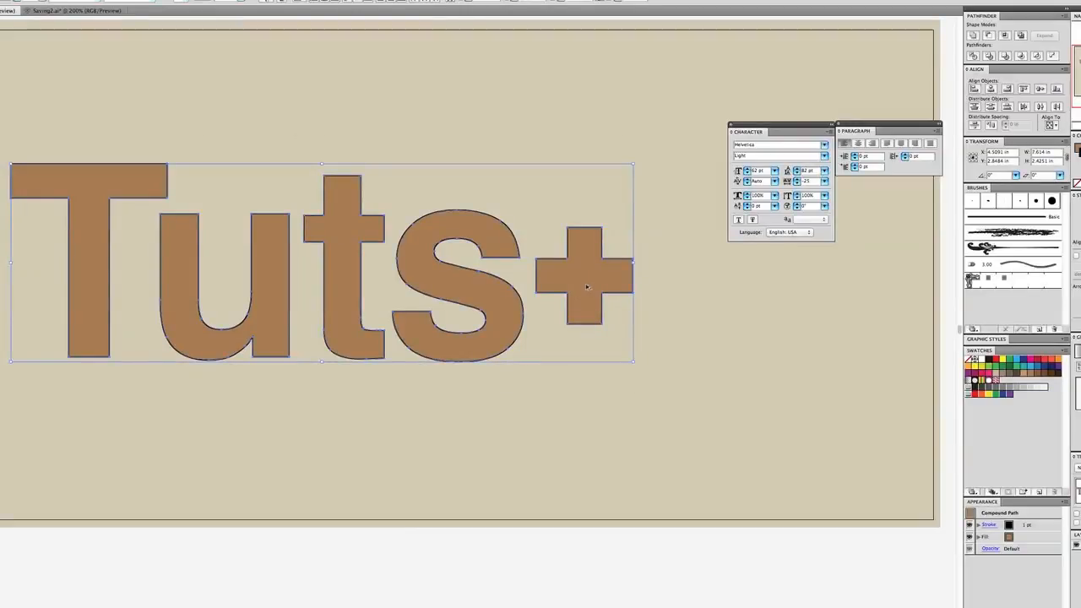
left_click_drag(587, 287, 734, 492)
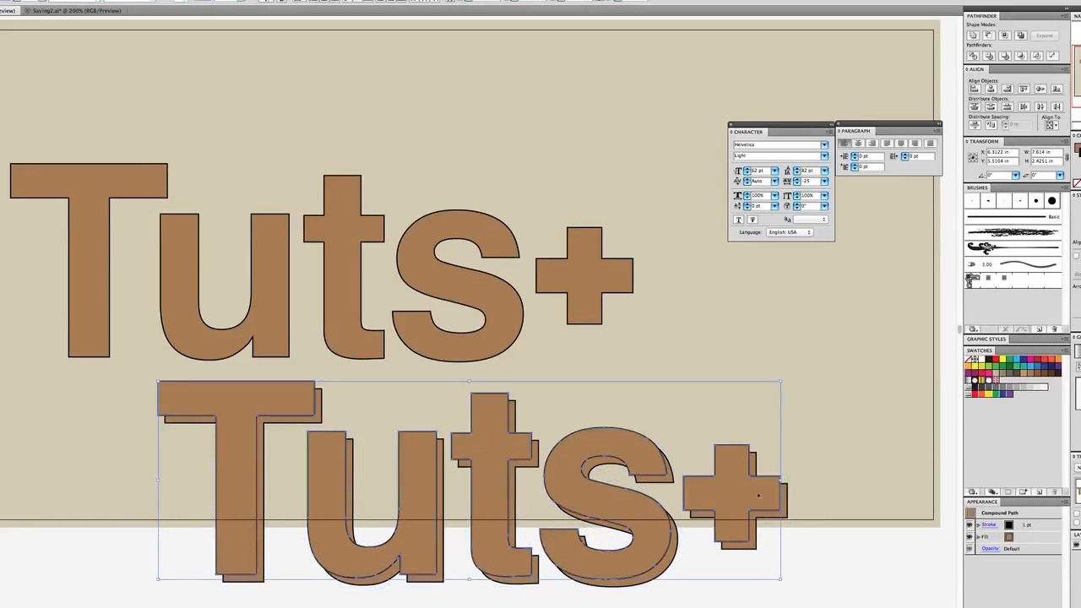
left_click(804, 501)
Subtract the front copy from the back copy of each duplicated character, from the plus sign through to the "T", leaving only shadow slivers
left_click_drag(803, 606, 723, 441)
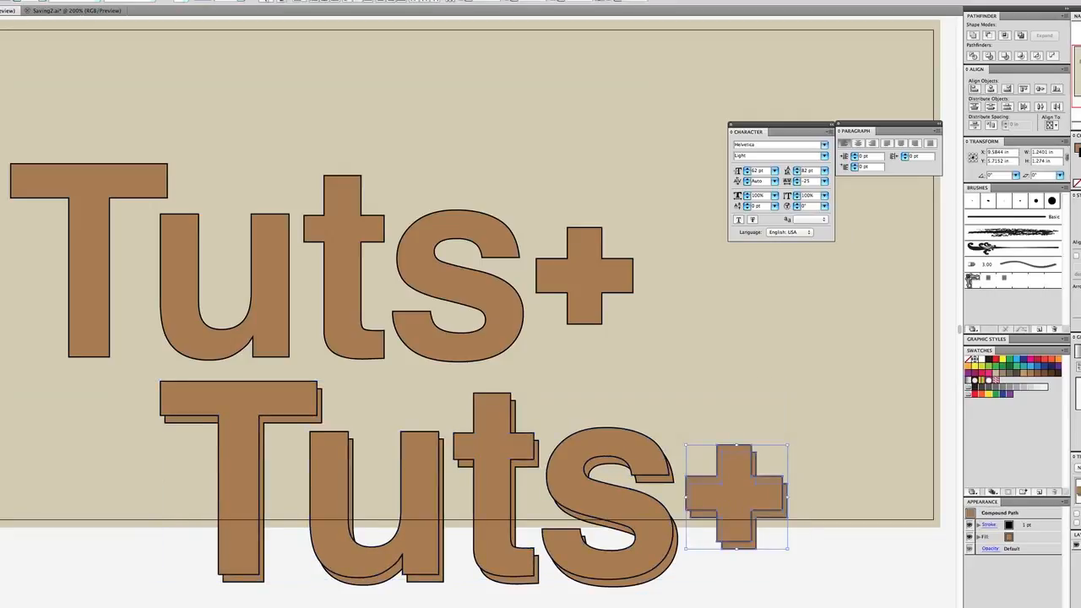
left_click(988, 34)
left_click_drag(660, 395, 611, 475)
left_click(988, 35)
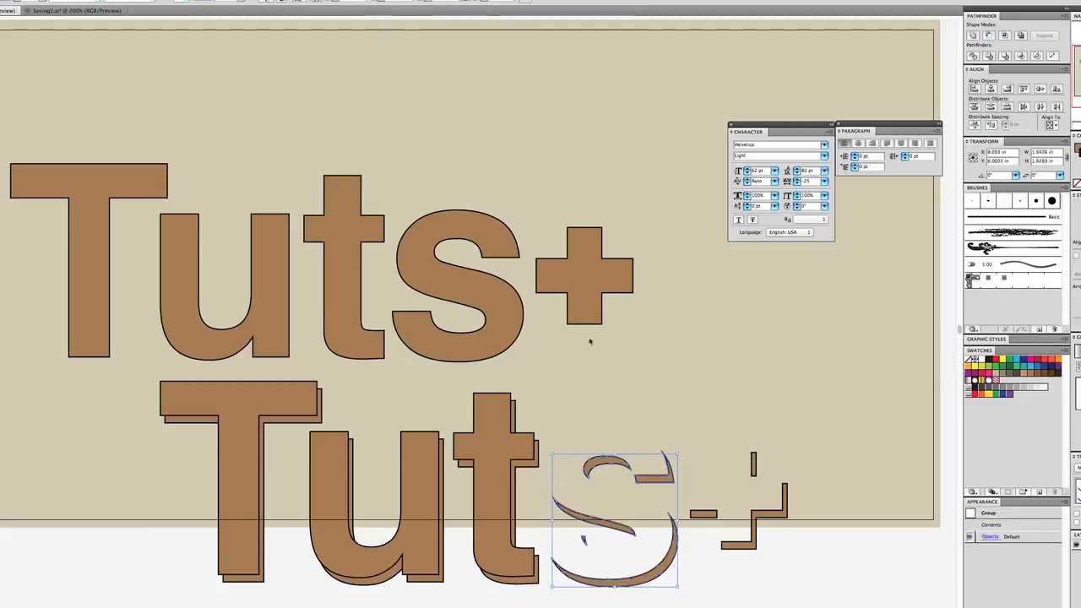
left_click_drag(532, 383, 469, 447)
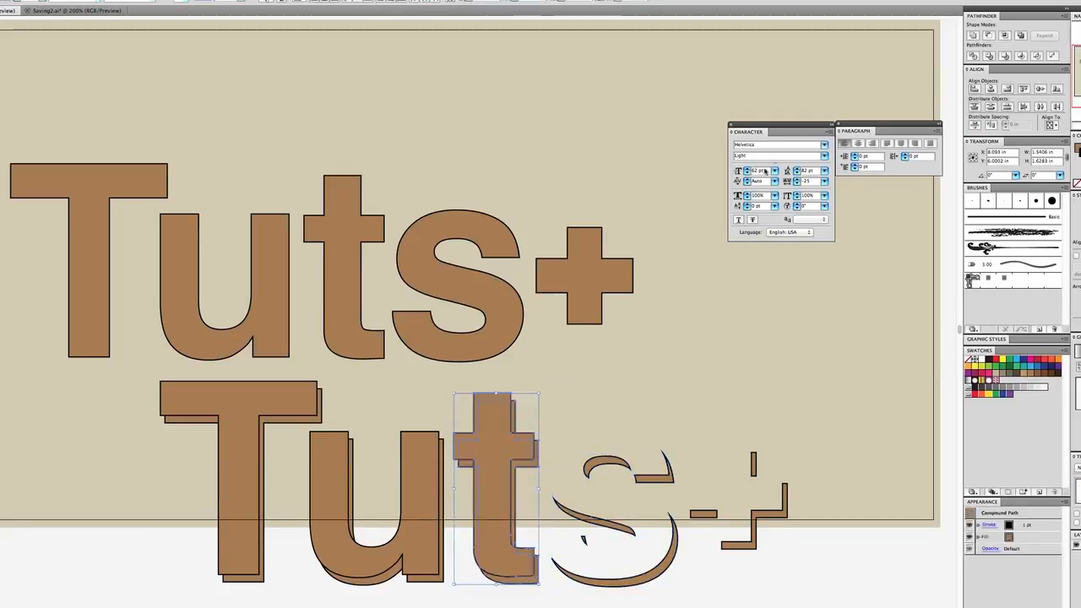
left_click(988, 34)
left_click_drag(409, 398, 473, 460)
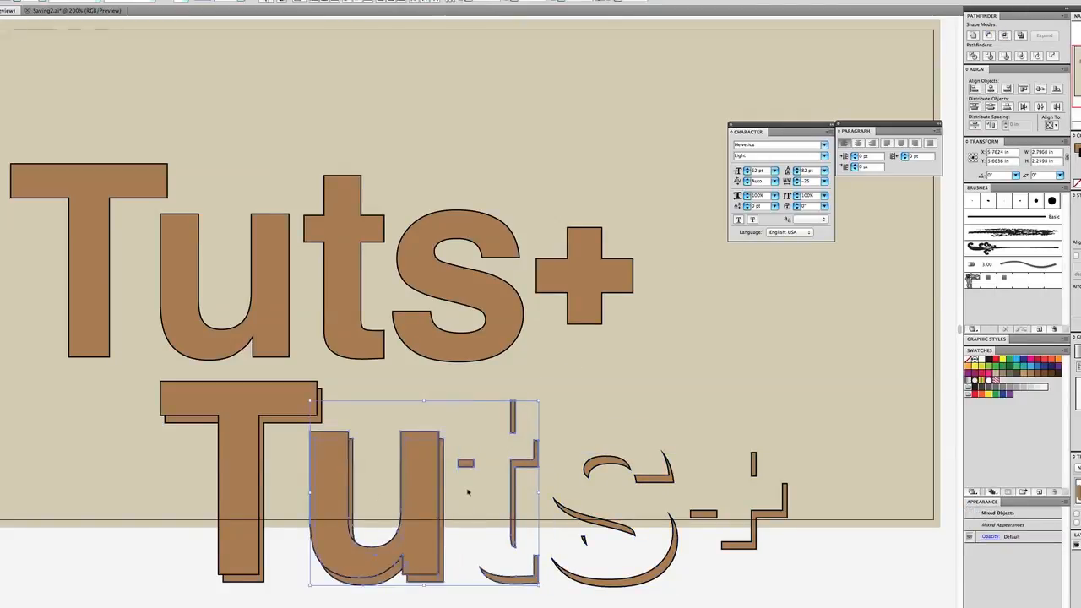
left_click_drag(434, 410, 400, 496)
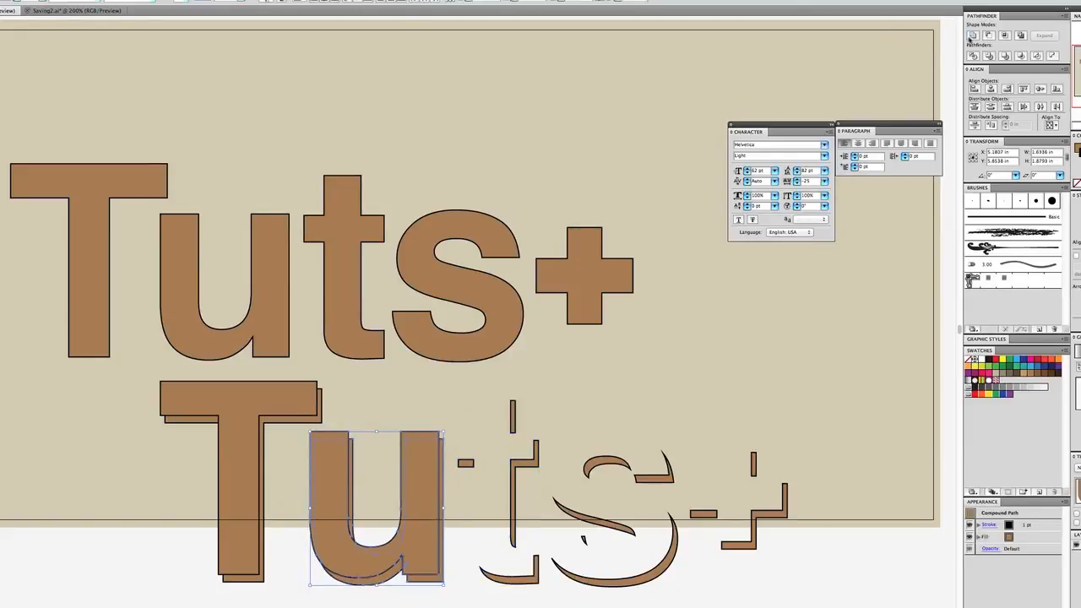
left_click(988, 36)
left_click_drag(246, 412, 165, 458)
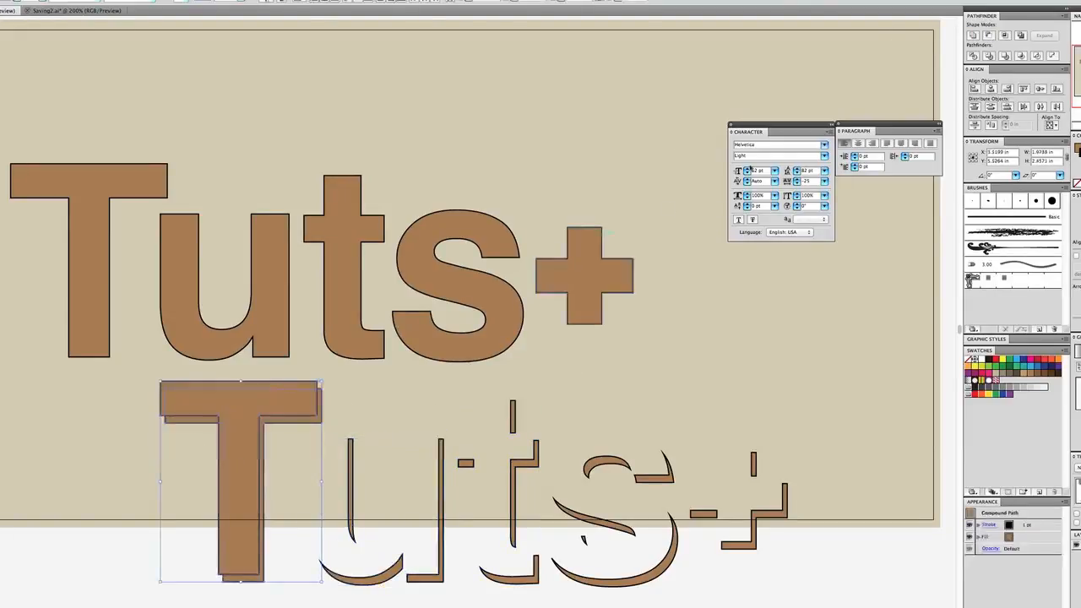
left_click(987, 36)
Fill all the shadow slivers with dark brown and move them into place beside the original "Tuts+" letters as a drop shadow
left_click_drag(89, 406, 831, 587)
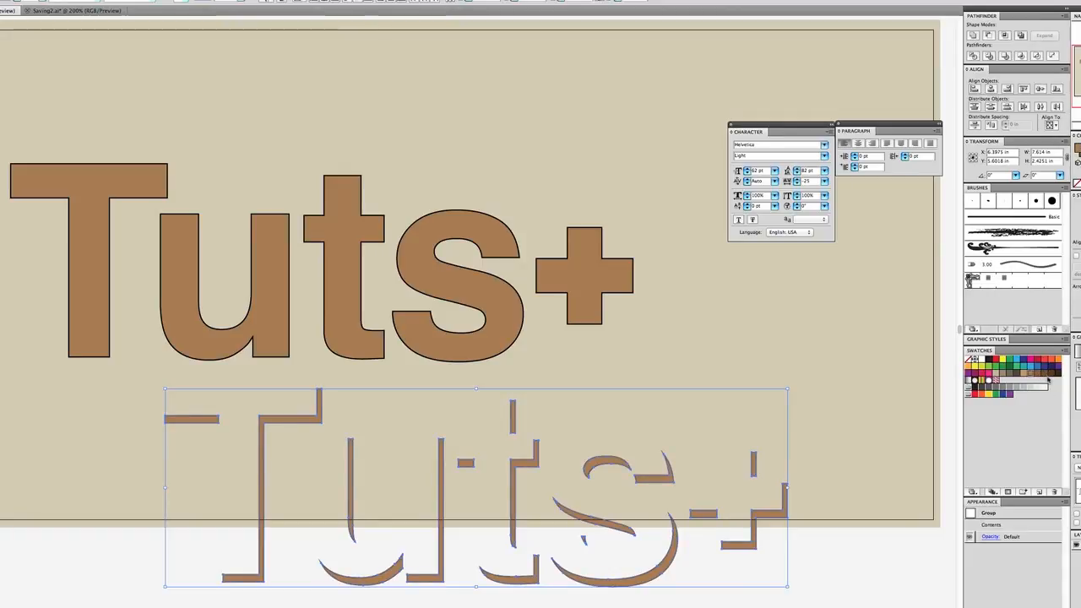
left_click(1042, 374)
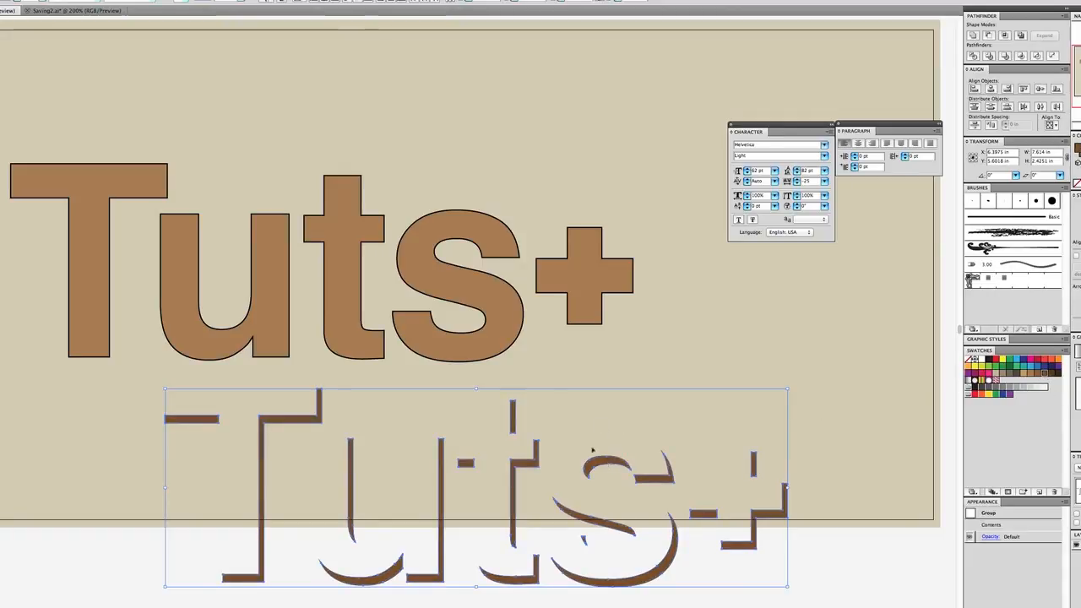
left_click_drag(613, 463, 467, 255)
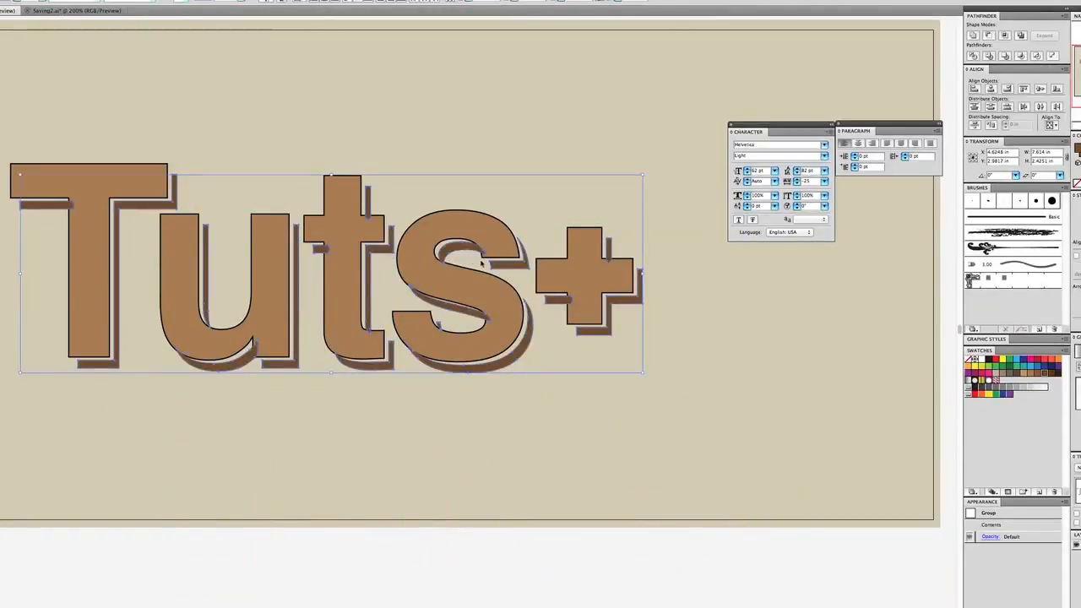
Select the dark brown shadow pieces, shift them slightly left toward the letters, and deselect them
left_click(482, 263)
left_click(476, 309)
left_click(475, 295)
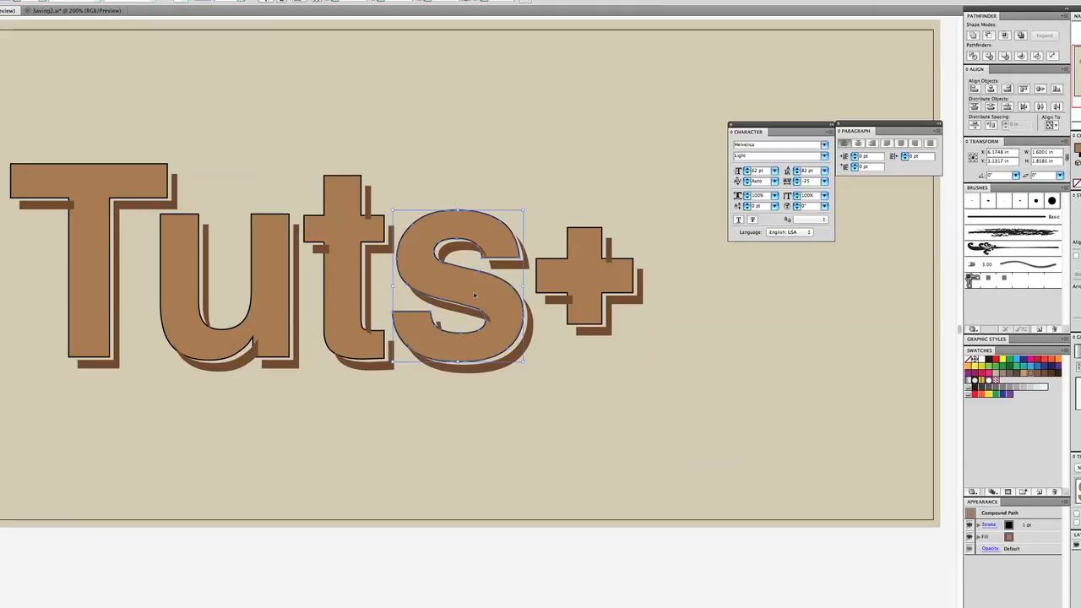
left_click(613, 310)
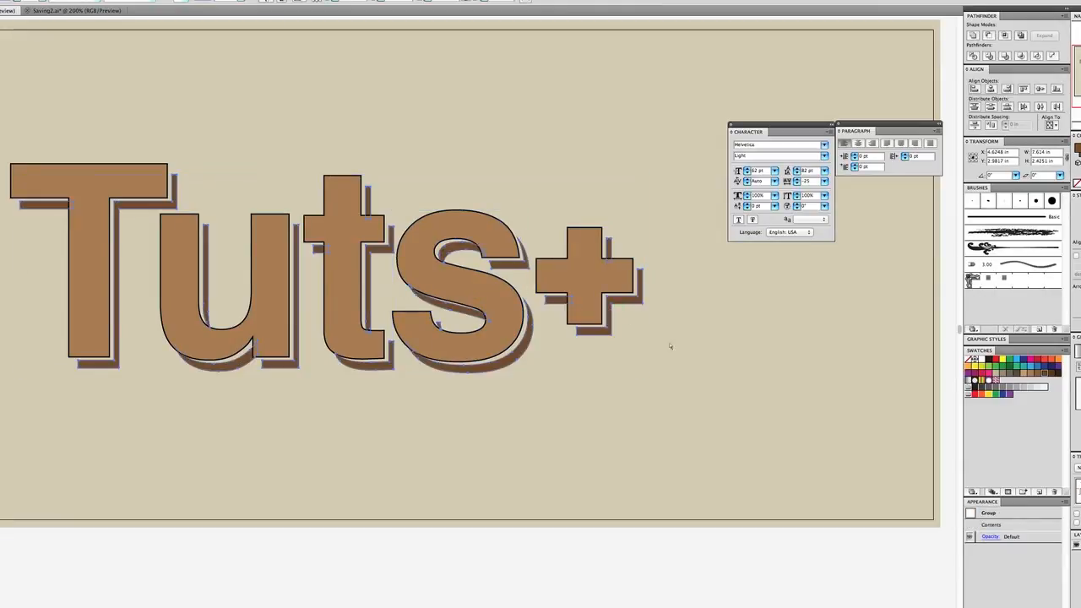
left_click(625, 379)
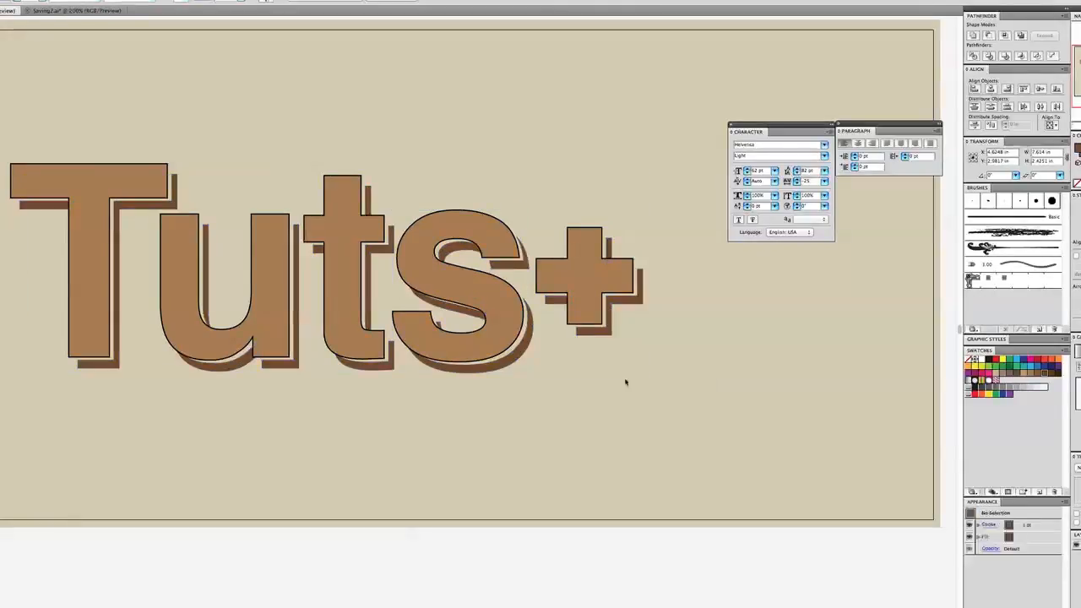
left_click(496, 370)
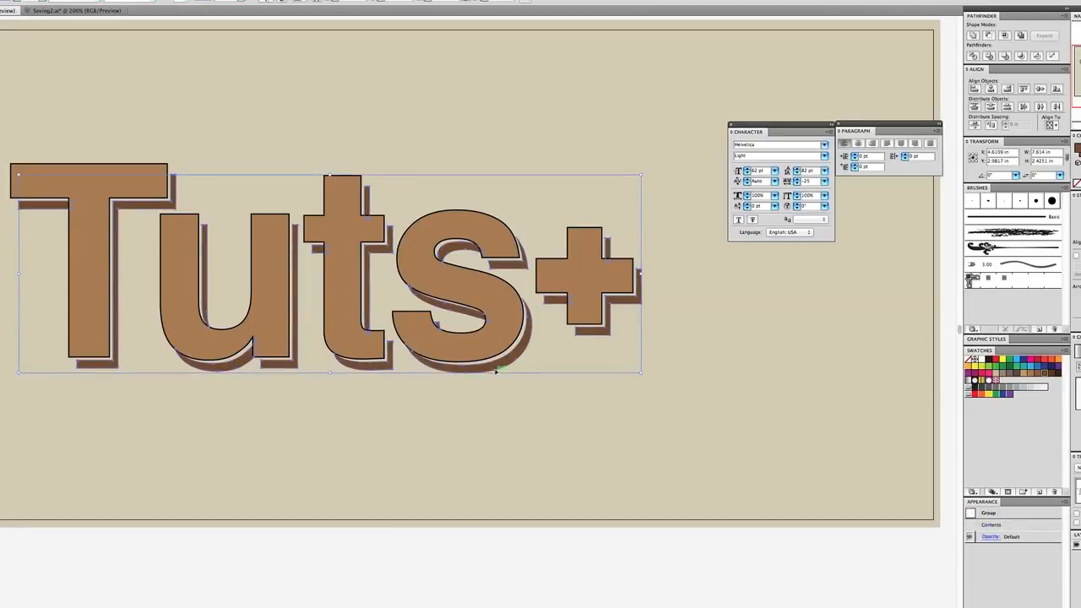
left_click(554, 399)
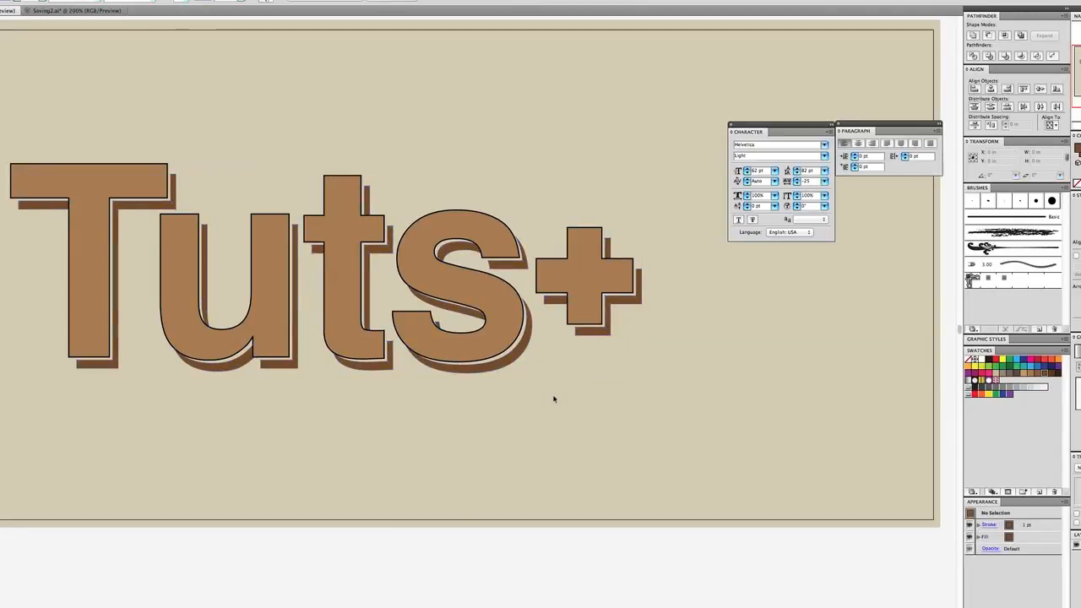
Remove the black stroke from the plus sign and the other light brown "Tuts+" letters
left_click(609, 245)
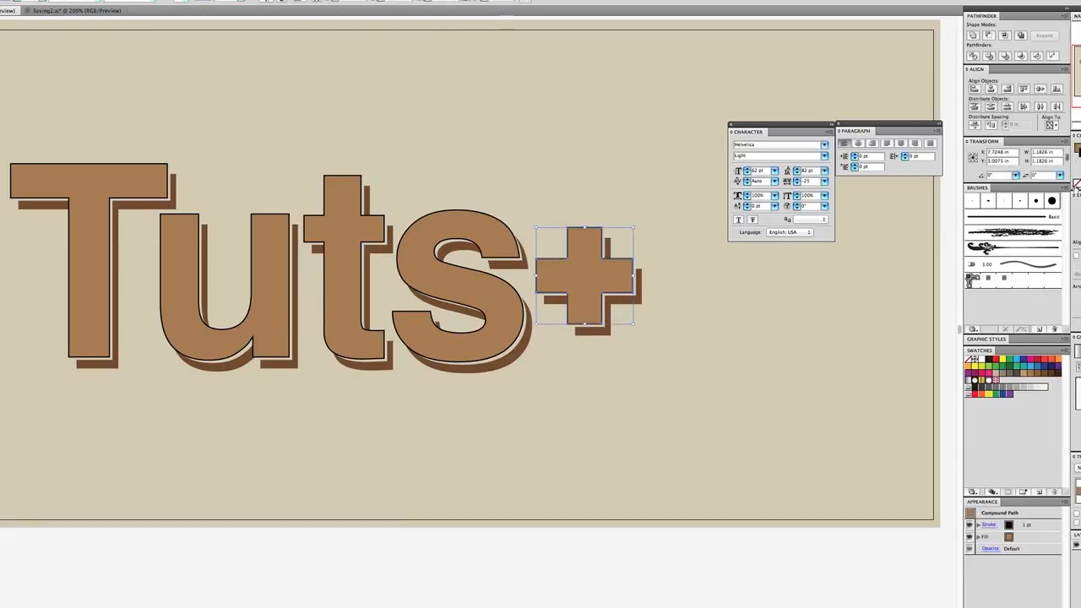
left_click(971, 359)
left_click(760, 362)
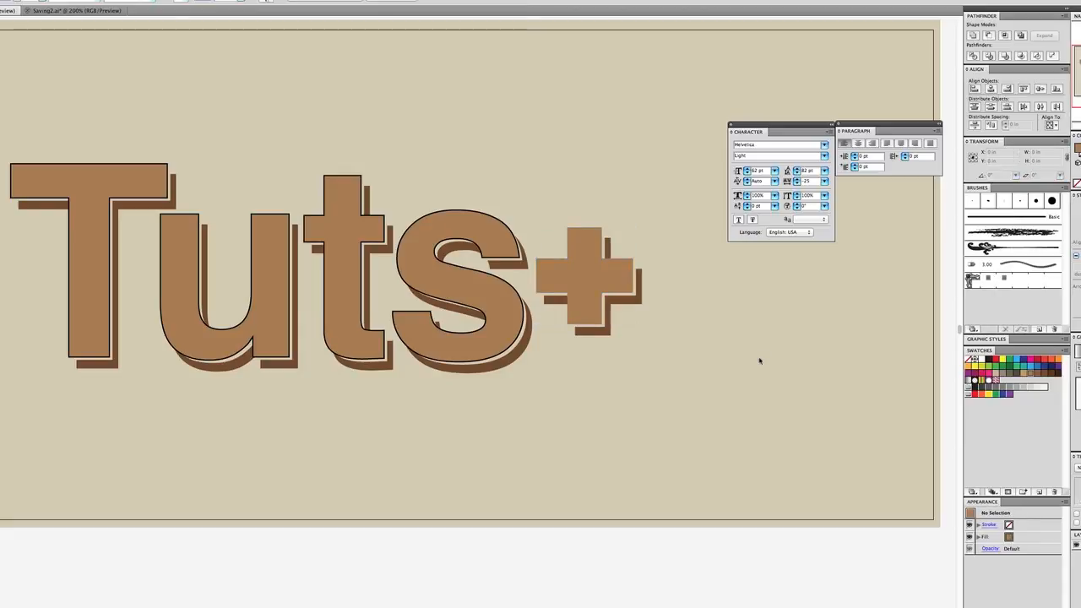
left_click(486, 236)
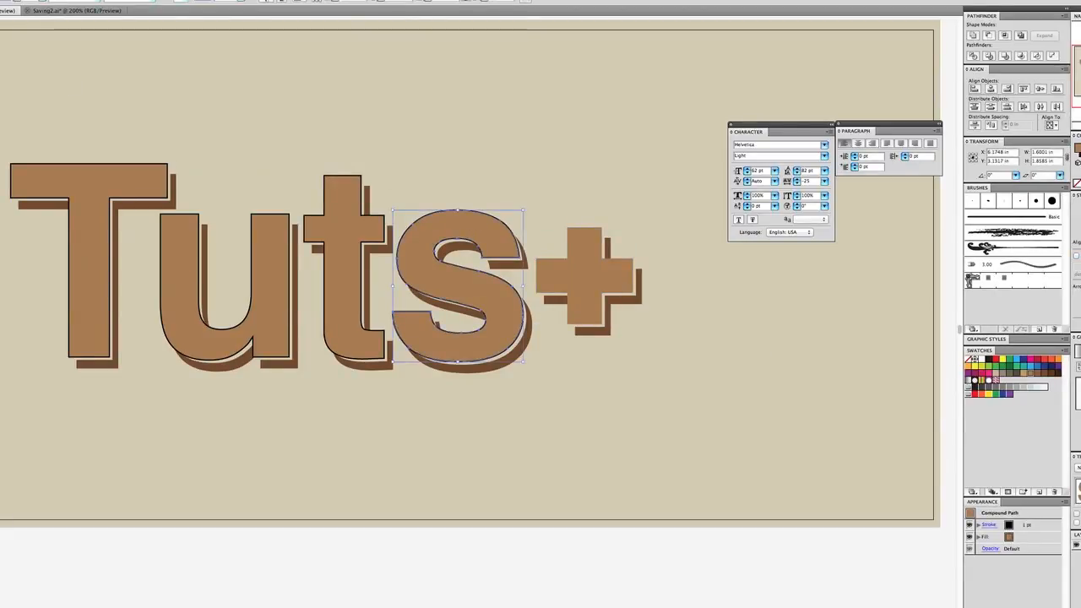
left_click_drag(2, 114, 614, 249)
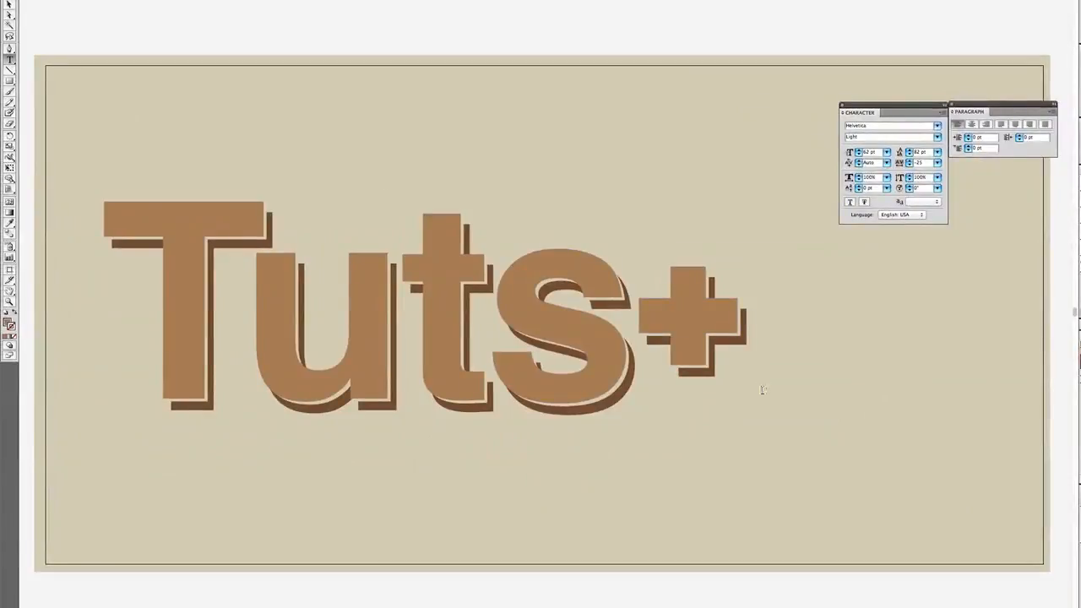
Add the sample point text "asdasdasd" below the "Tuts+" lettering, and delete it
key("v")
left_click(10, 60)
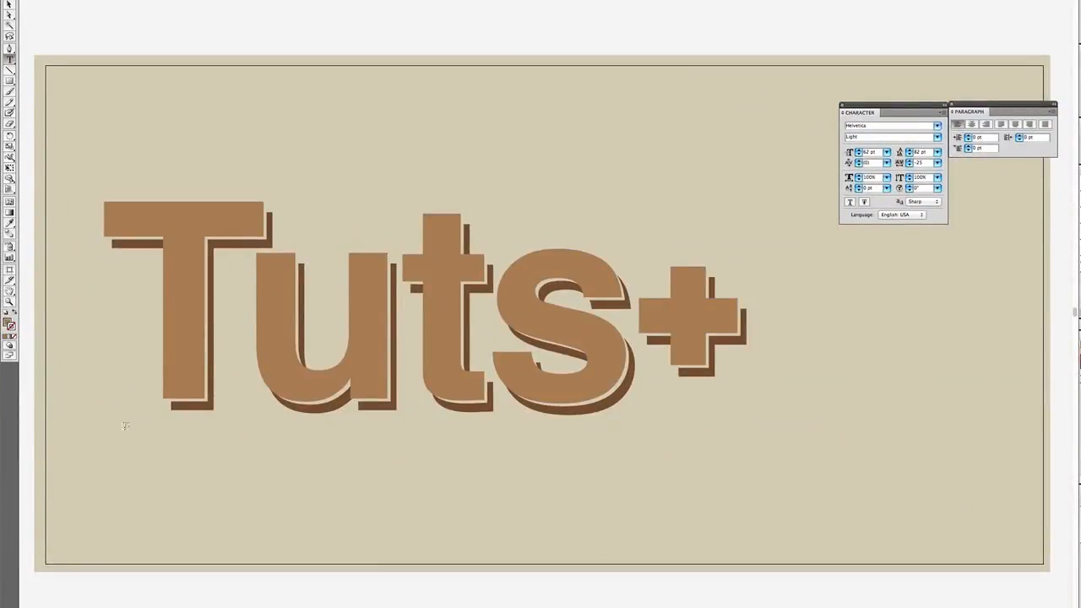
left_click(165, 511)
type("asdasdasd")
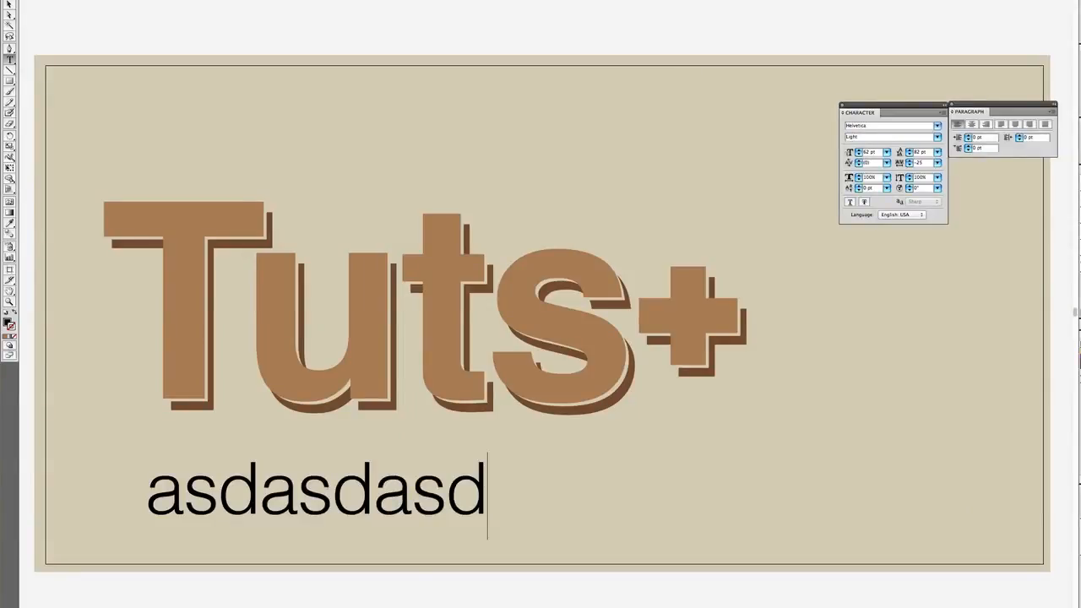
left_click(10, 4)
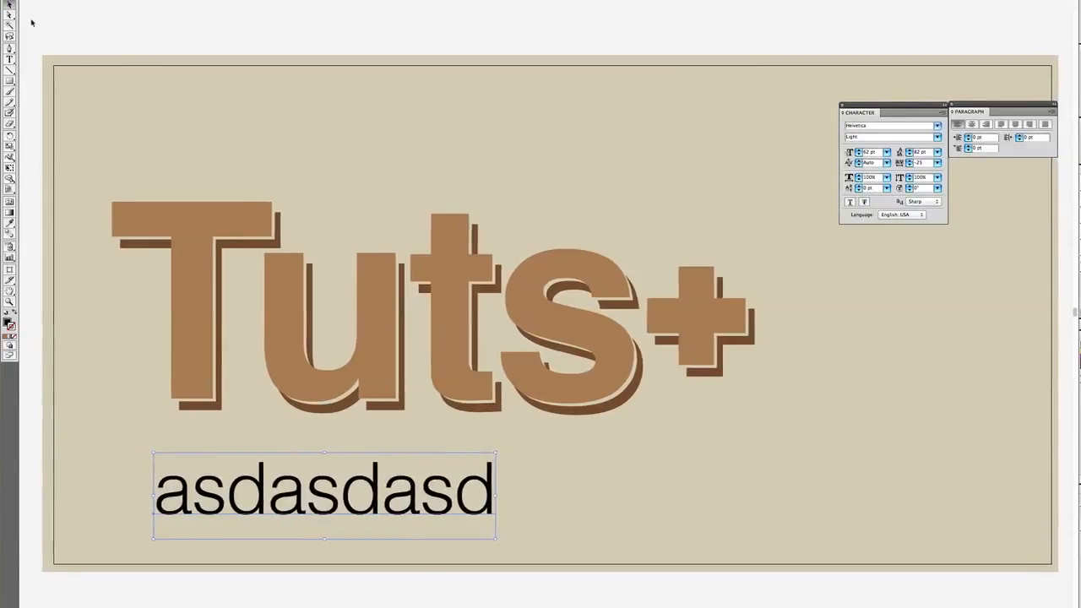
key("Delete")
Create a wide area-type box below the "Tuts+" lettering and paste the placeholder text beginning "Sed nec diam eu" into it
left_click(9, 59)
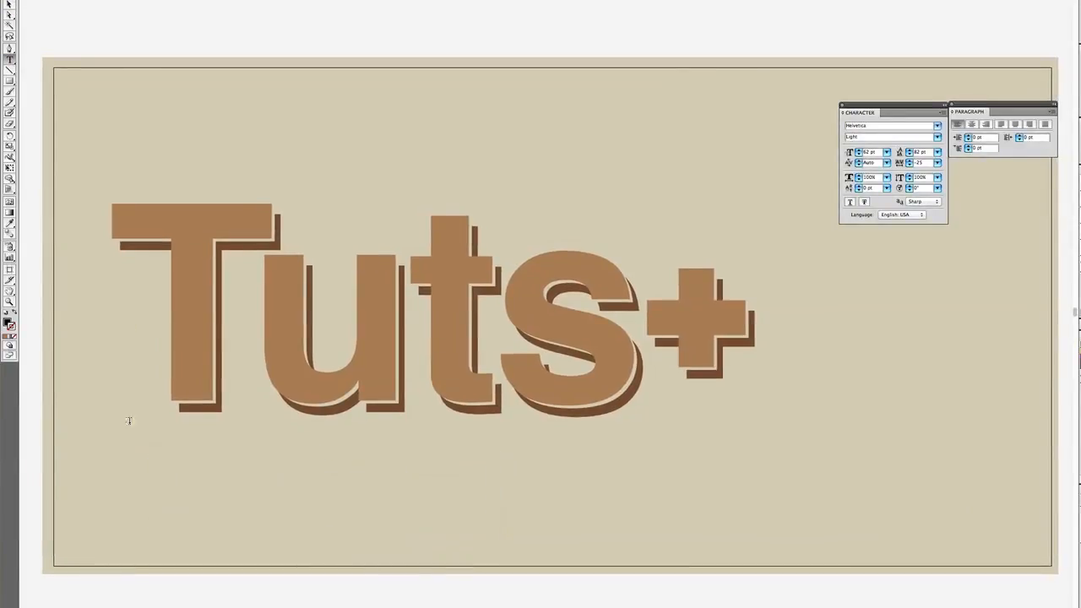
left_click_drag(133, 453, 762, 531)
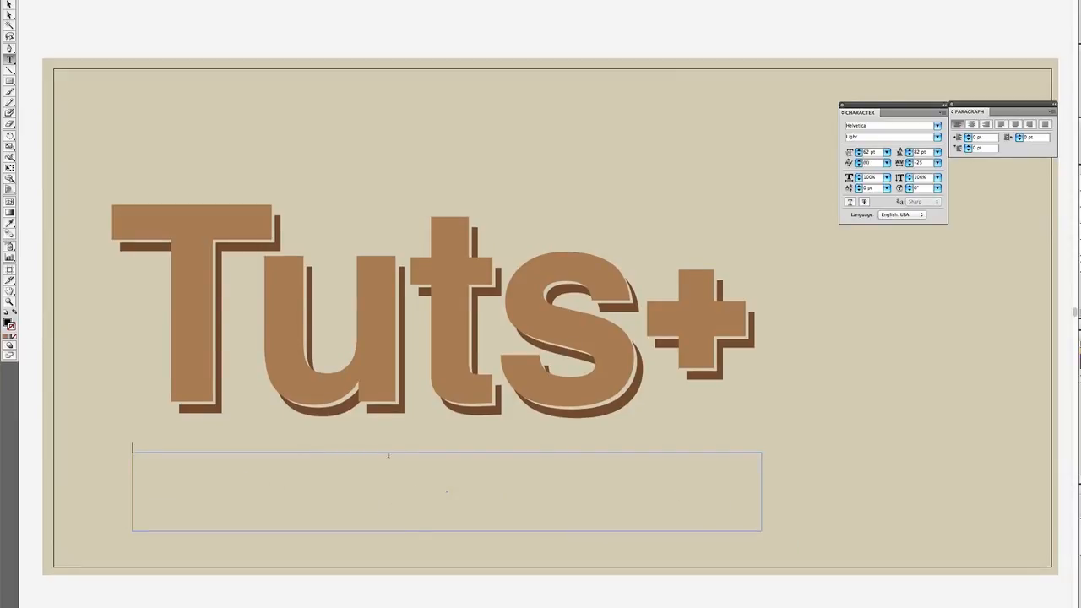
key("ctrl+v")
Set all the placeholder text in the box to a 17 pt font size with automatic leading
key("ctrl+a")
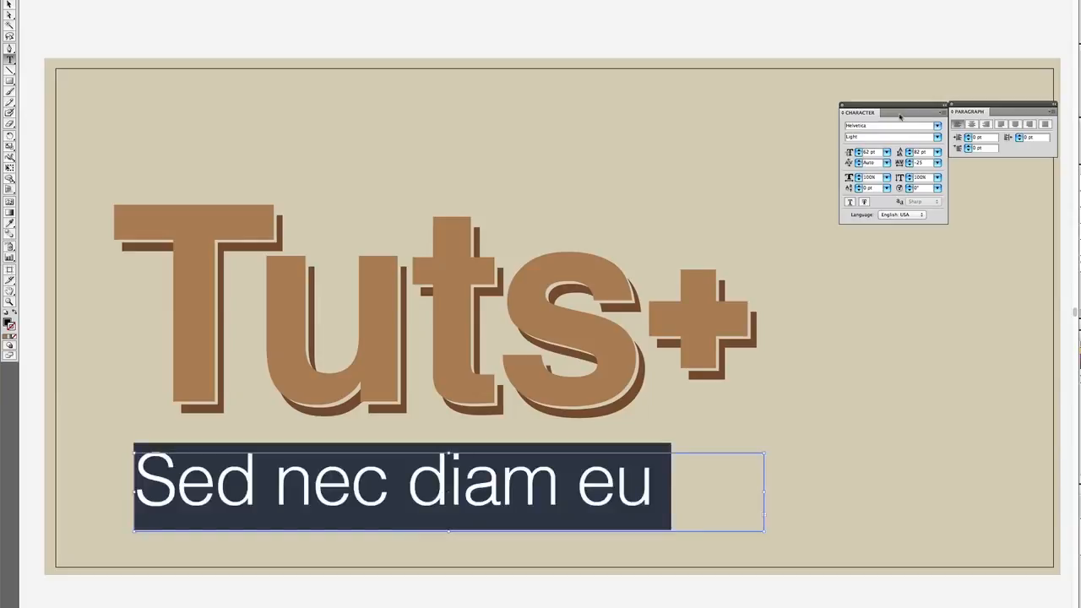
left_click(886, 151)
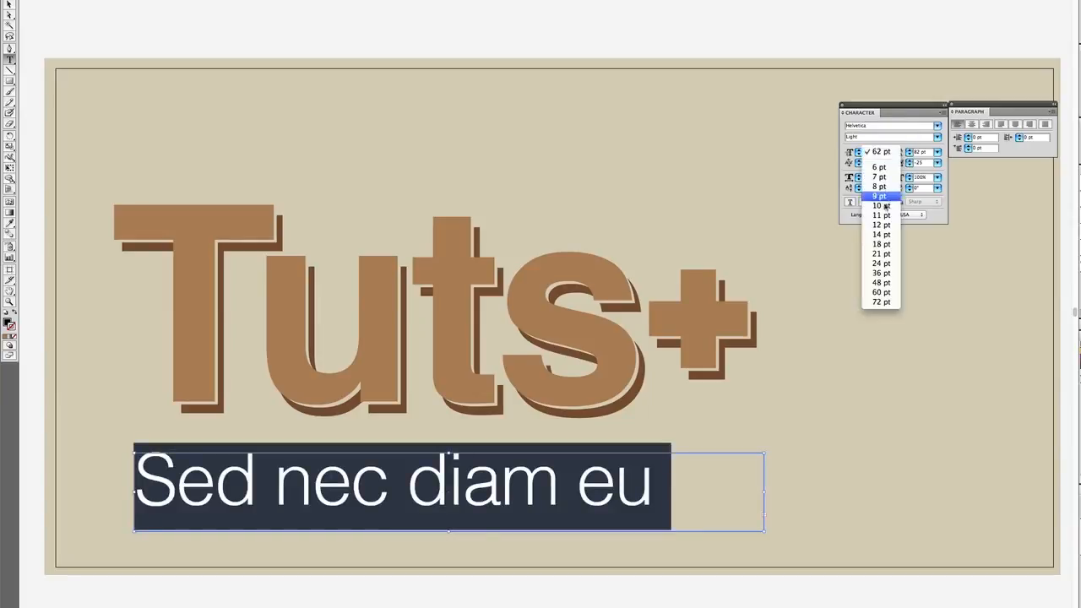
left_click(882, 218)
left_click(871, 152)
key("Up")
key("Up")
key("Up")
key("Up")
key("Up")
key("Up")
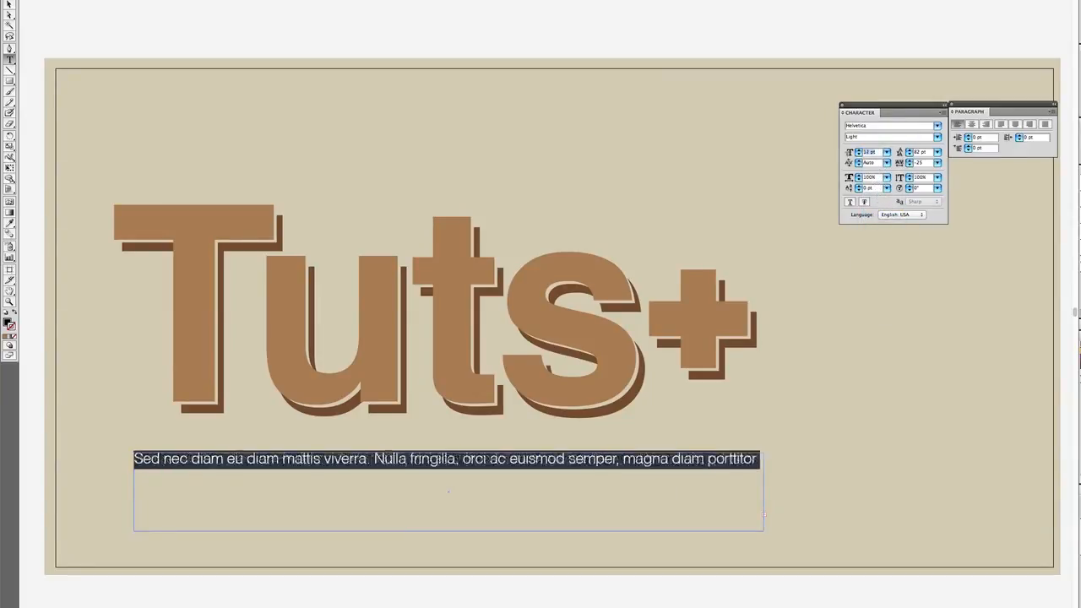
left_click(937, 152)
left_click(933, 168)
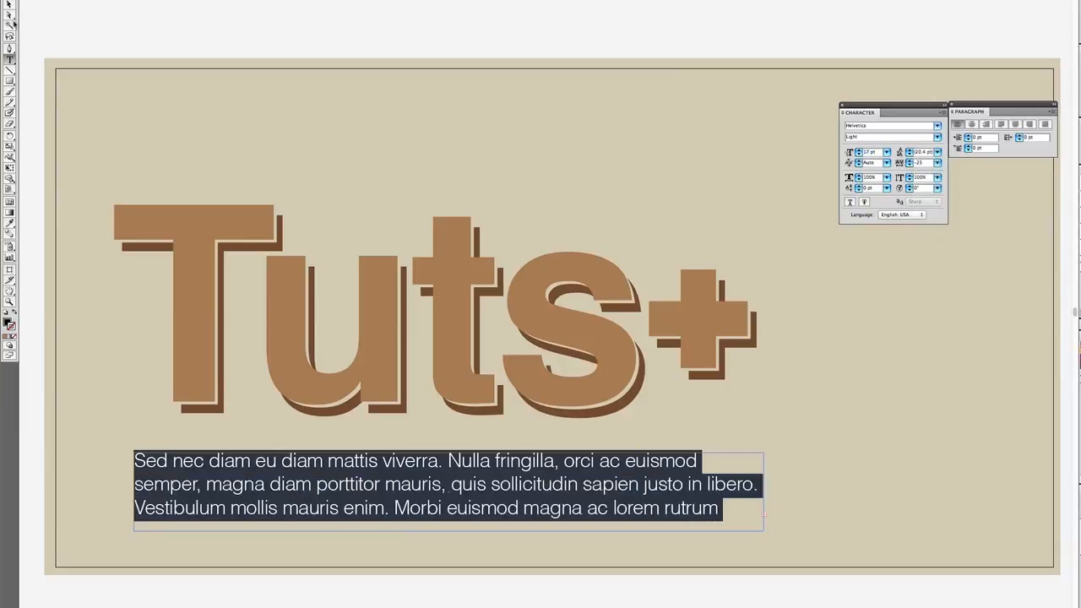
Widen the paragraph's text box past the plus sign, move it close beneath the "Tuts+" lettering, and color the text dark brown
left_click(10, 5)
left_click_drag(765, 532, 834, 516)
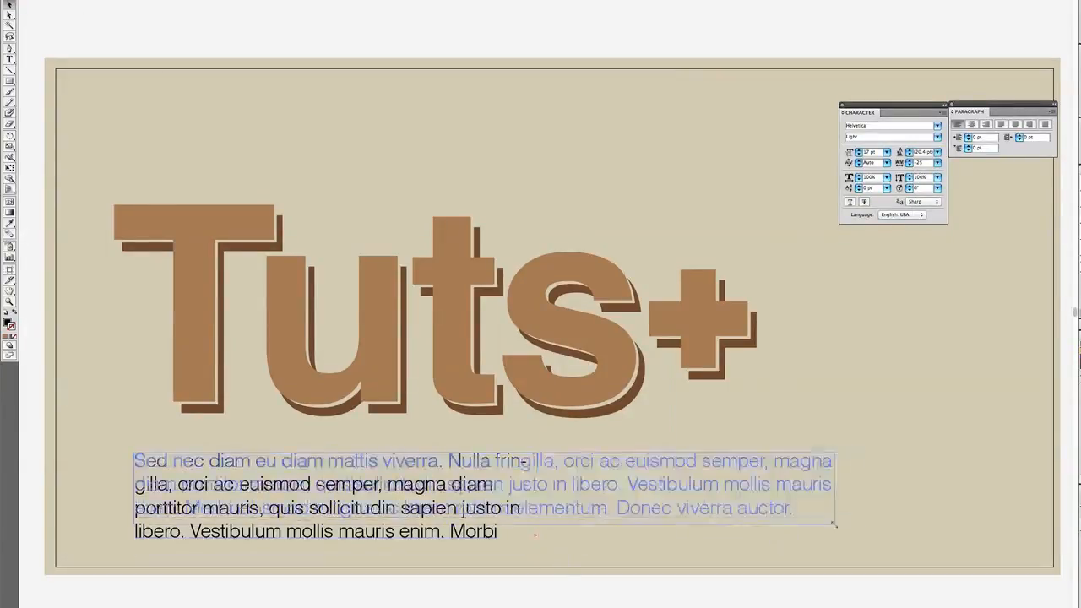
left_click_drag(657, 488, 627, 471)
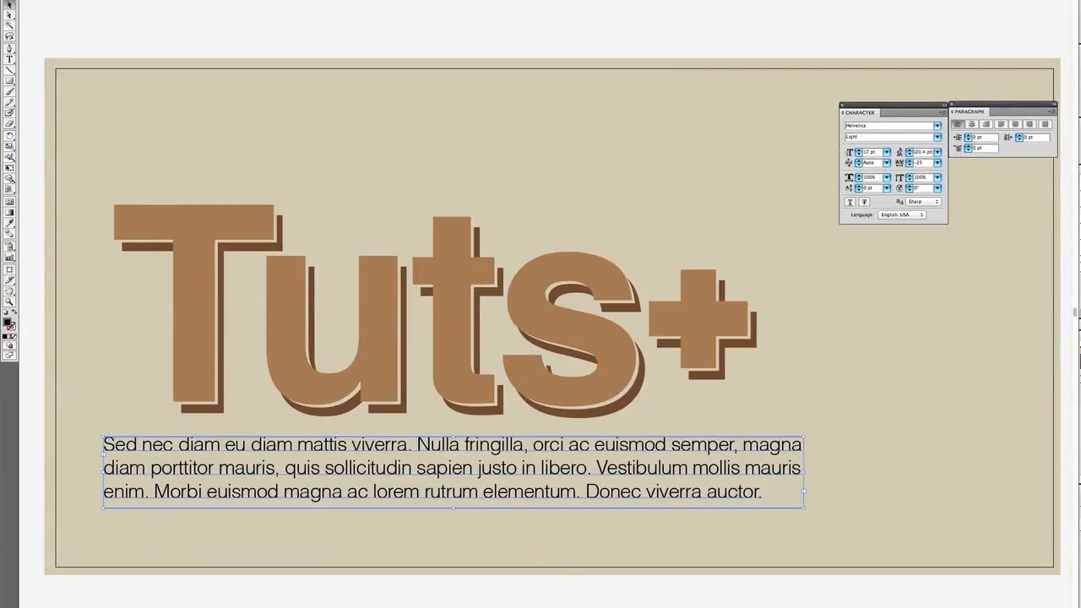
left_click(806, 378)
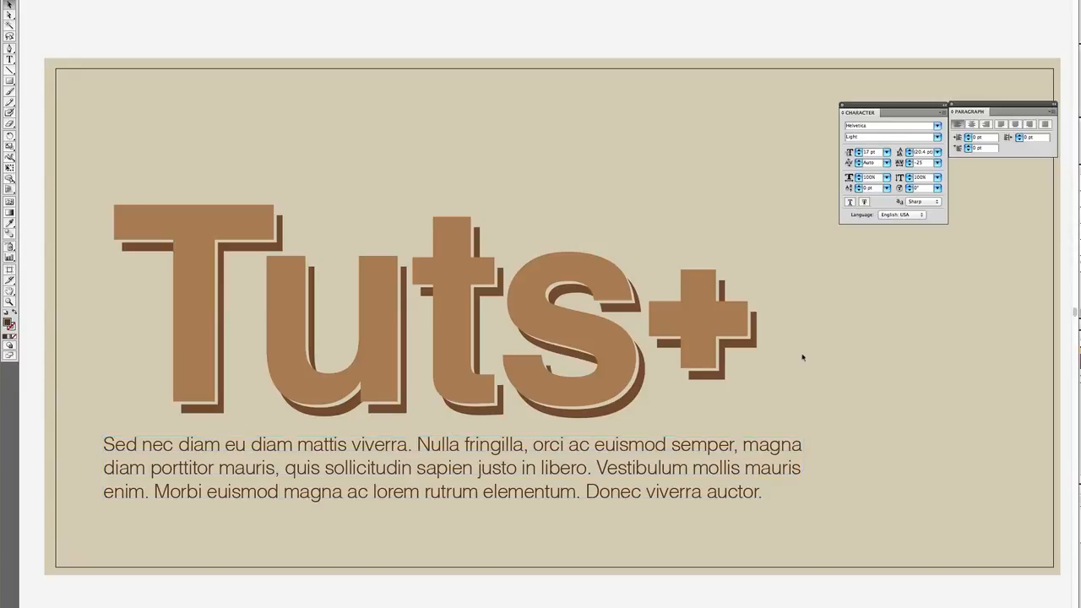
Scale the "Tuts+" lettering and paragraph down together to about two-thirds size and move them into the artboard's upper-left corner
left_click_drag(855, 520, 118, 194)
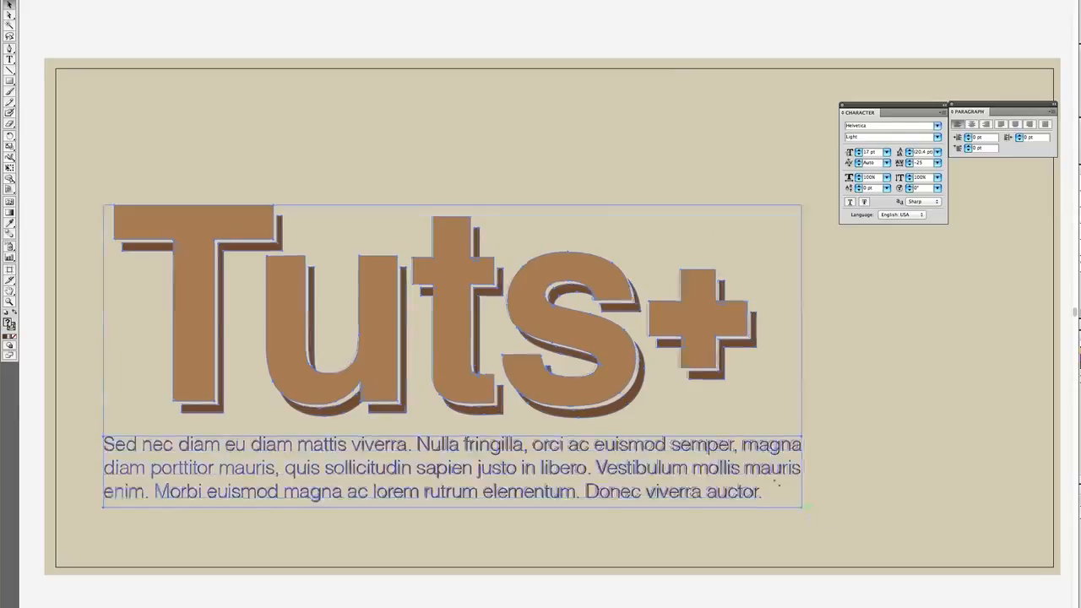
left_click_drag(802, 509, 563, 403)
left_click_drag(420, 301, 399, 185)
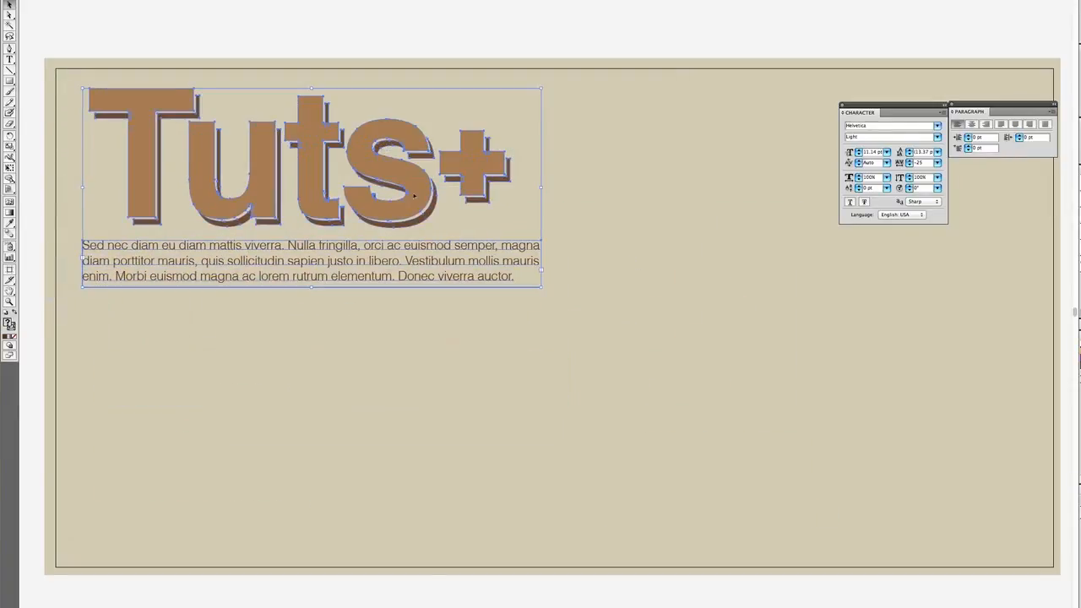
left_click(647, 344)
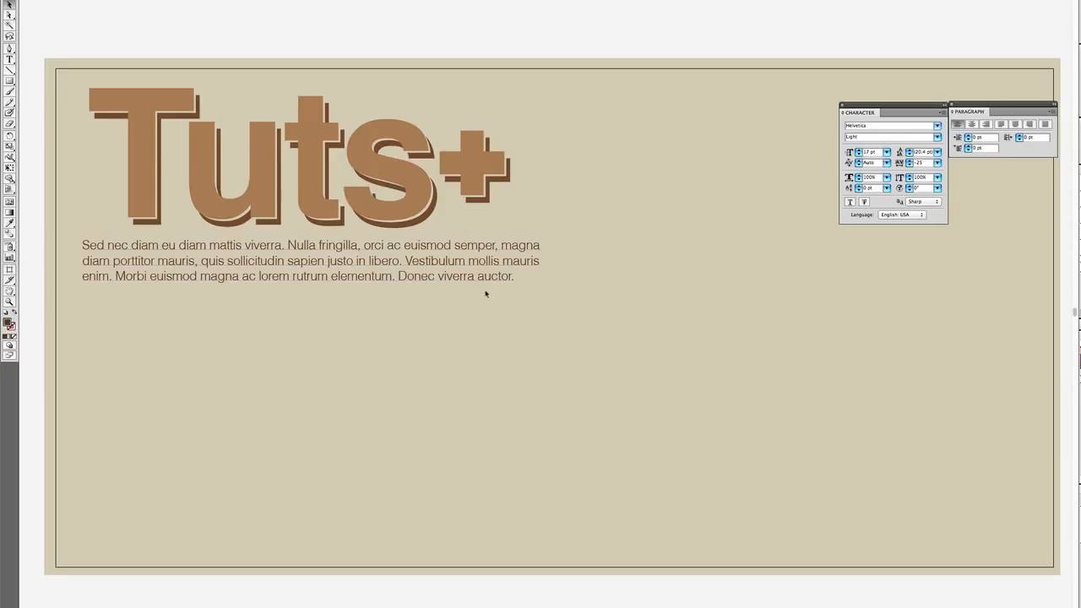
Draw a wide, open S-shaped curve with three anchor points across the empty area below the paragraph with the Pen tool
left_click(9, 48)
left_click(192, 412)
left_click_drag(477, 470, 710, 404)
left_click_drag(981, 380, 1037, 420)
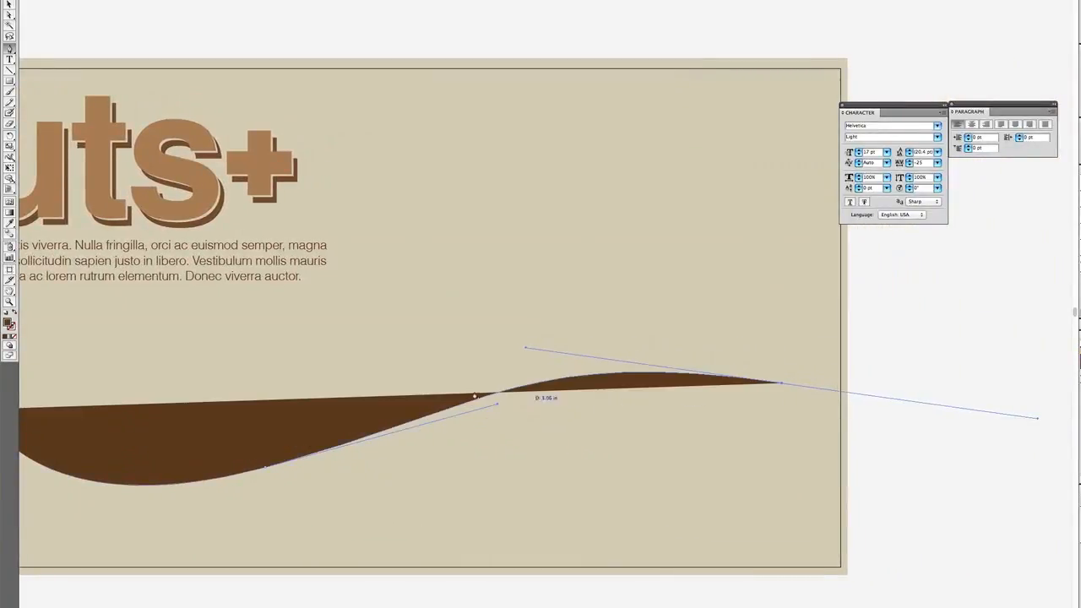
left_click_drag(397, 391, 610, 386)
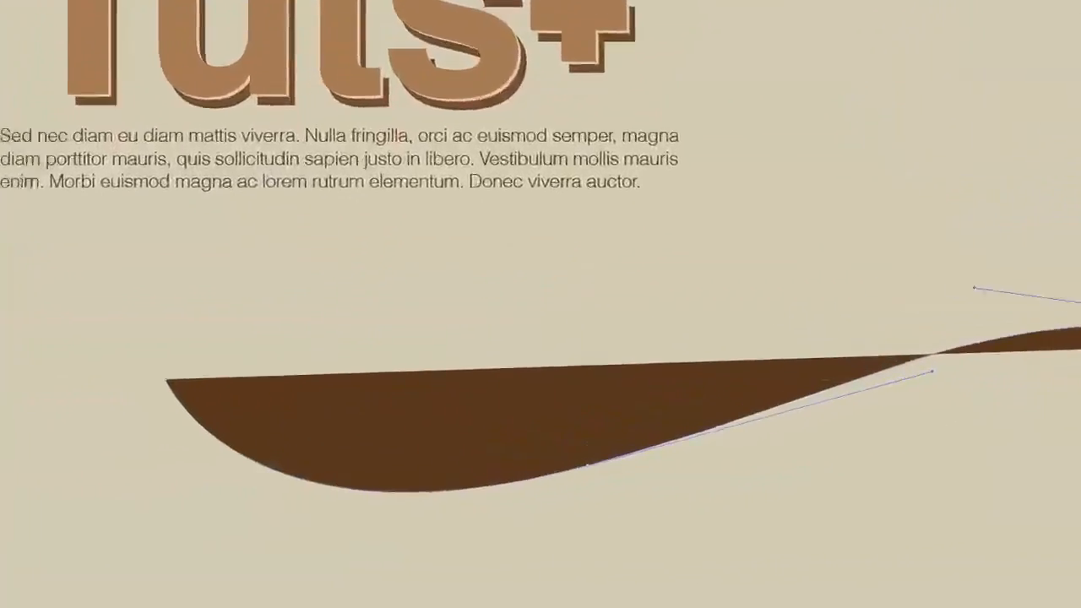
key("v")
key("super+shift+a")
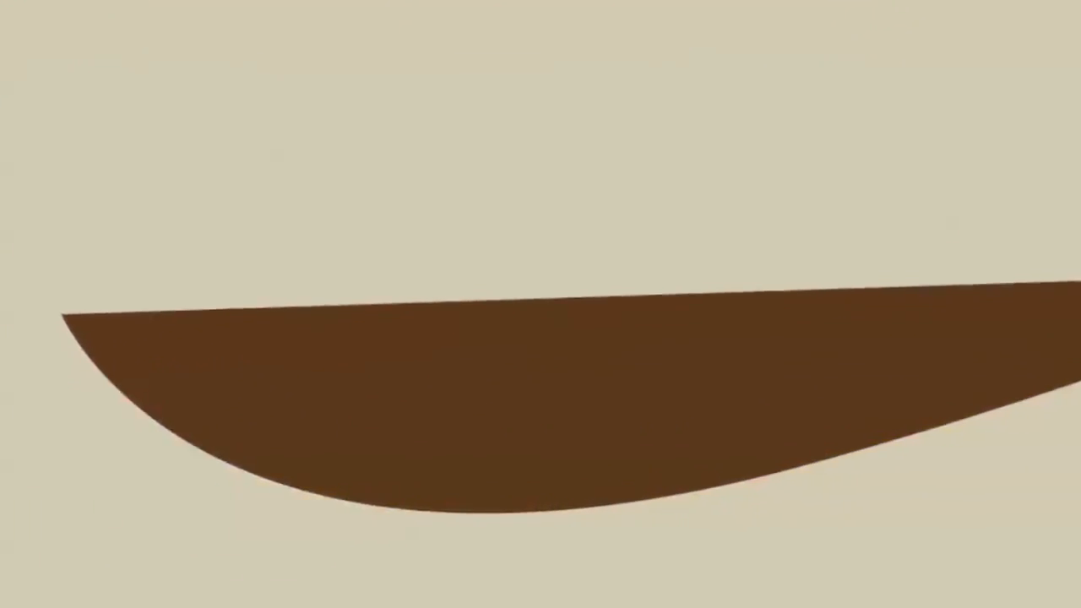
Turn the wavy curve into a type path and paste the placeholder text beginning "Sed nec diam eu" along it
key("t")
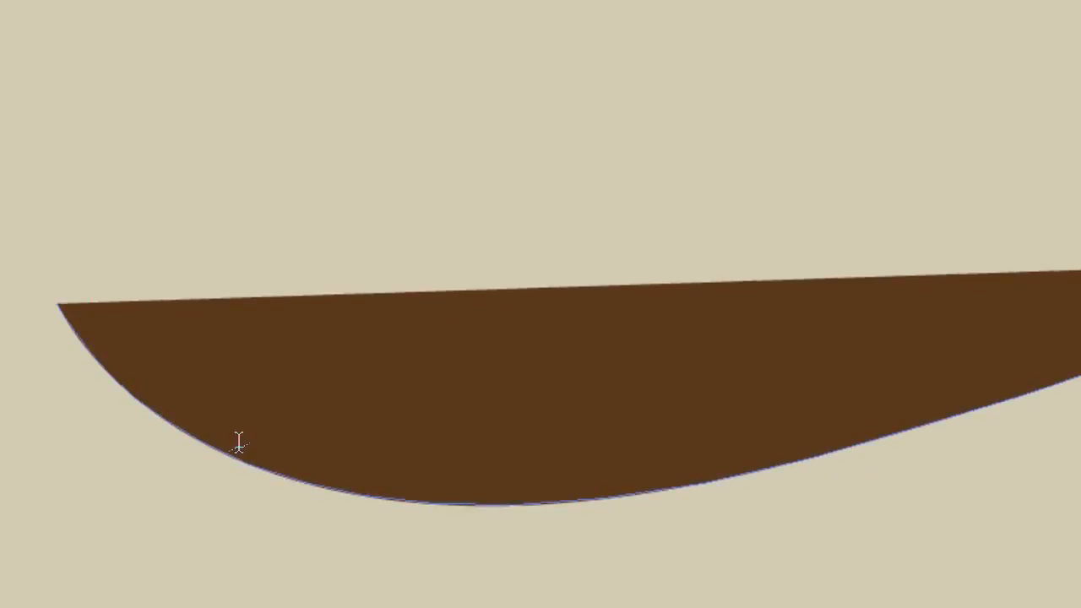
left_click(63, 304)
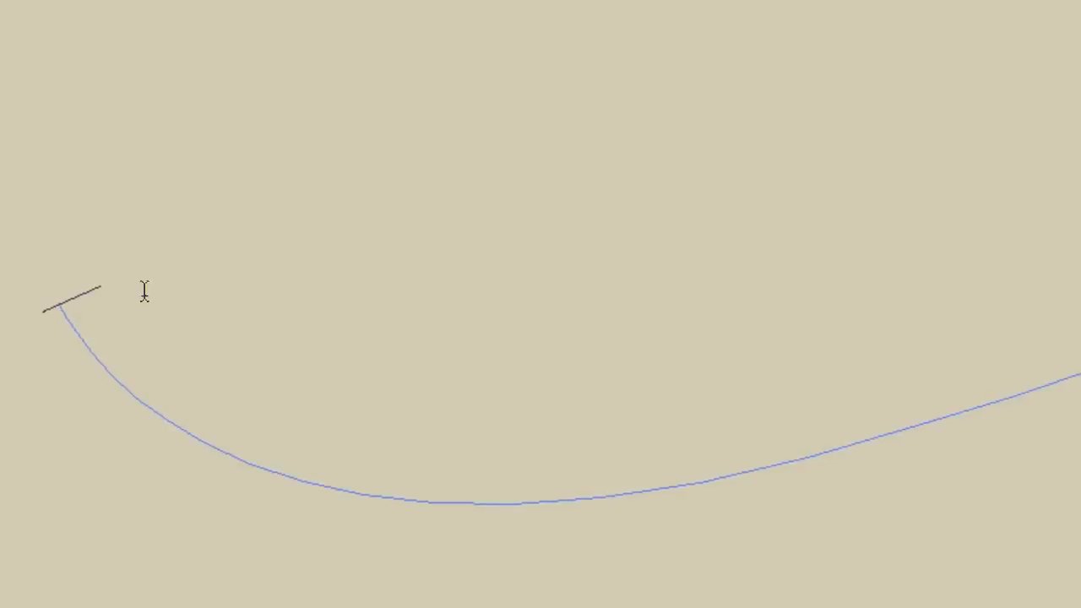
key("Escape")
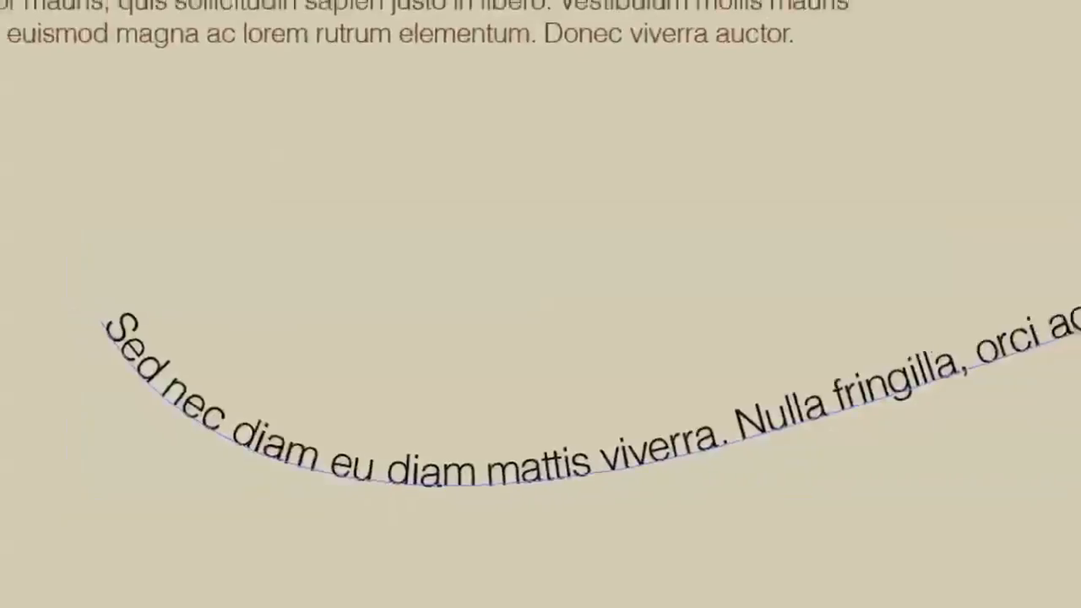
key("Escape")
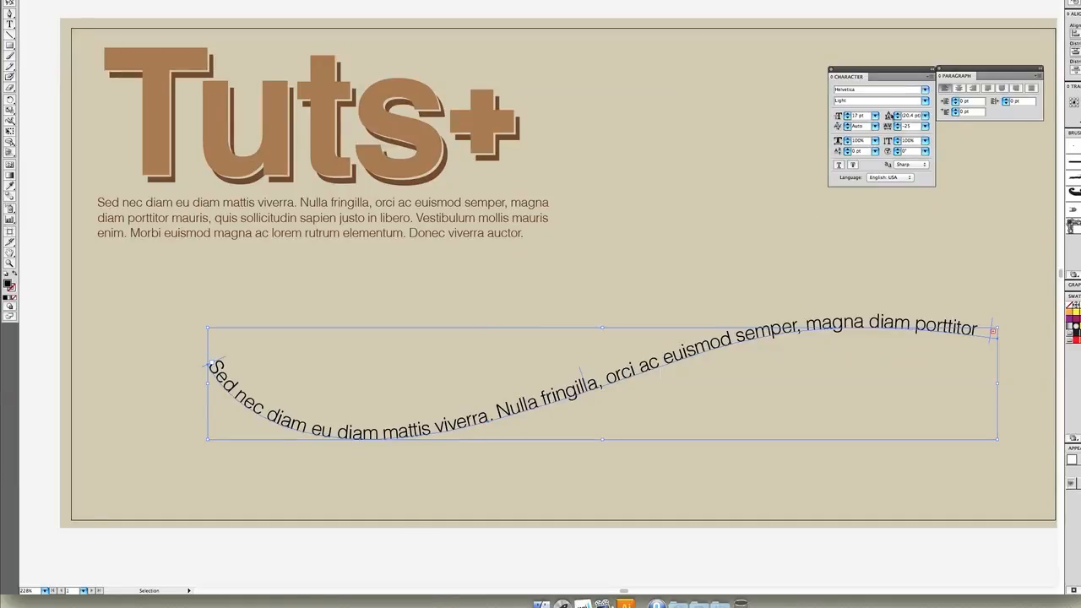
Set the text on the curved path to Helvetica Bold Oblique at a 41 pt font size
left_click(926, 101)
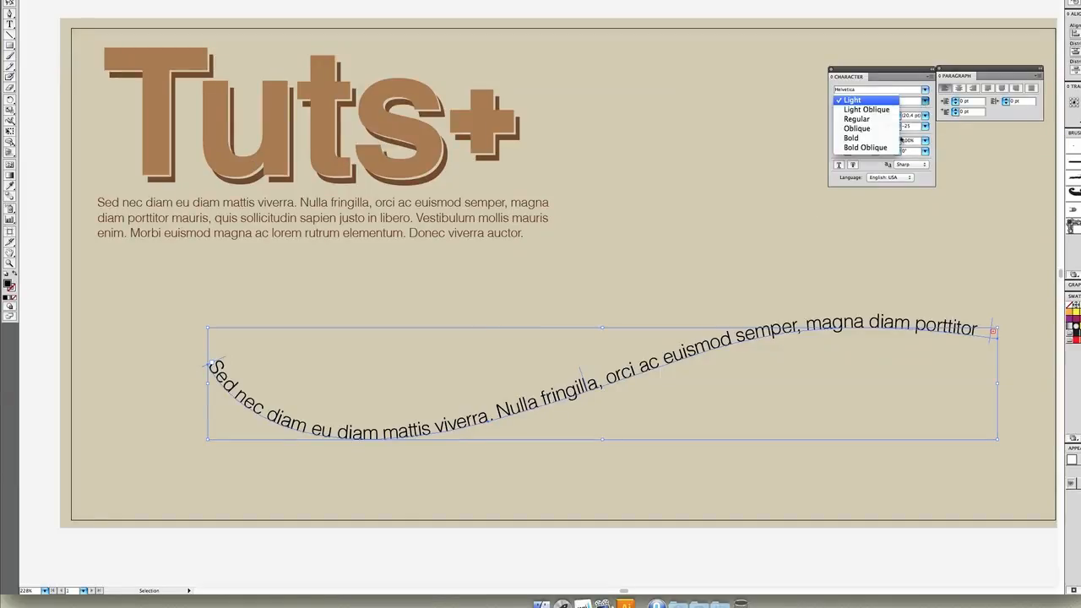
left_click(872, 147)
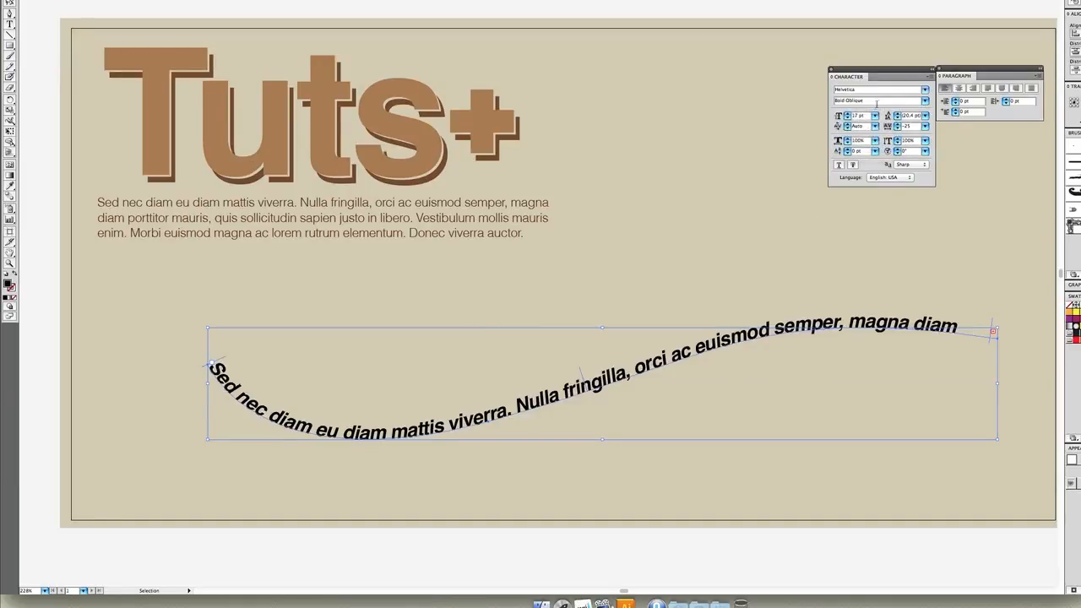
key("Up")
key("Up")
key("Up")
key("Up")
key("Up")
key("Up")
key("Up")
key("Up")
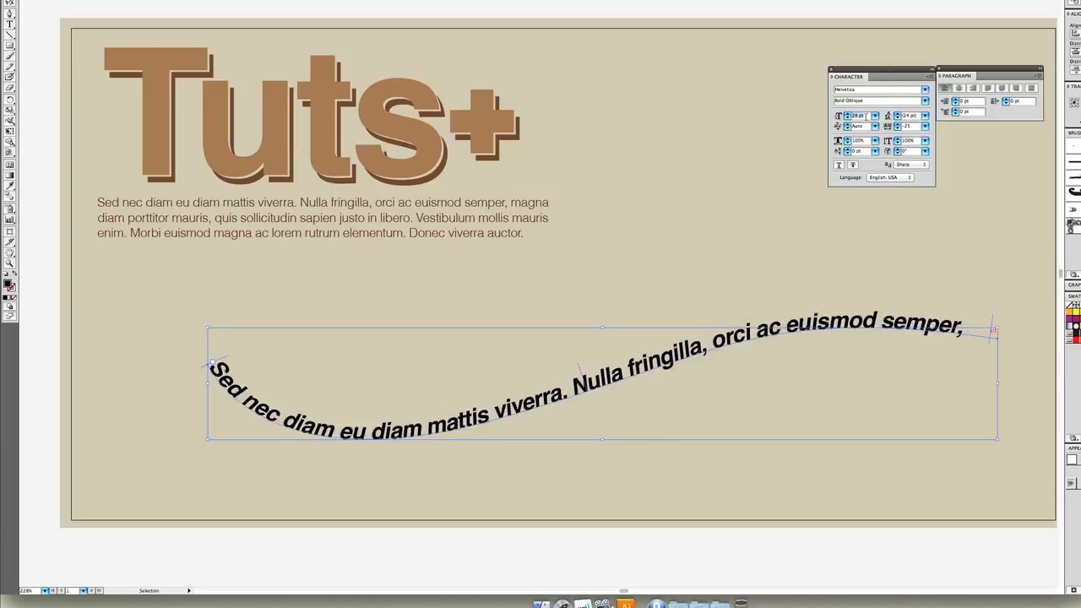
key("Up")
key("Up")
key("Up")
key("Up")
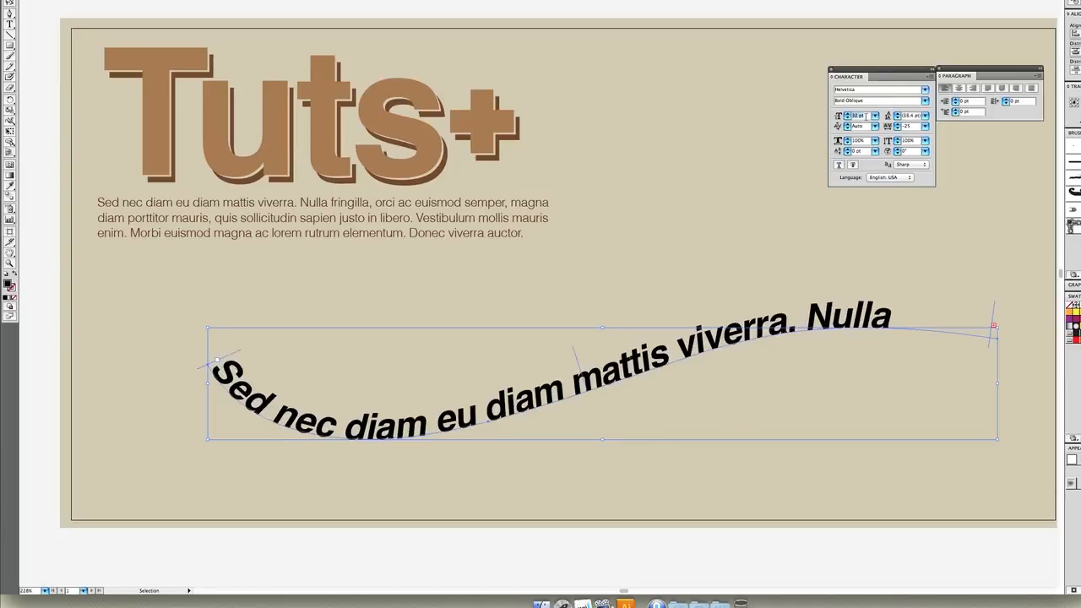
key("Up")
key("Up")
key("Up")
key("Up")
key("Up")
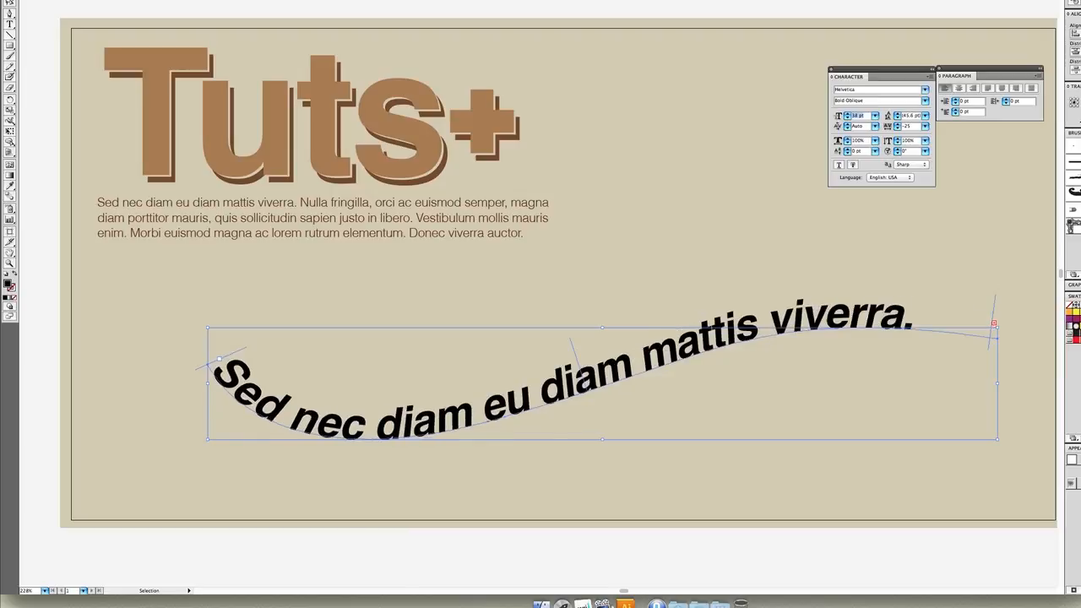
key("Up")
key("Up")
key("Up")
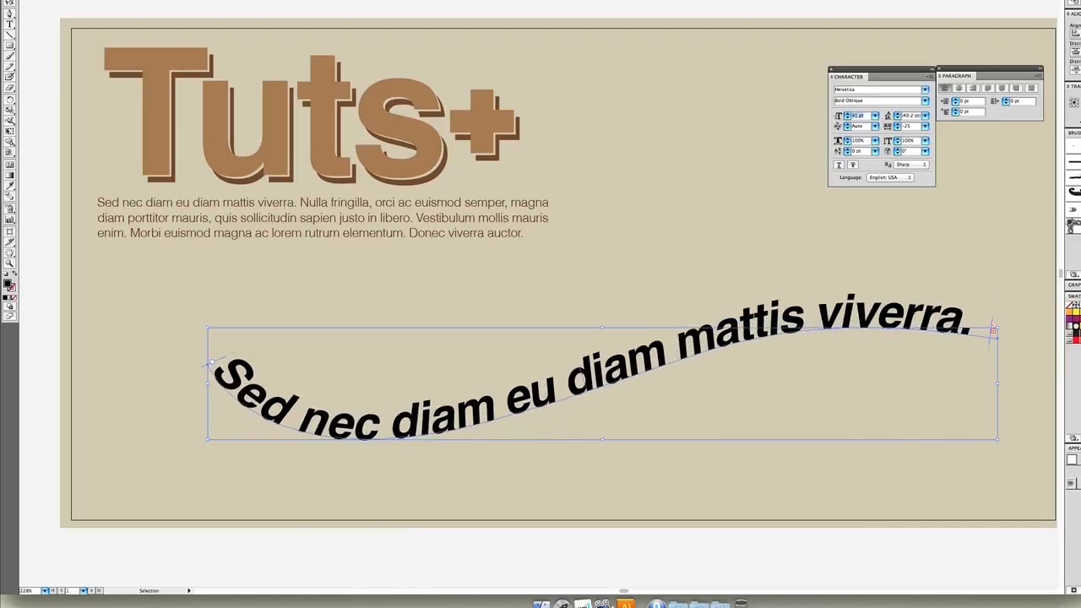
key("Up")
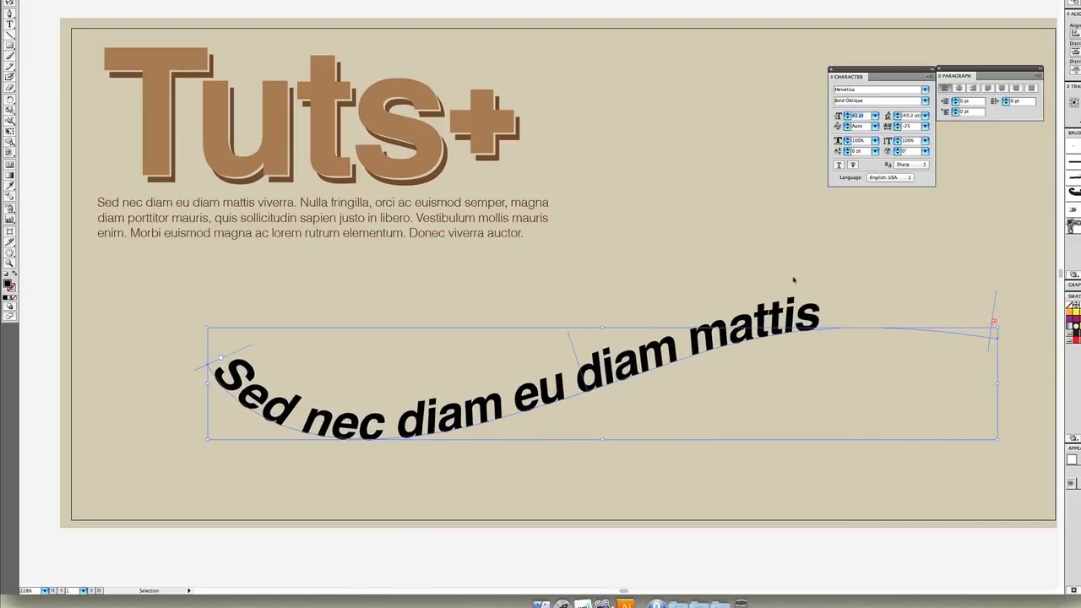
key("Down")
Color the curved text dark brown and set its vertical scale to 124%
left_click_drag(764, 325, 675, 268)
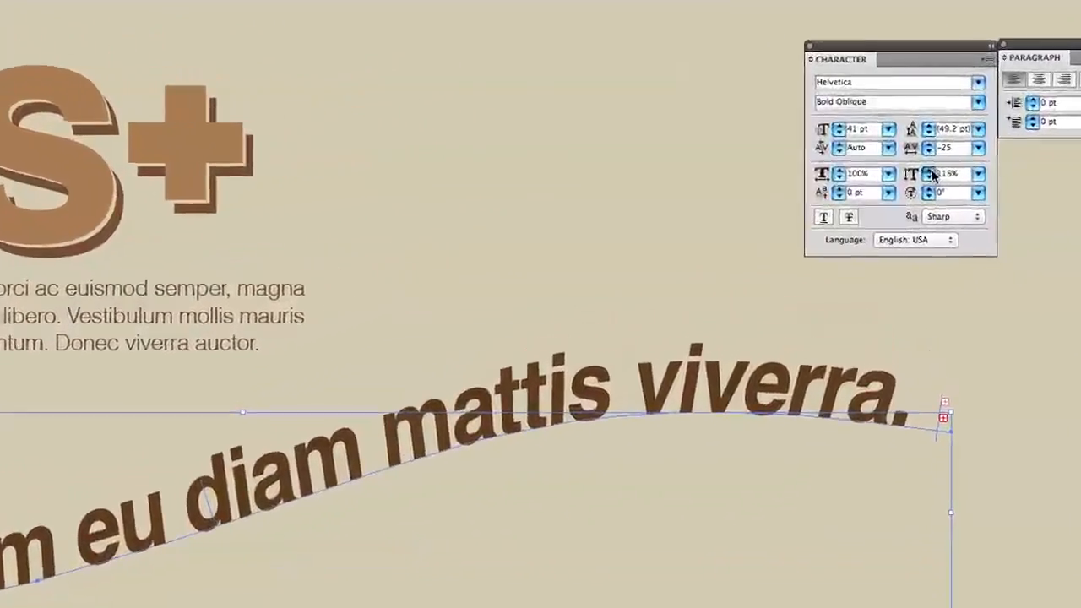
left_click(930, 170)
left_click(930, 171)
left_click(930, 171)
left_click(930, 171)
left_click(930, 171)
left_click(930, 170)
left_click(931, 171)
left_click(930, 170)
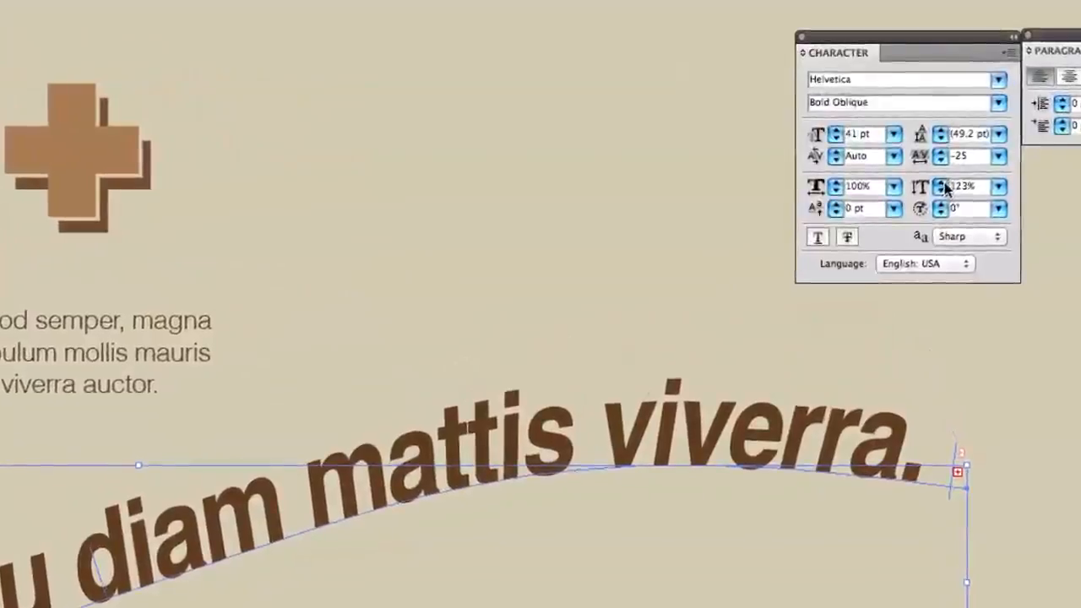
left_click(942, 186)
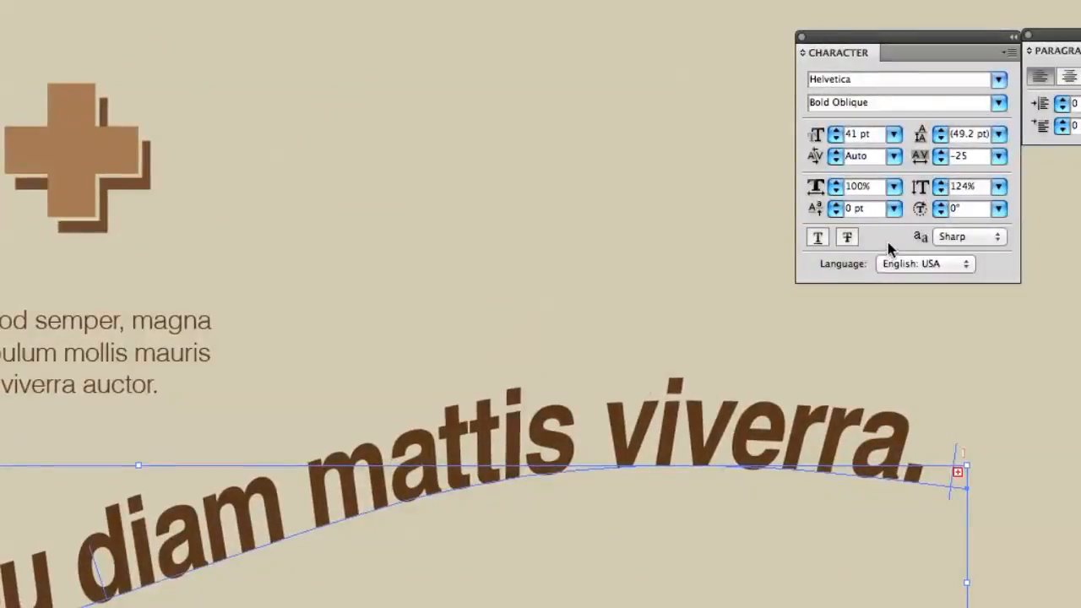
Raise the curved text above its path with a 13 pt baseline shift
left_click(837, 205)
left_click(837, 204)
left_click(837, 205)
left_click(837, 204)
left_click(836, 204)
left_click(836, 204)
left_click(837, 204)
left_click(837, 204)
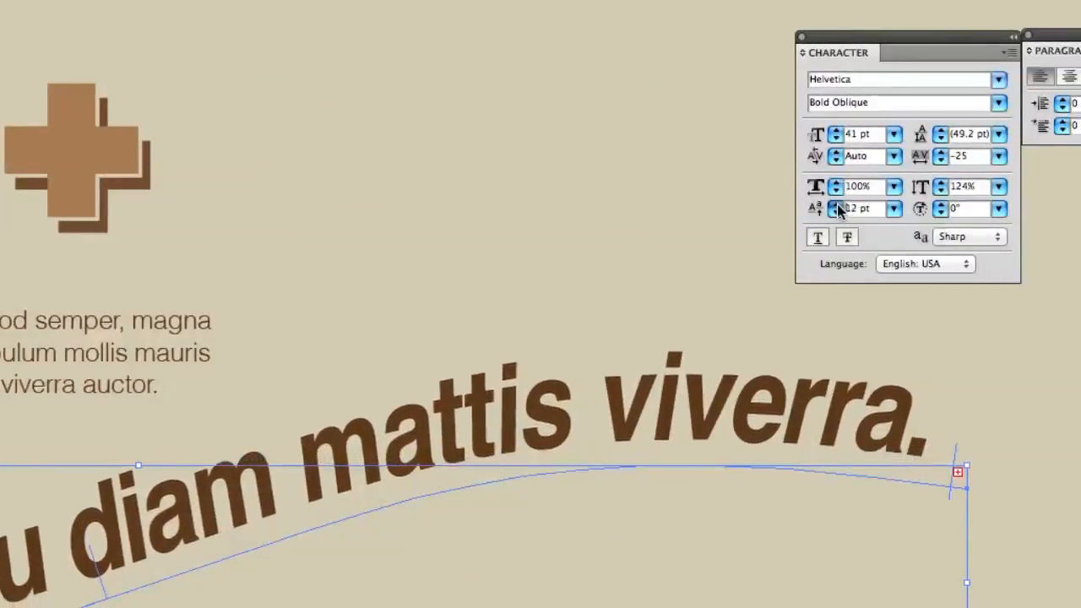
left_click(837, 204)
left_click(837, 204)
Lower the curved text below its path with a baseline shift of -42 pt
left_click(838, 215)
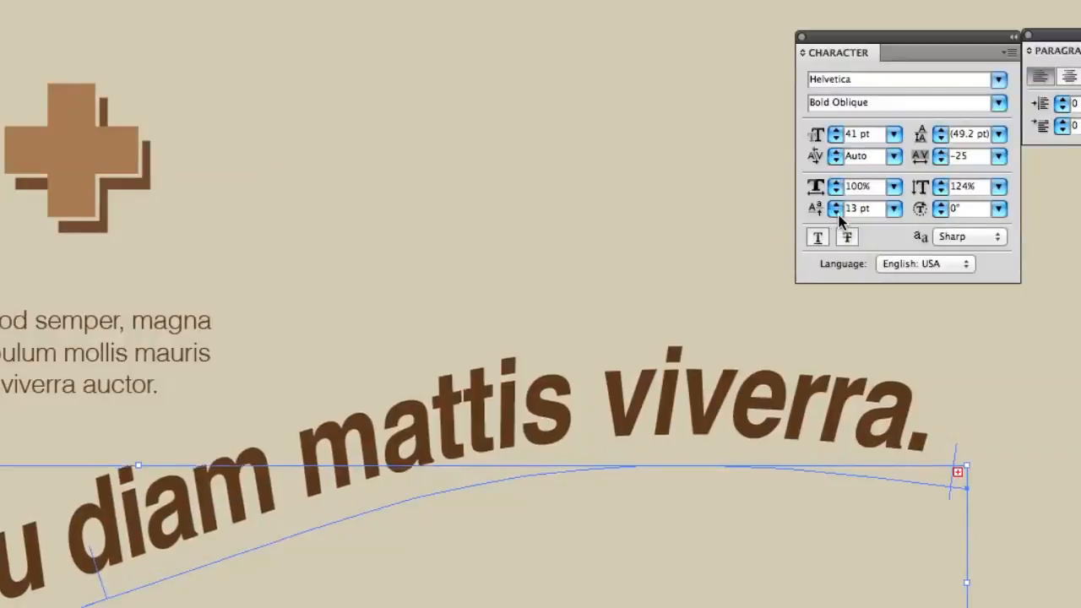
left_click(837, 214)
left_click(837, 214)
left_click(837, 214)
left_click(837, 214)
left_click(838, 213)
left_click(837, 213)
left_click(837, 213)
left_click(837, 213)
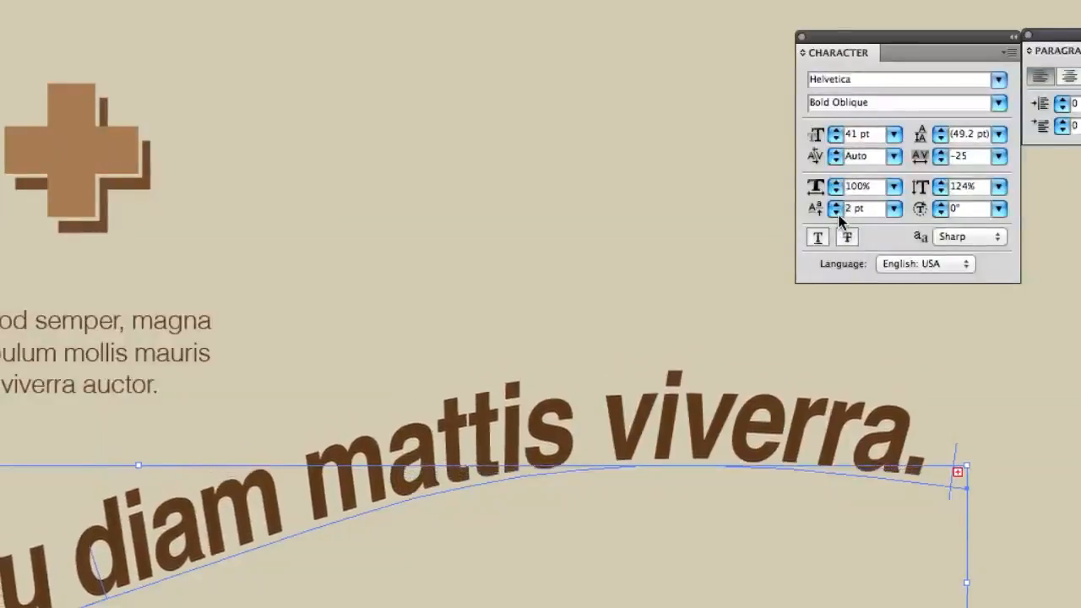
left_click(837, 214)
left_click(837, 214)
left_click(837, 214)
left_click(838, 213)
left_click(837, 213)
left_click(837, 214)
left_click(838, 214)
left_click(837, 213)
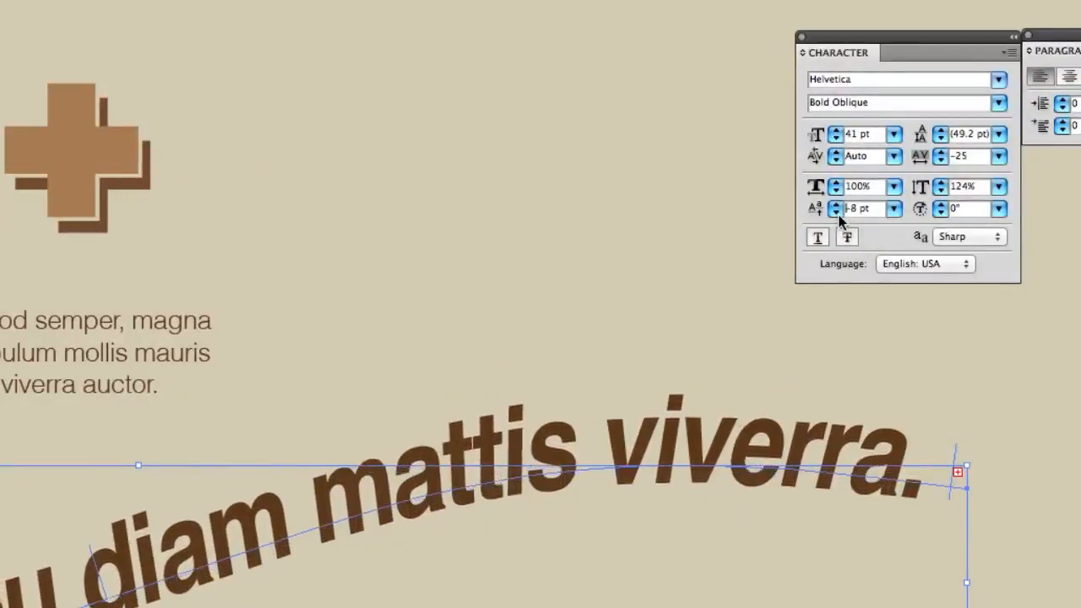
left_click(837, 214)
left_click(838, 214)
left_click(837, 214)
left_click(838, 214)
left_click(838, 214)
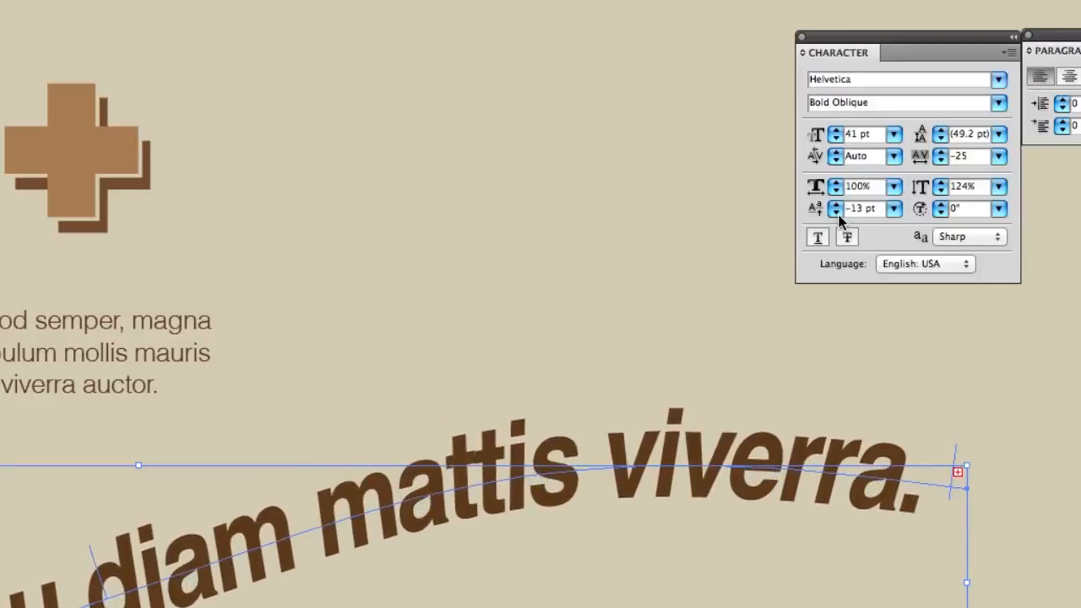
key("Down")
key("Down")
key("Down")
key("Down")
key("Down")
key("Down")
key("Down")
key("Down")
key("Down")
key("Down")
key("Down")
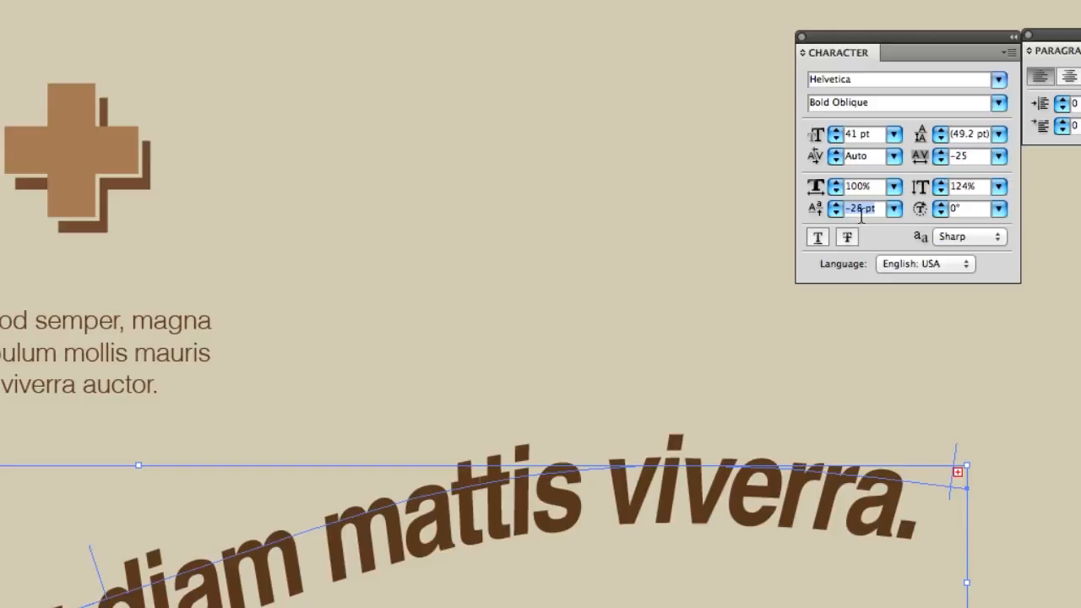
key("Down")
key("Down")
key("Down")
key("Down")
key("Down")
key("Down")
key("Down")
key("Down")
key("Down")
key("Down")
key("Down")
key("Down")
key("Down")
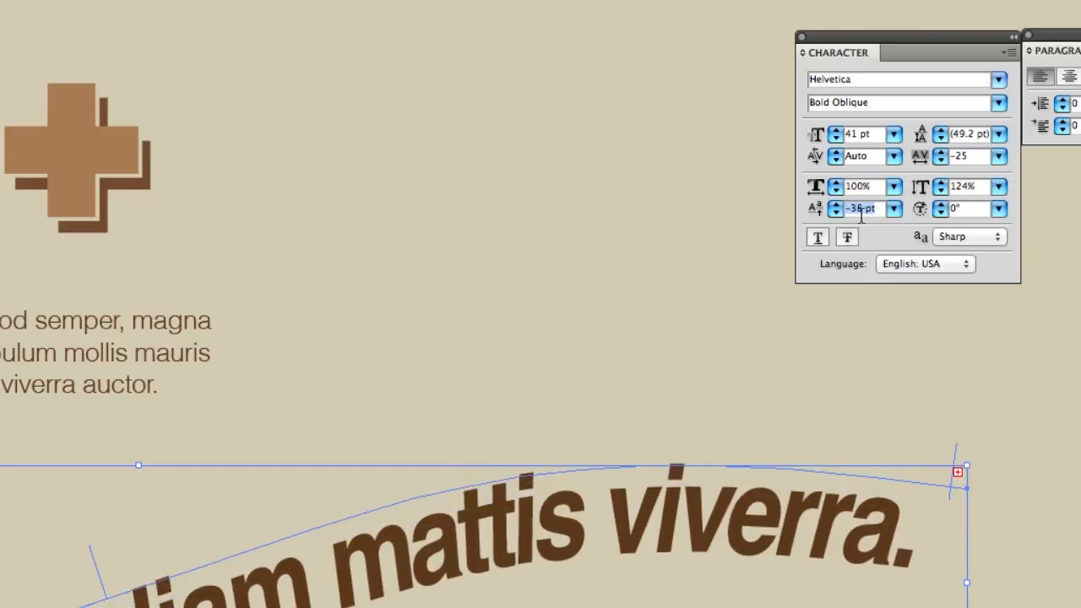
key("Down")
key("Down")
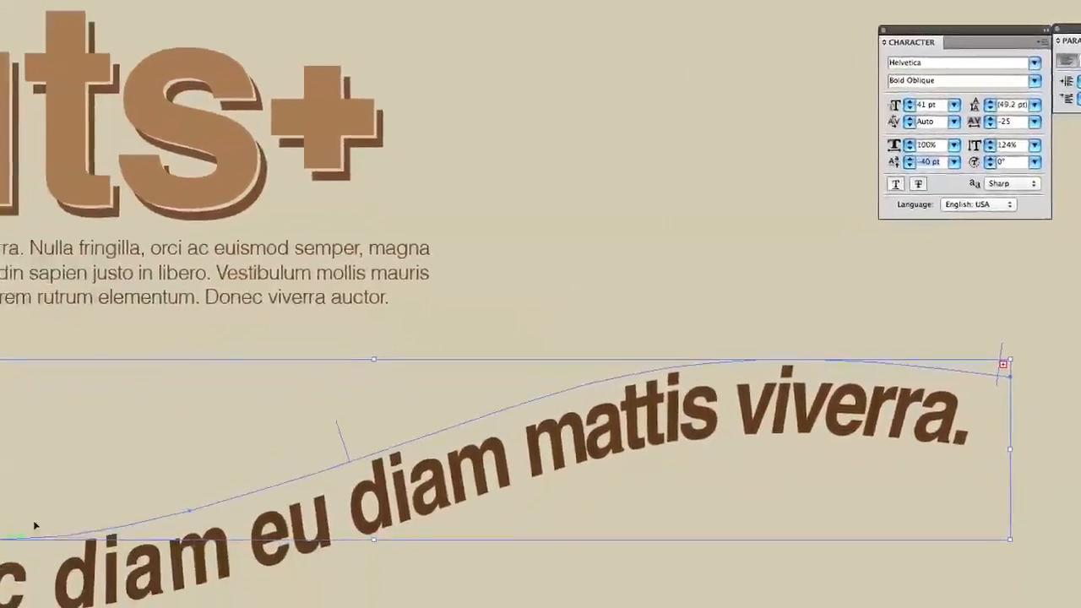
key("Up")
key("Up")
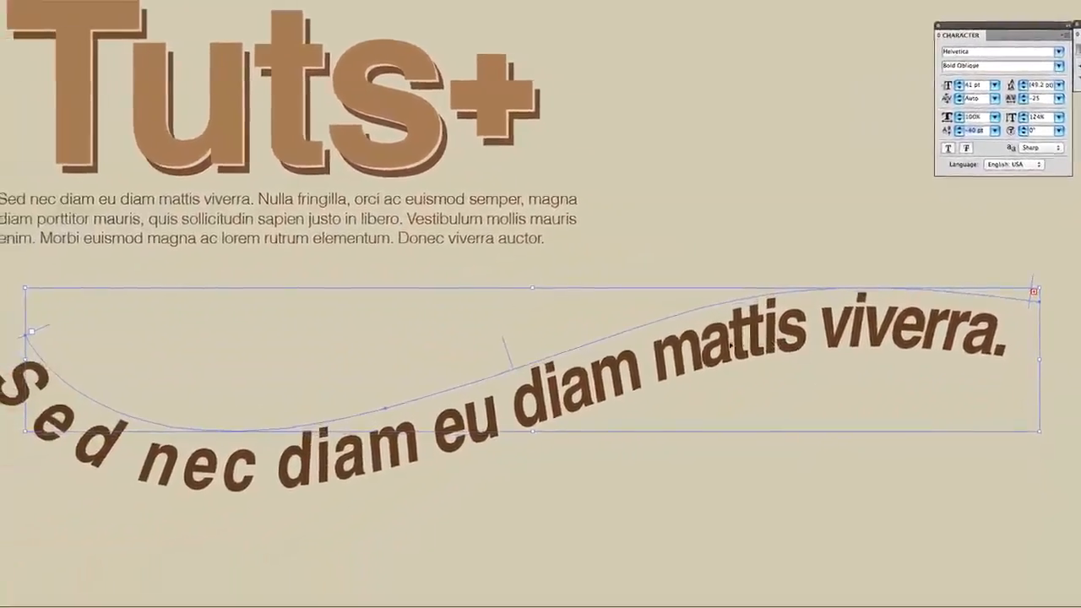
key("Down")
key("Down")
key("Down")
key("Down")
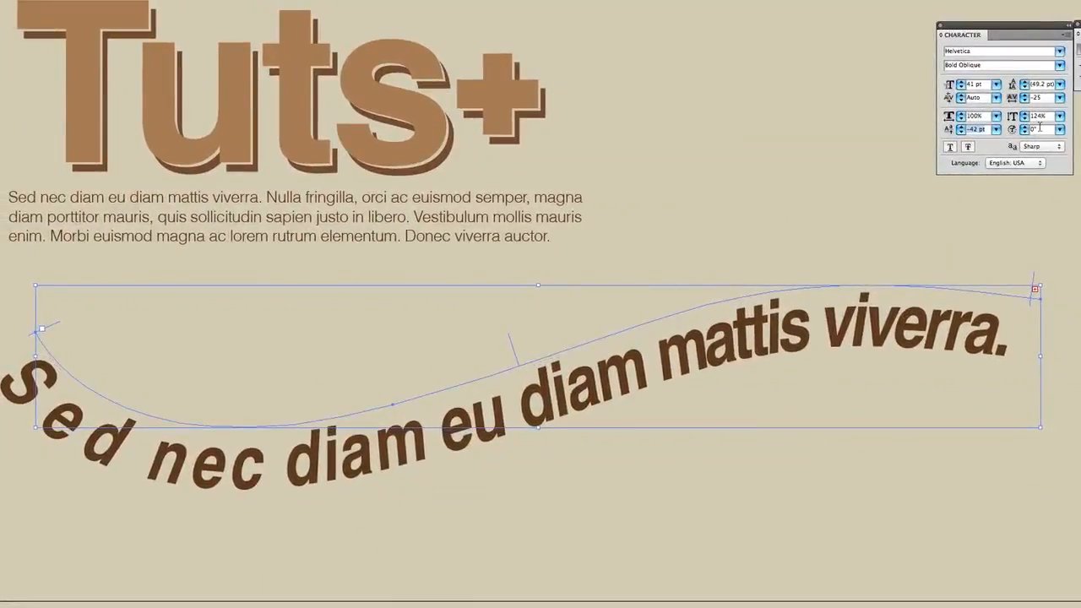
key("Up")
Set the character rotation of the curved text to 25°
key("Up")
double_click(1040, 129)
key("shift+Up")
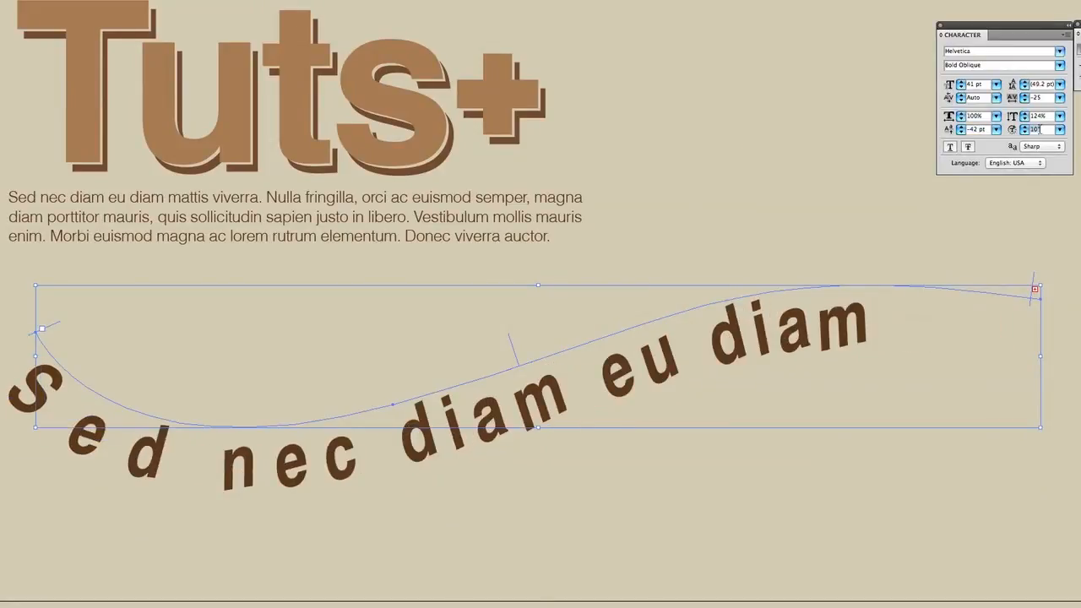
Increase the character rotation of the curved text to 95°
key("Up")
key("Up")
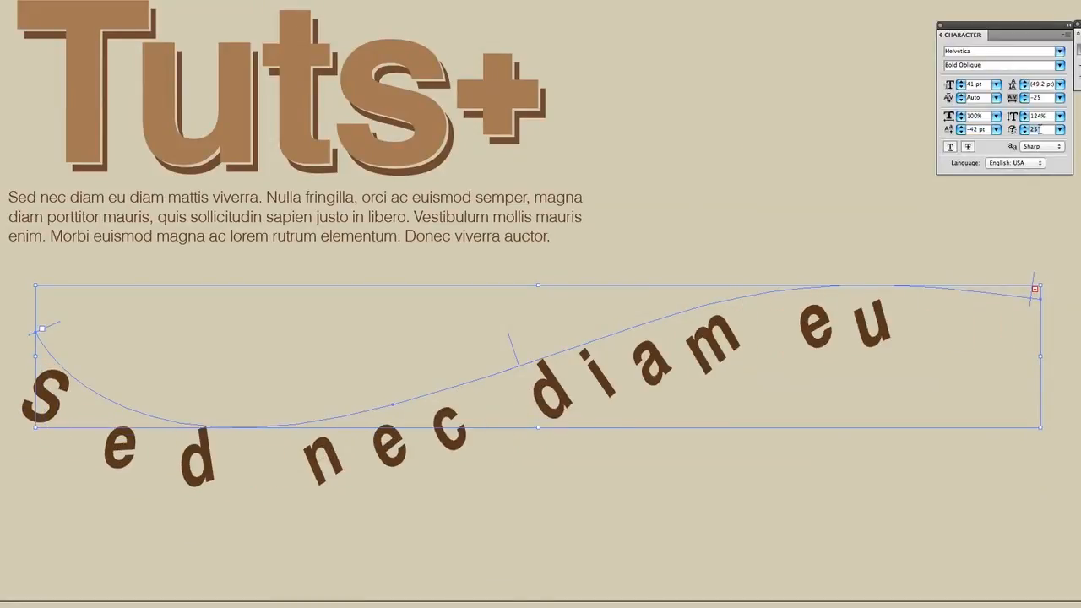
key("Up")
key("Up")
key("Up")
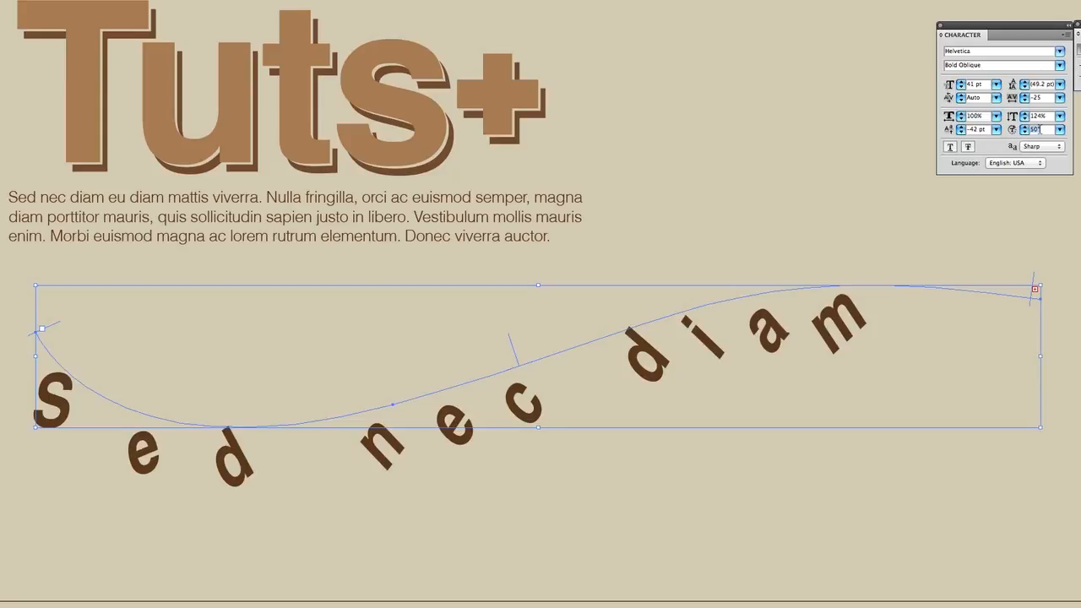
key("Up")
key("Up")
key("Up")
key("Up")
key("Up")
key("Up")
key("Up")
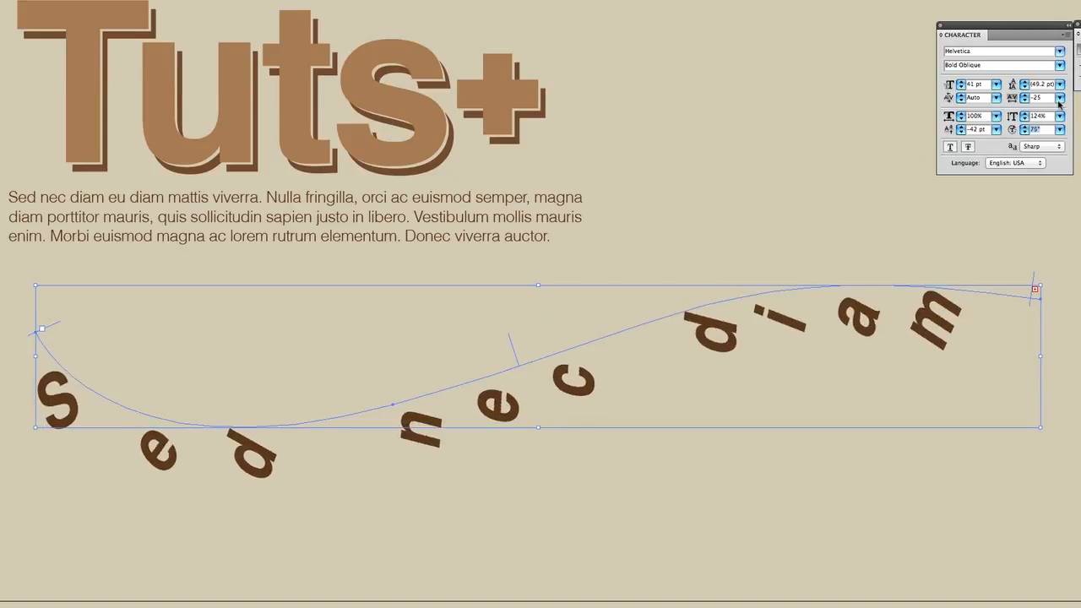
Reset the curved text's baseline shift and character rotation to 0 and set its font size to 60 pt
left_click(997, 129)
left_click(995, 199)
scroll(975, 84, "down", 20)
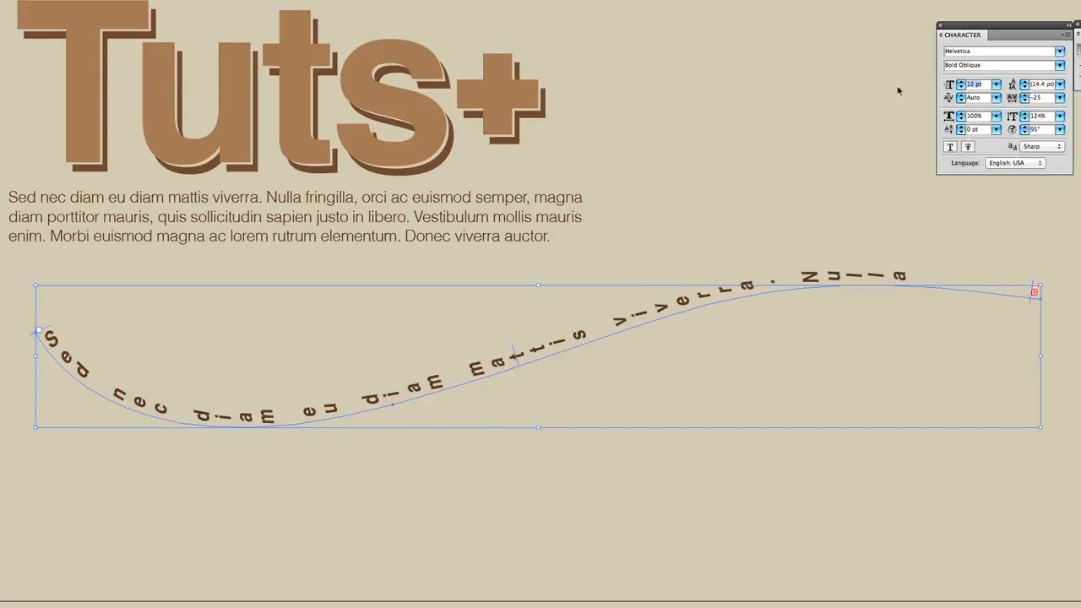
left_click(1059, 129)
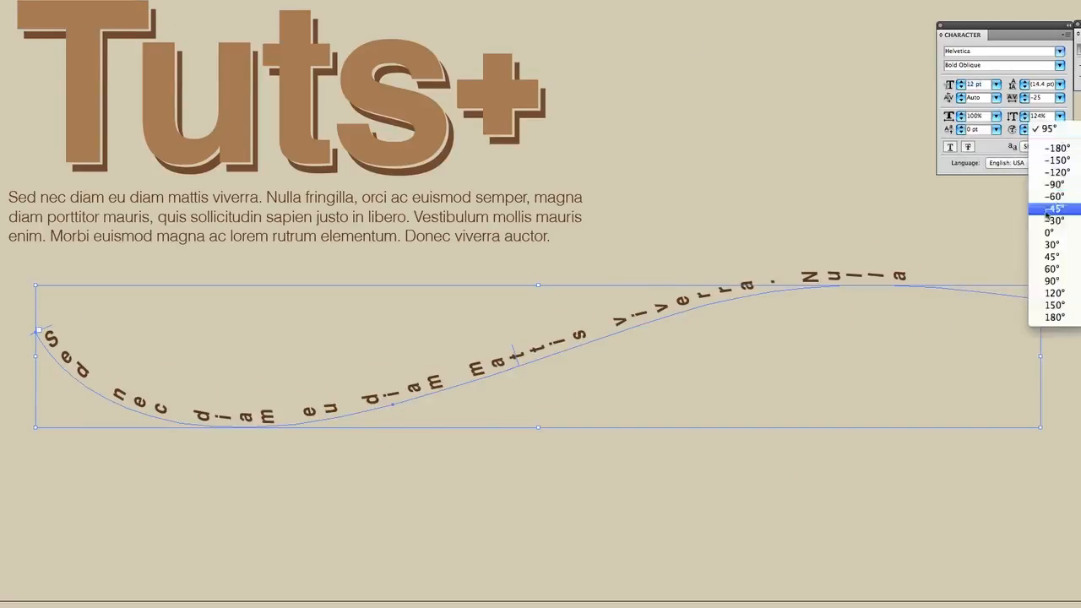
left_click(1050, 233)
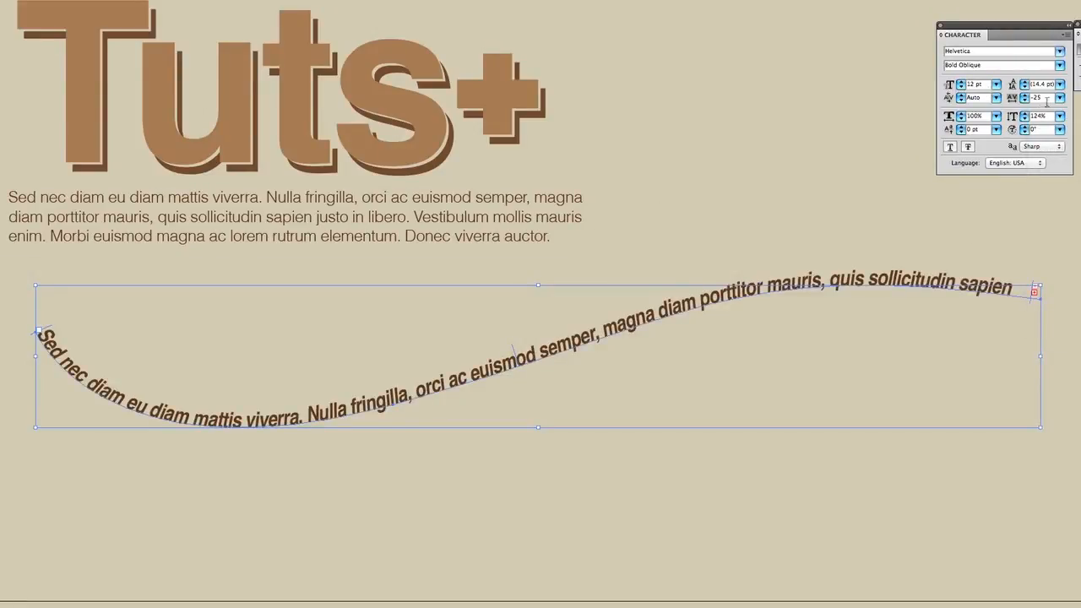
left_click(995, 84)
left_click(979, 164)
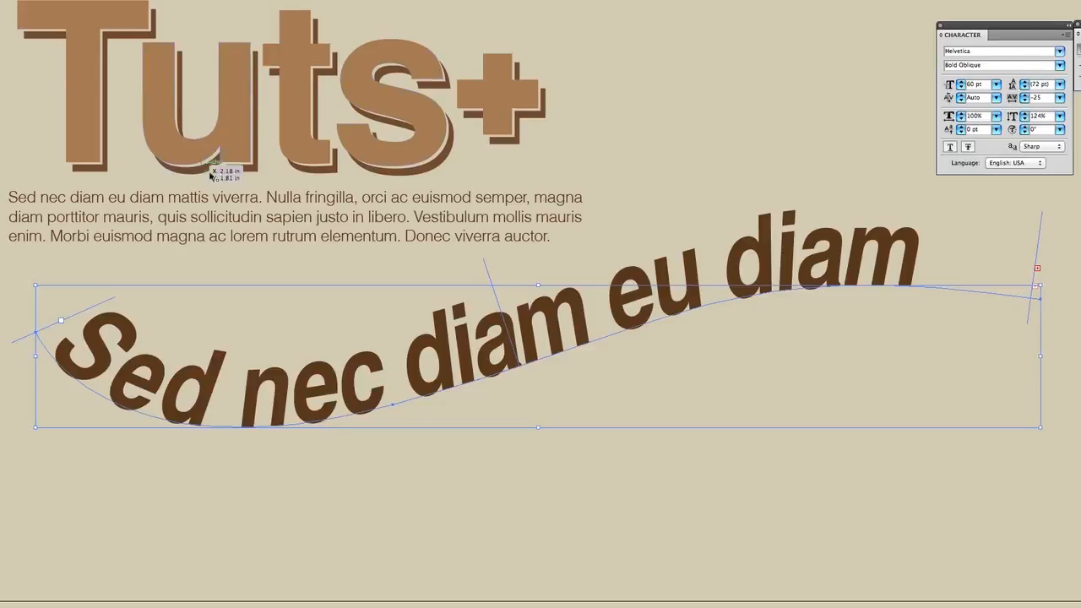
Isolate the paragraph from its group with the lettering and make its text frame narrower and taller so the lines rewrap
left_click(222, 203)
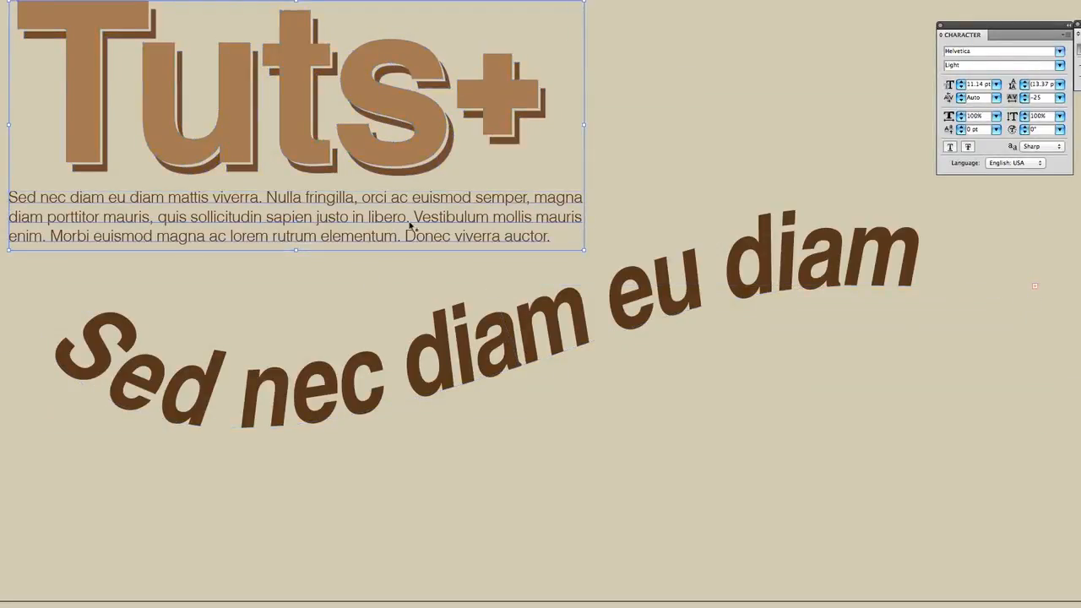
double_click(410, 223)
left_click(464, 225)
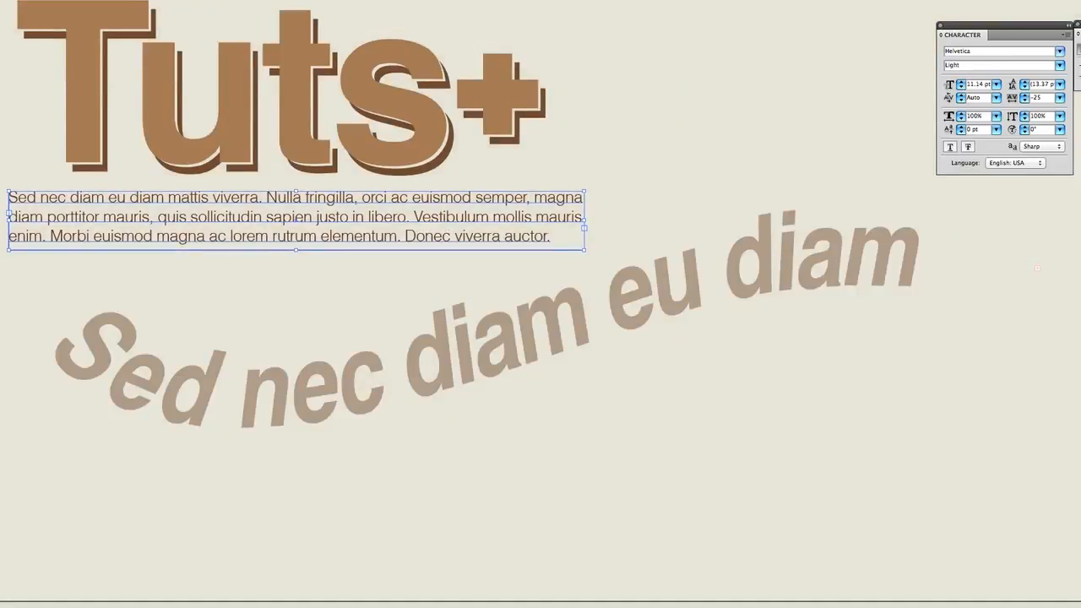
left_click_drag(584, 250, 456, 403)
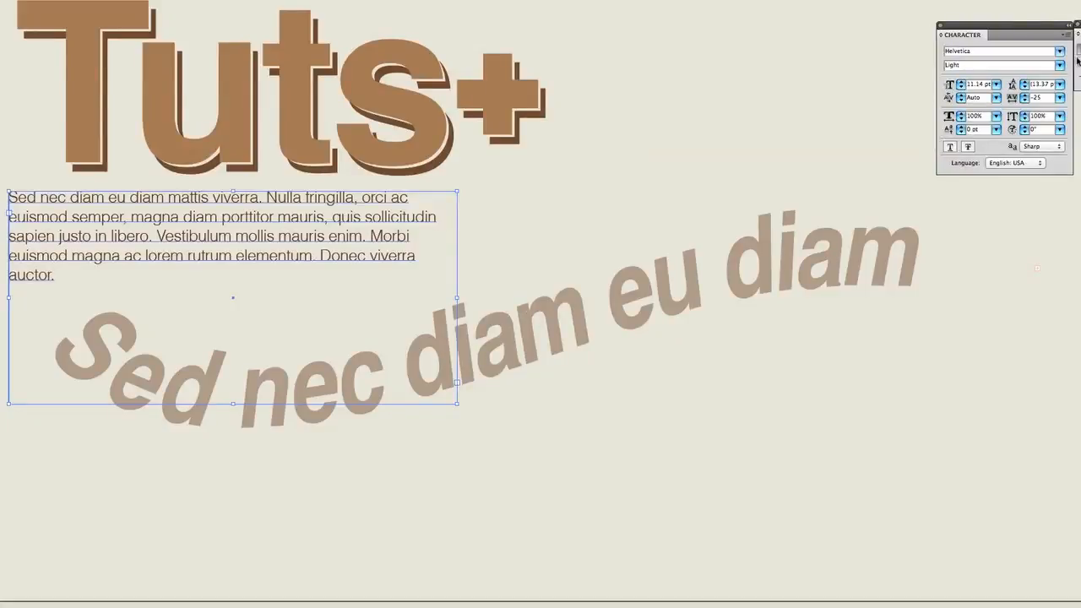
Try right, centered and justified alignments on the paragraph, including justifying all lines, and return it to left alignment
key("ctrl+shift+r")
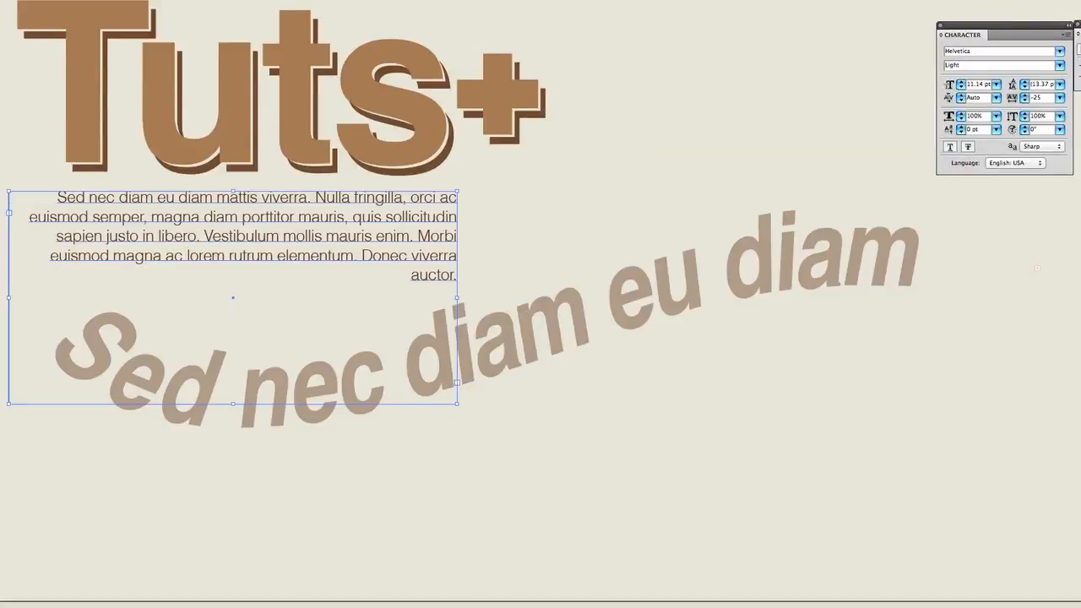
key("ctrl+shift+c")
key("ctrl+shift+j")
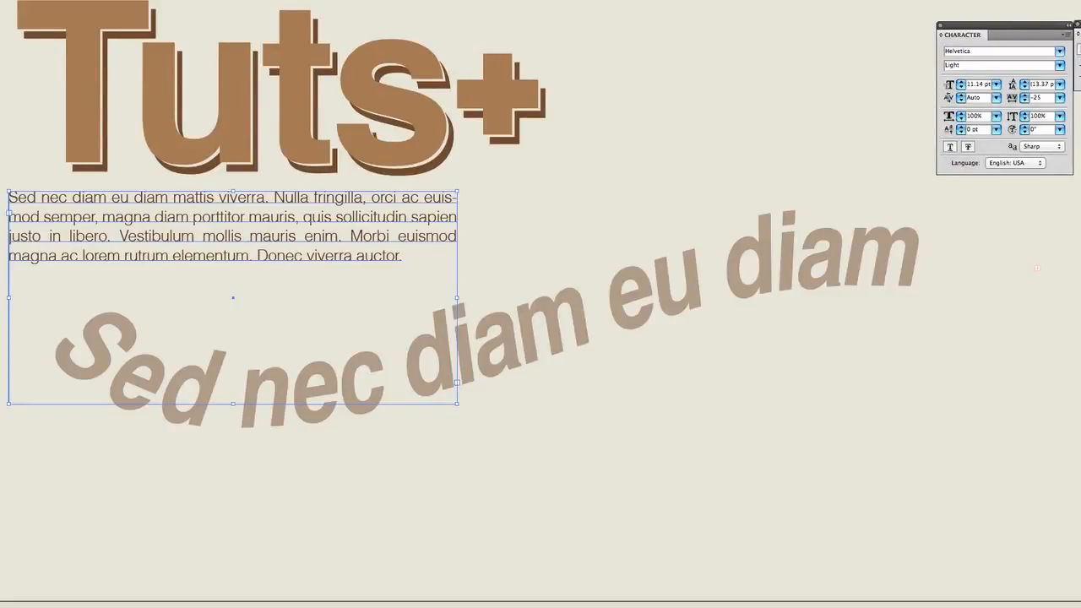
left_click(1080, 50)
left_click(1080, 50)
left_click(1080, 50)
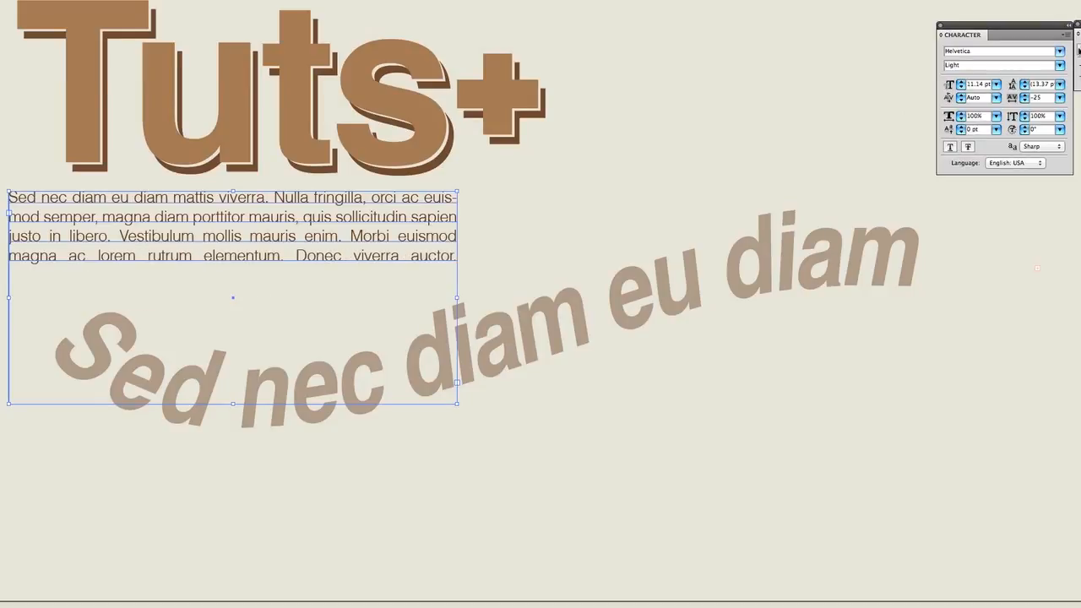
left_click(1079, 51)
left_click(1080, 50)
left_click(1080, 50)
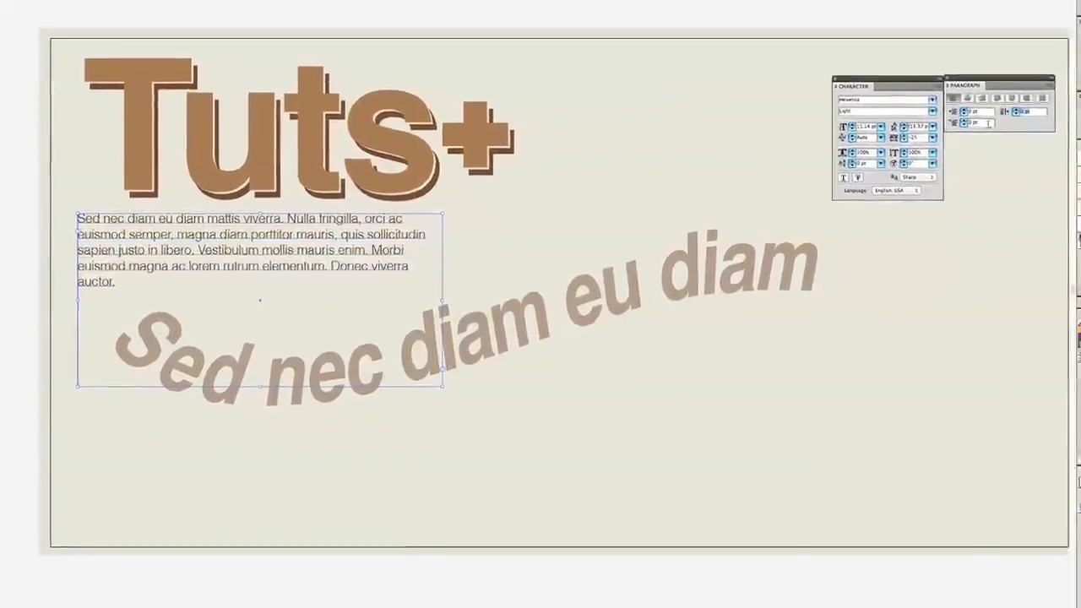
Try a positive first-line indent on the paragraph, raising the value and reducing it again
key("shift+Up")
key("shift+Up")
key("shift+Up")
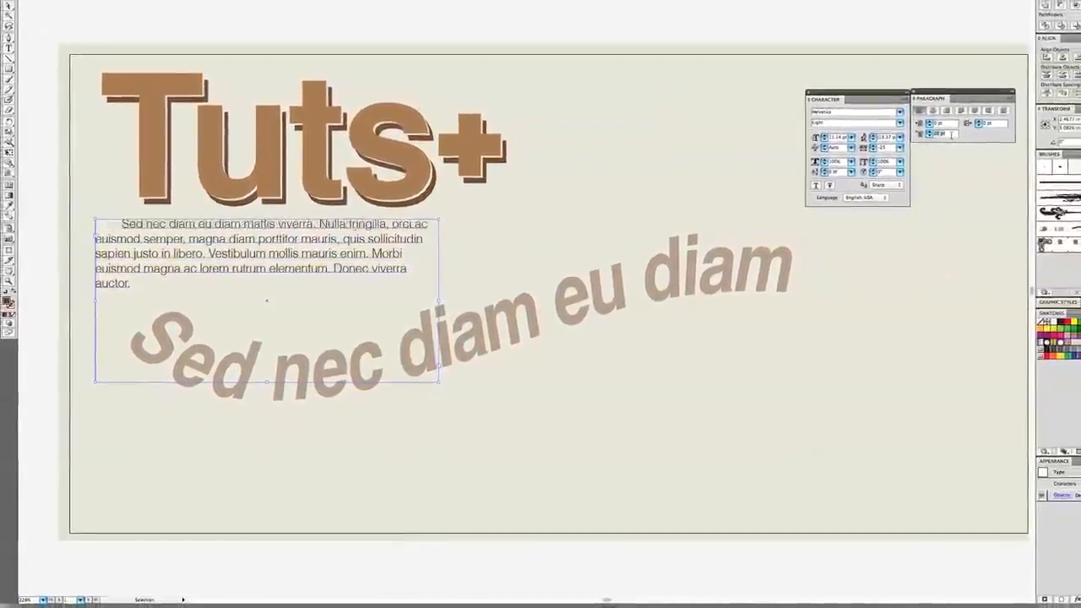
key("shift+Down")
key("shift+Down")
key("shift+Down")
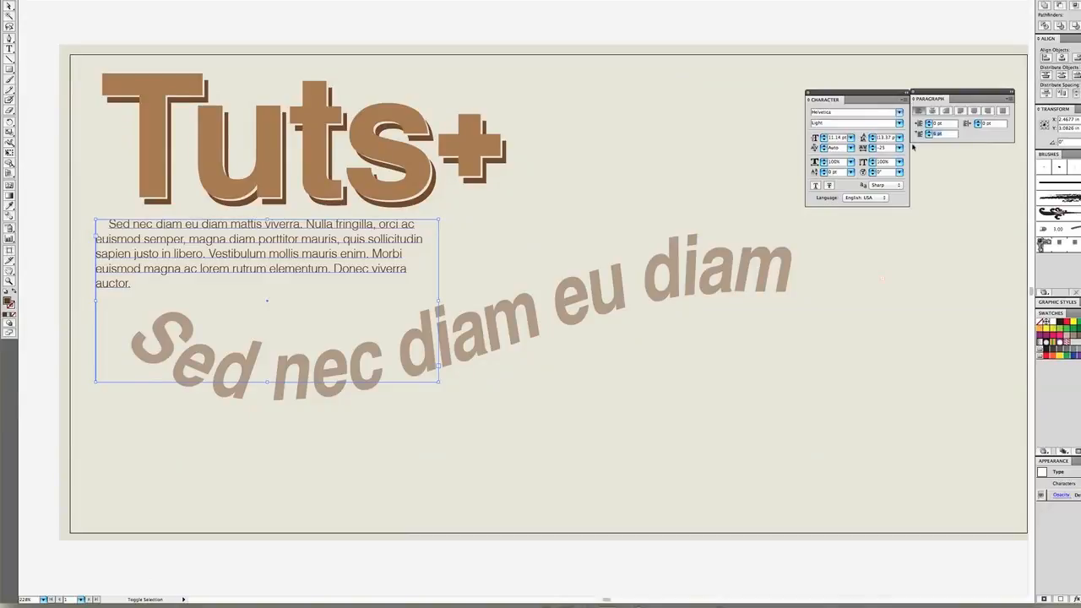
Try a negative first-line indent that hangs the paragraph's first line outside its frame, and reset the indent to 0 pt
key("shift+Down")
key("shift+Down")
key("shift+Down")
key("shift+Down")
key("shift+Down")
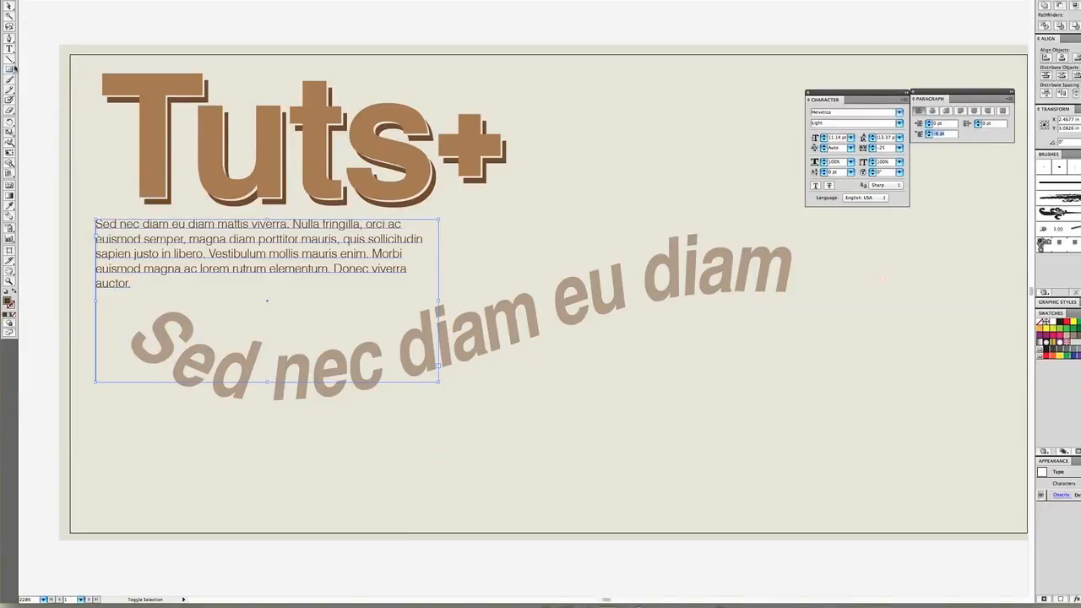
key("shift+Down")
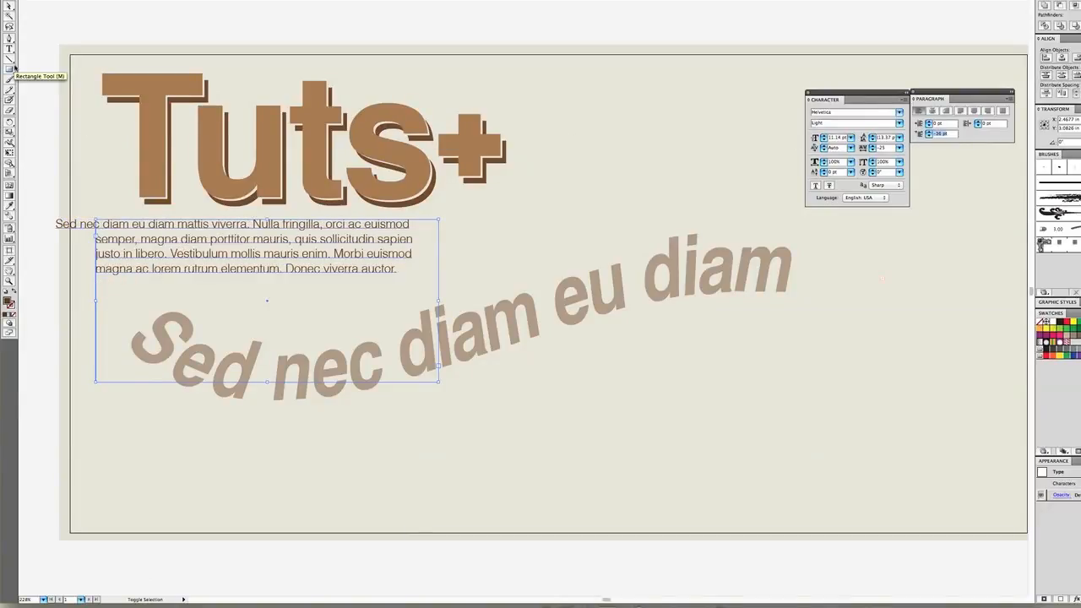
key("shift+Up")
key("shift+Up")
key("shift+Up")
key("shift+Up")
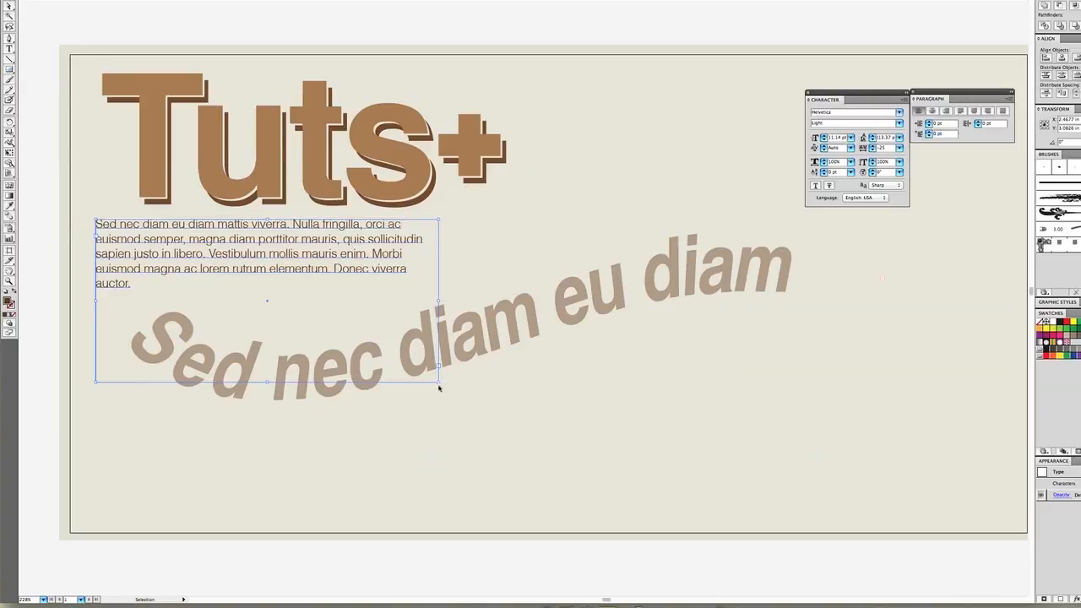
Resize the paragraph's frame to about the width of the lettering and move the curved text into the lower part of the artboard
left_click_drag(439, 388, 511, 292)
left_click(562, 240)
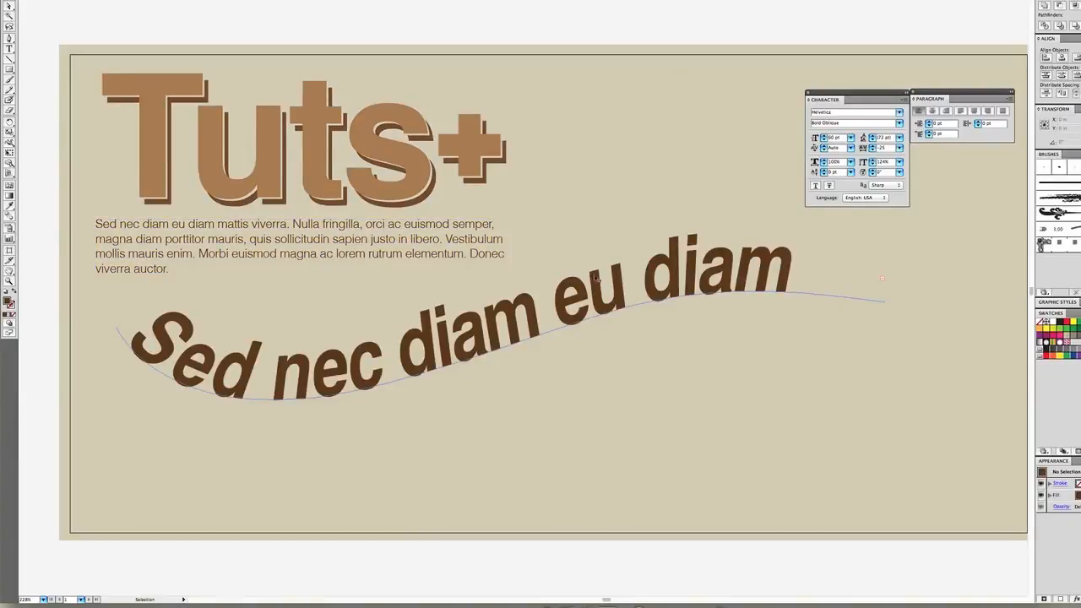
left_click_drag(596, 279, 731, 346)
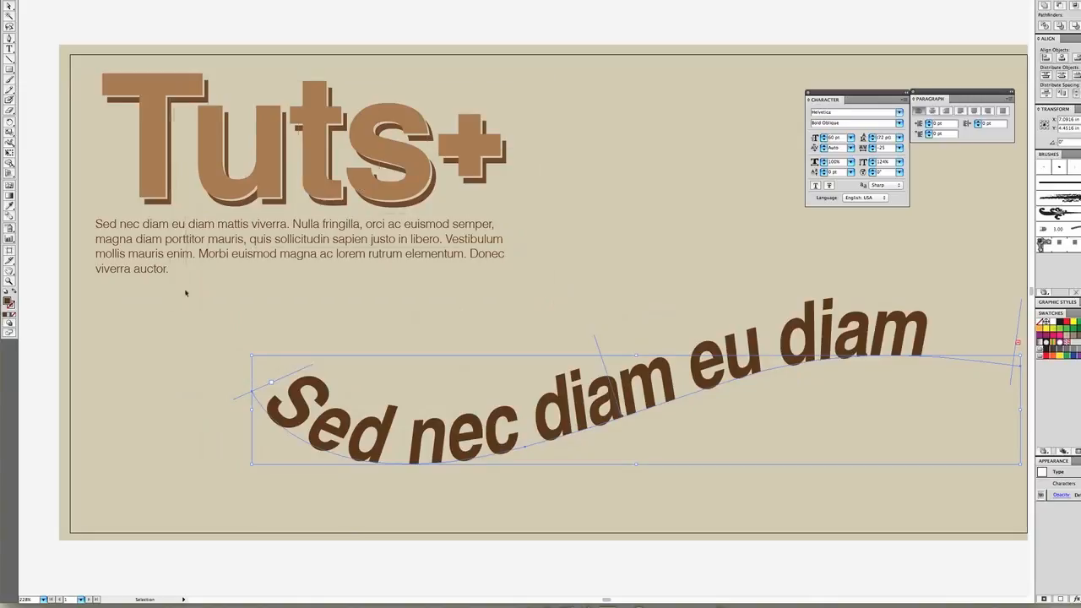
Scale up the "Tuts+" lettering and its paragraph together as a group, keeping their proportions, and deselect them
key("ctrl+a")
left_click(541, 175)
left_click_drag(238, 34, 110, 222)
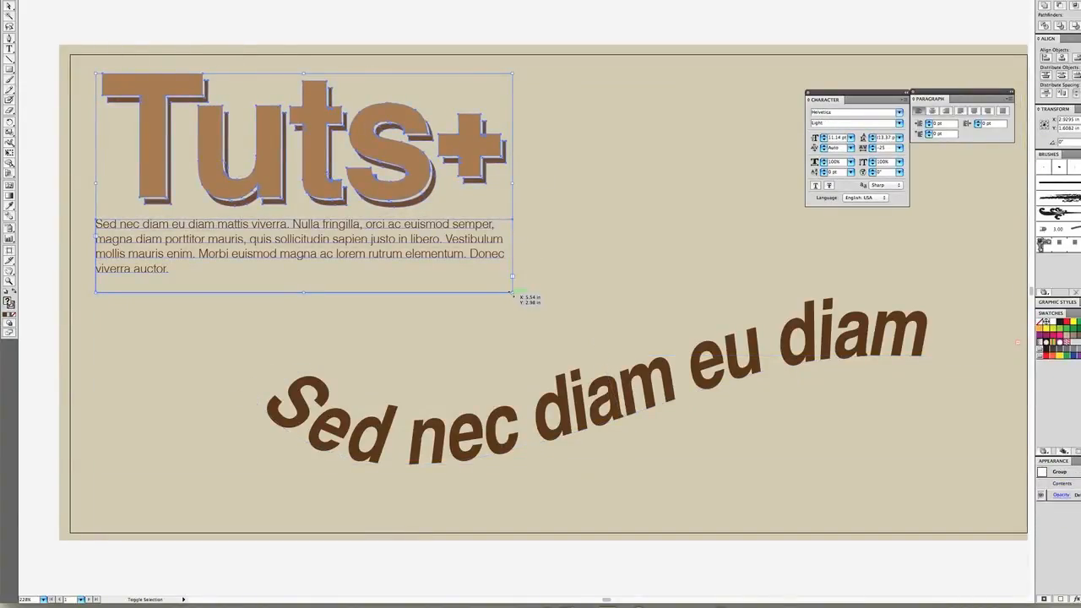
left_click_drag(511, 293, 621, 350)
left_click(717, 248)
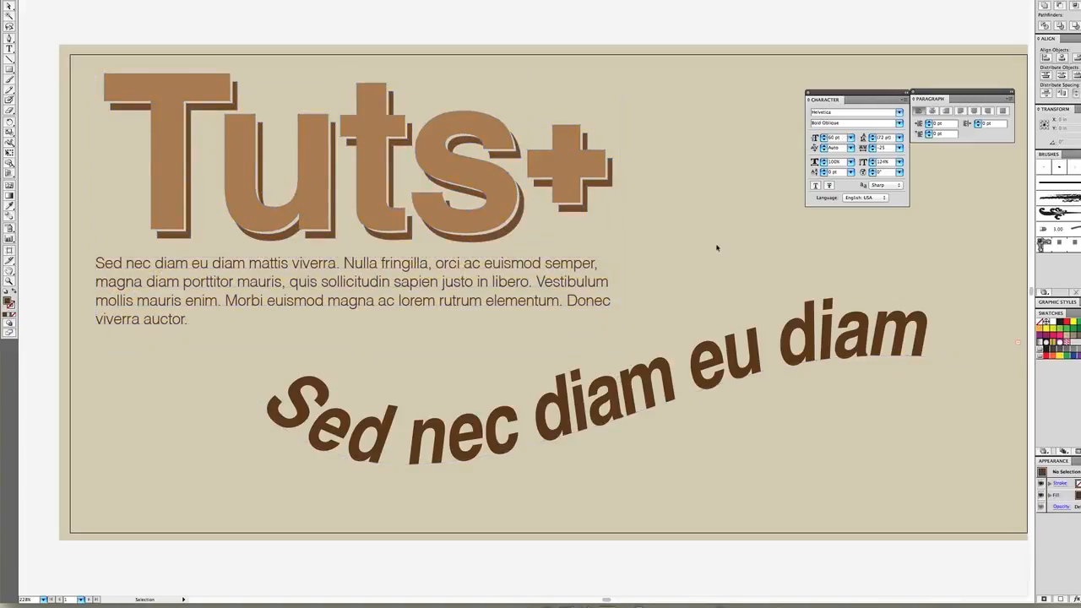